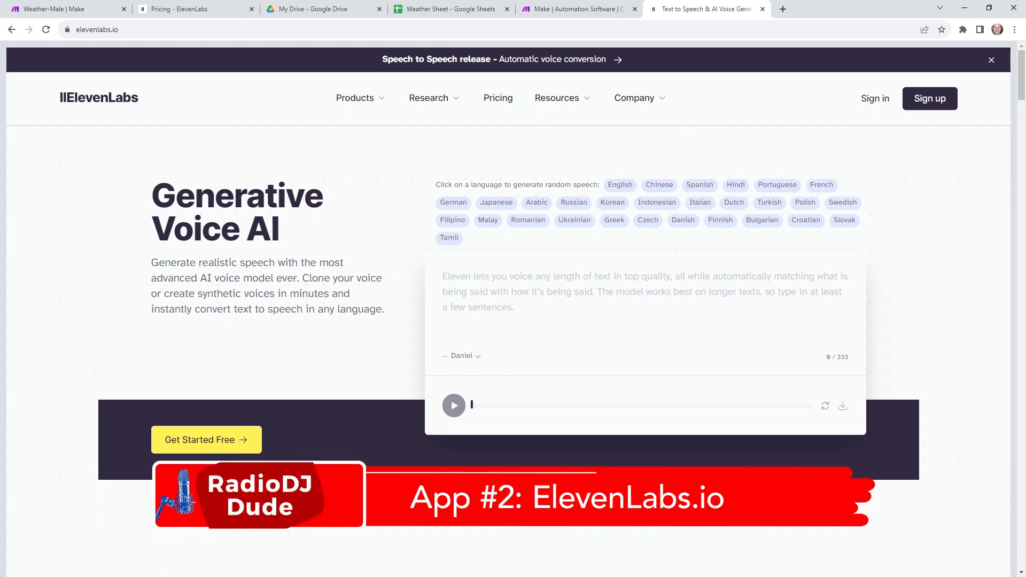
scroll(391, 471, down, 15)
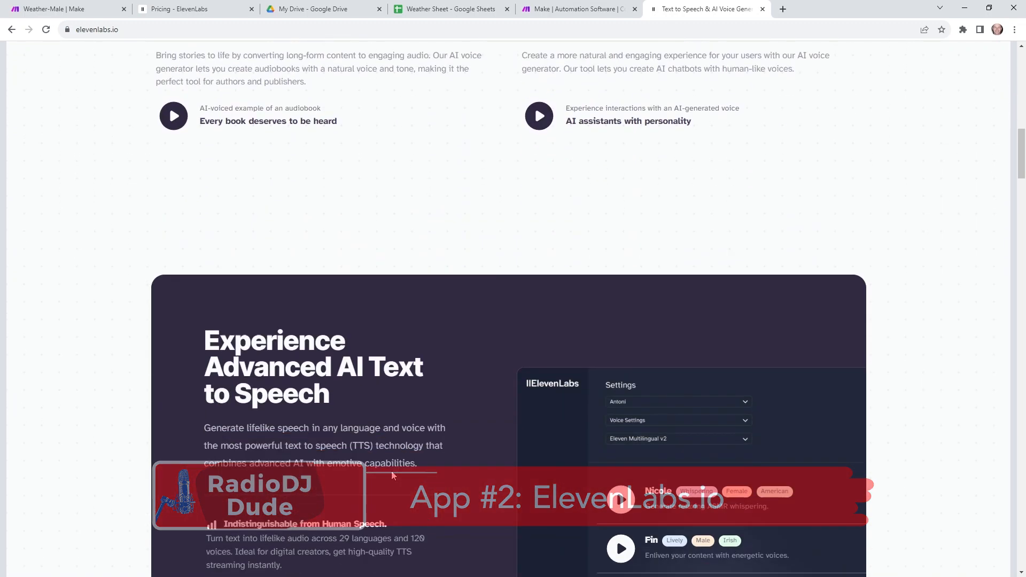
scroll(393, 475, down, 3)
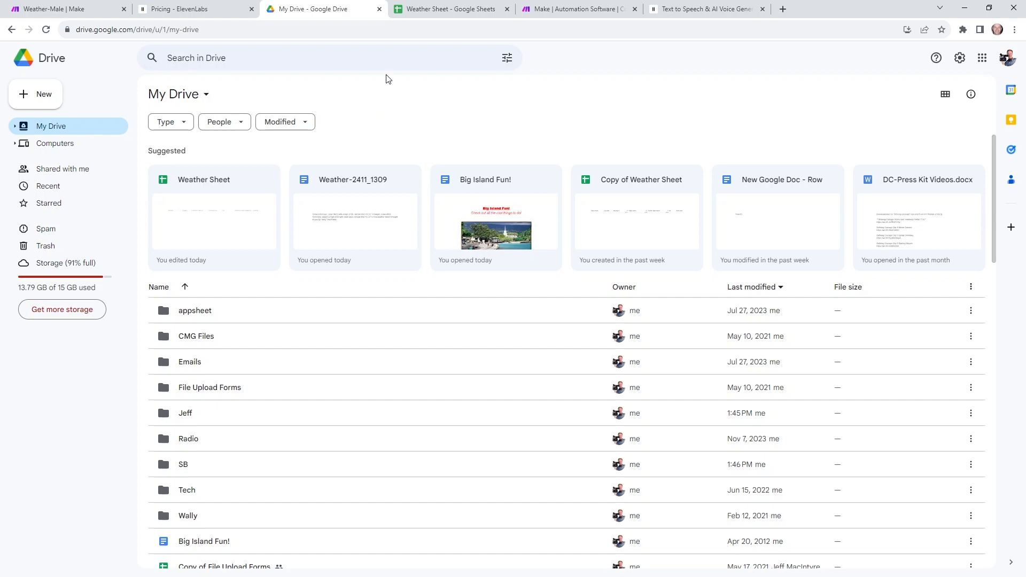
Step: Create a new folder named Radio in My Drive
click(40, 94)
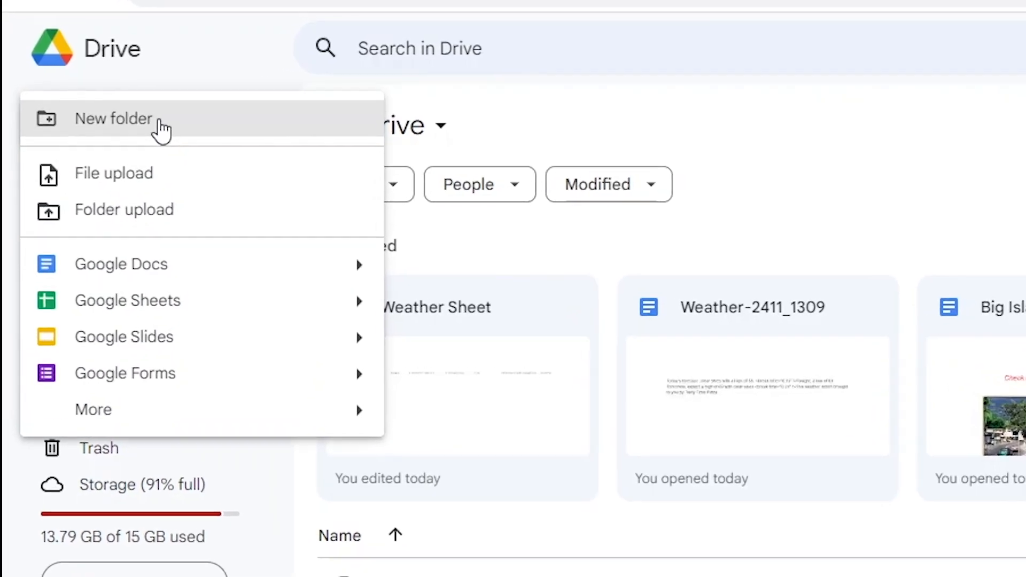
click(161, 130)
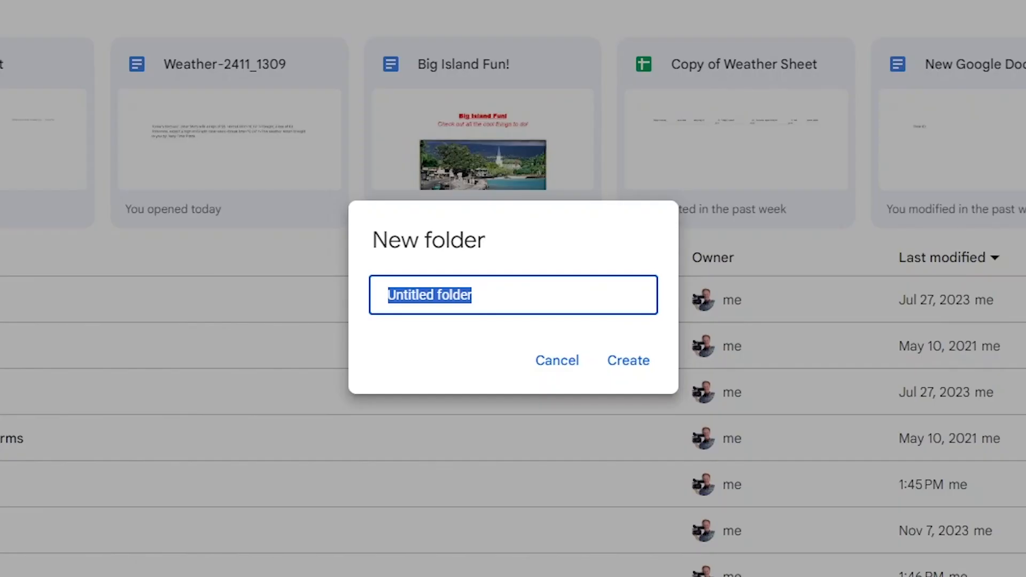
text(Radio)
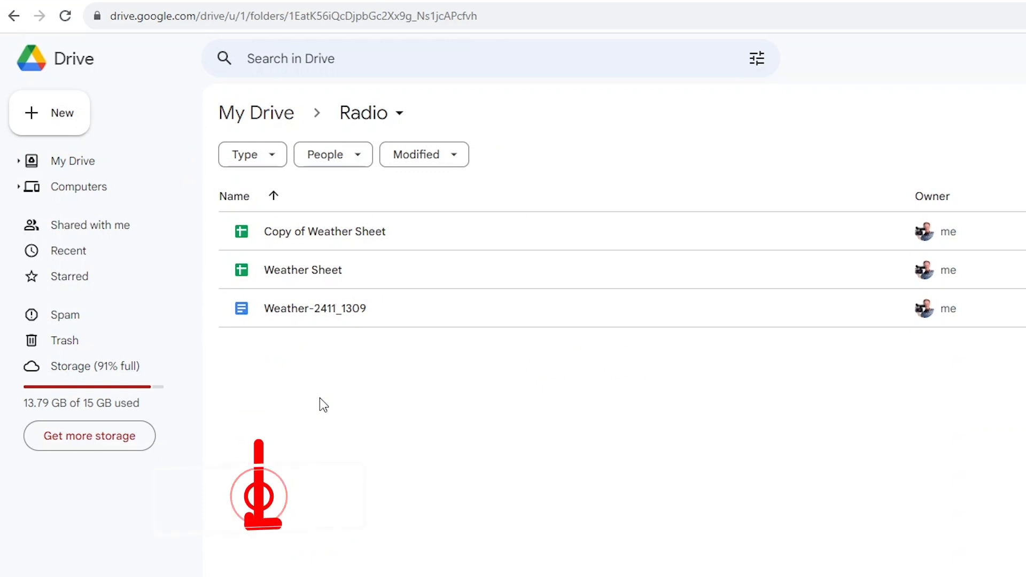
Step: Create a Google Sheets spreadsheet inside the Radio folder and name it Weather Sheet
click(28, 118)
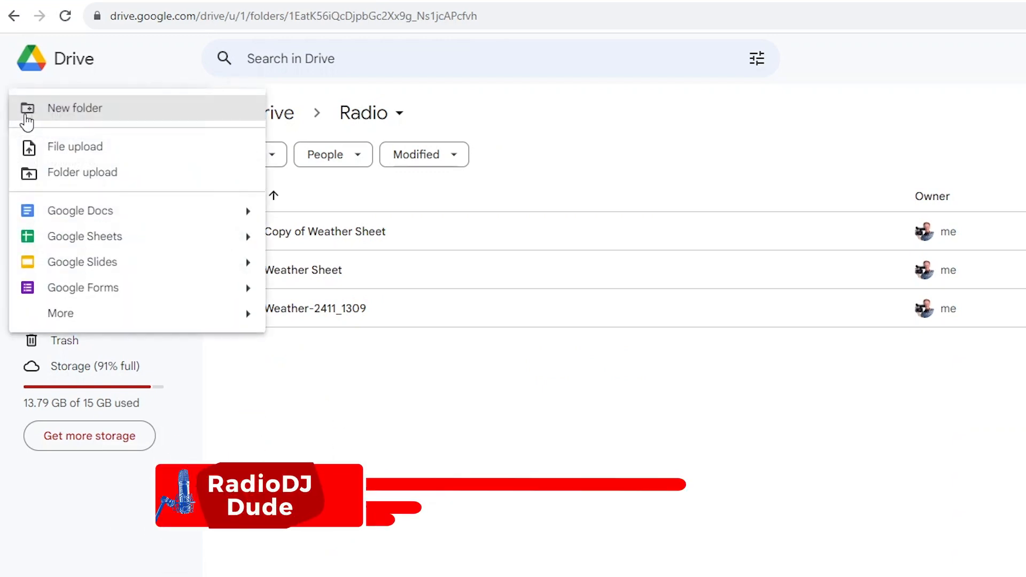
click(78, 241)
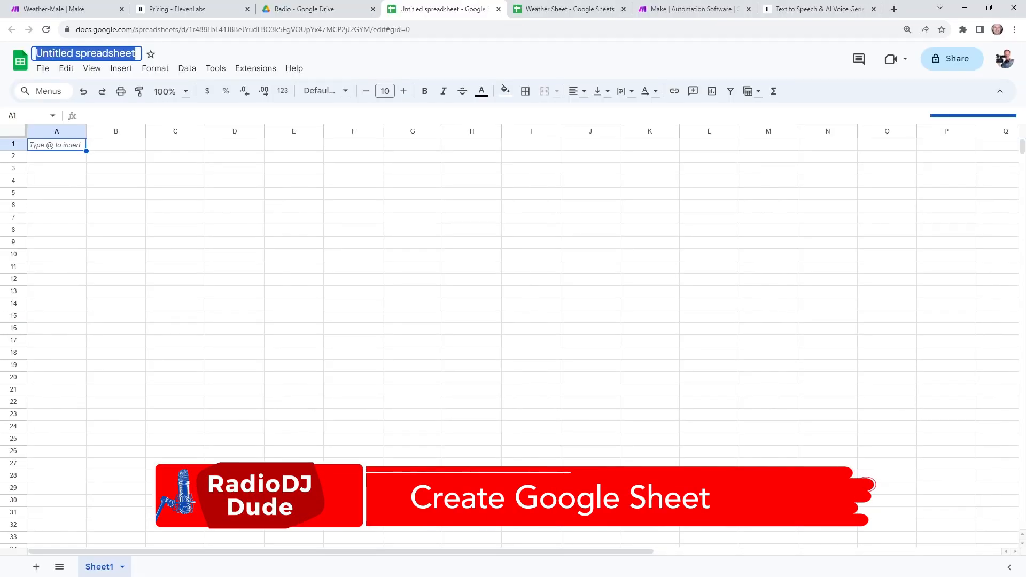
text(Weather S)
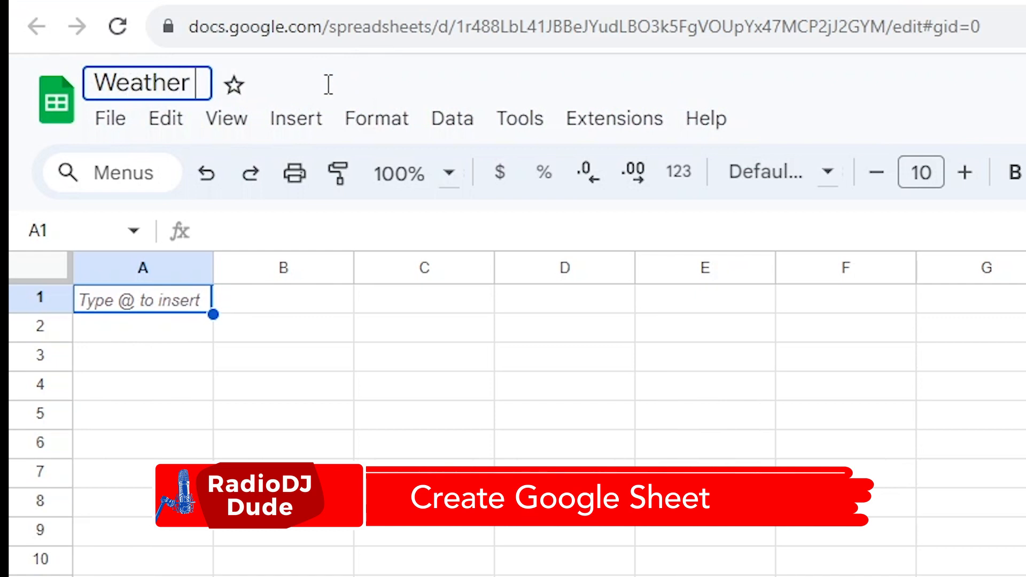
text(heet)
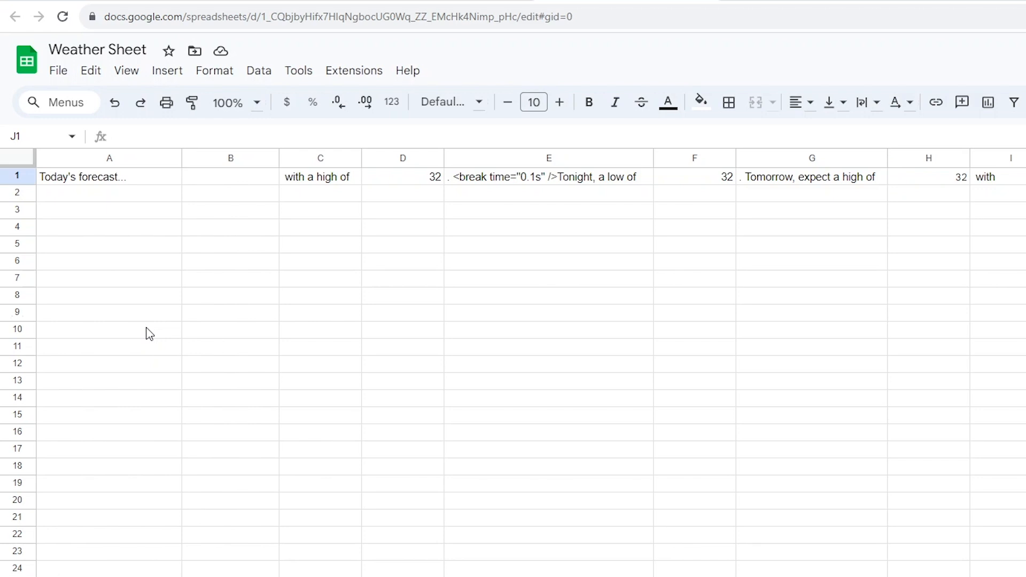
Step: Examine the forecast wording in cells A1 to C1 and the Celsius-to-Fahrenheit CONVERT formula in D1 with its source cell D2
click(129, 181)
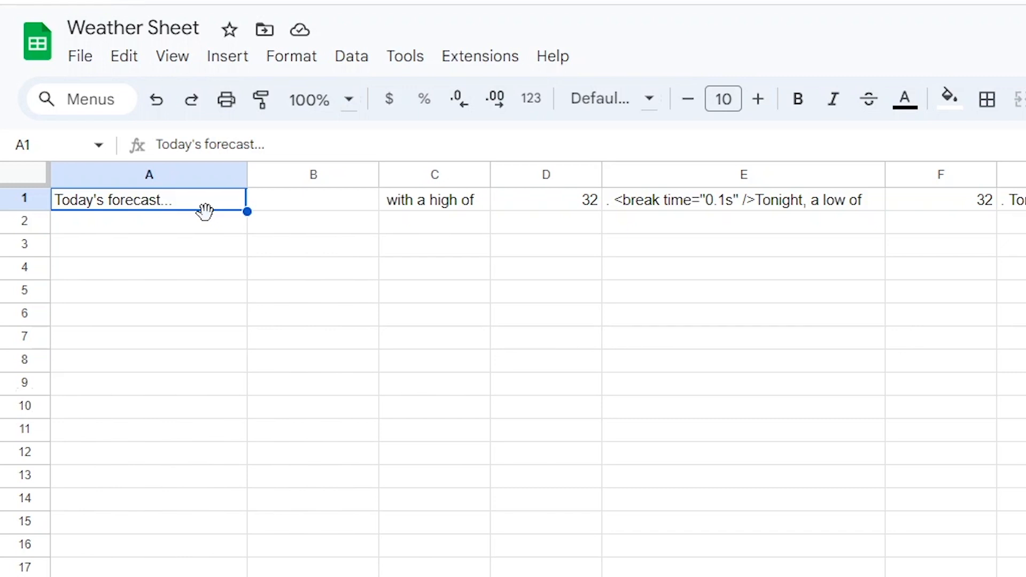
click(321, 208)
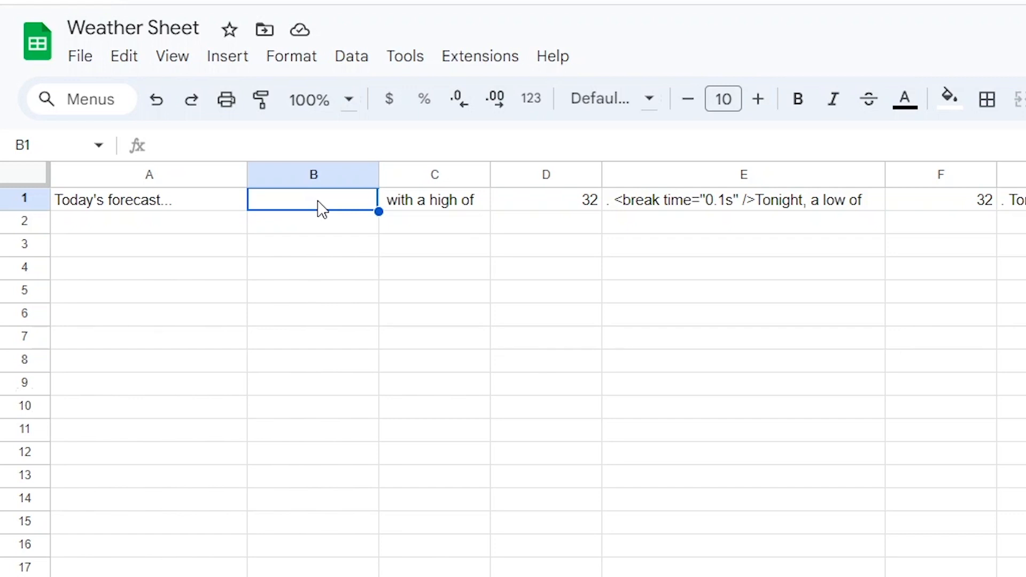
click(424, 208)
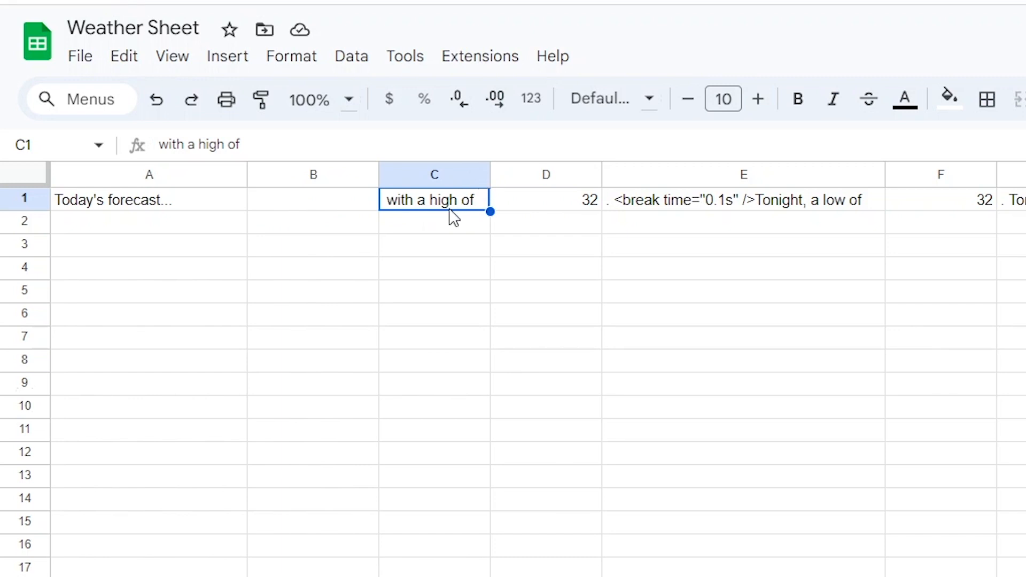
key(Right)
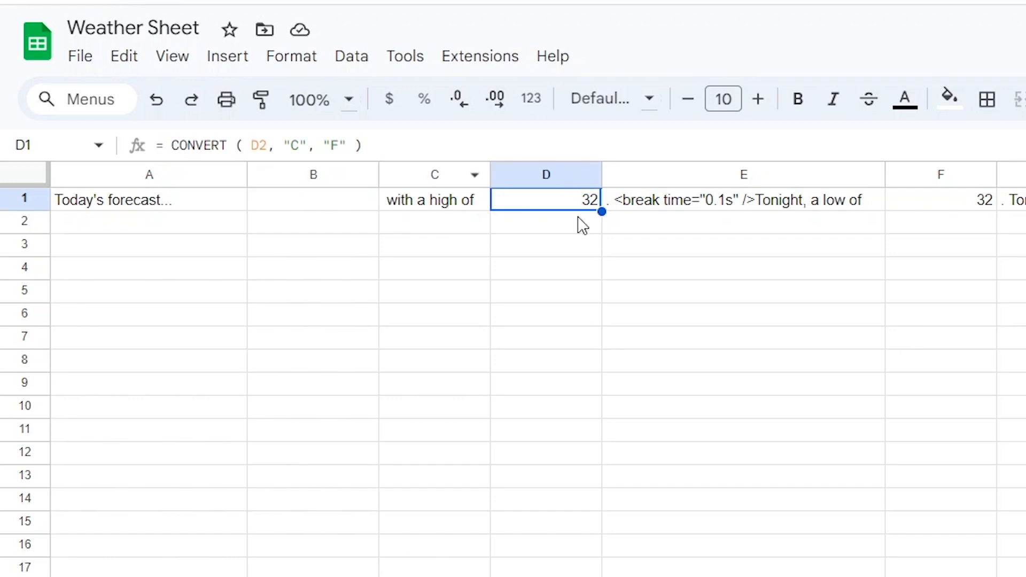
click(552, 232)
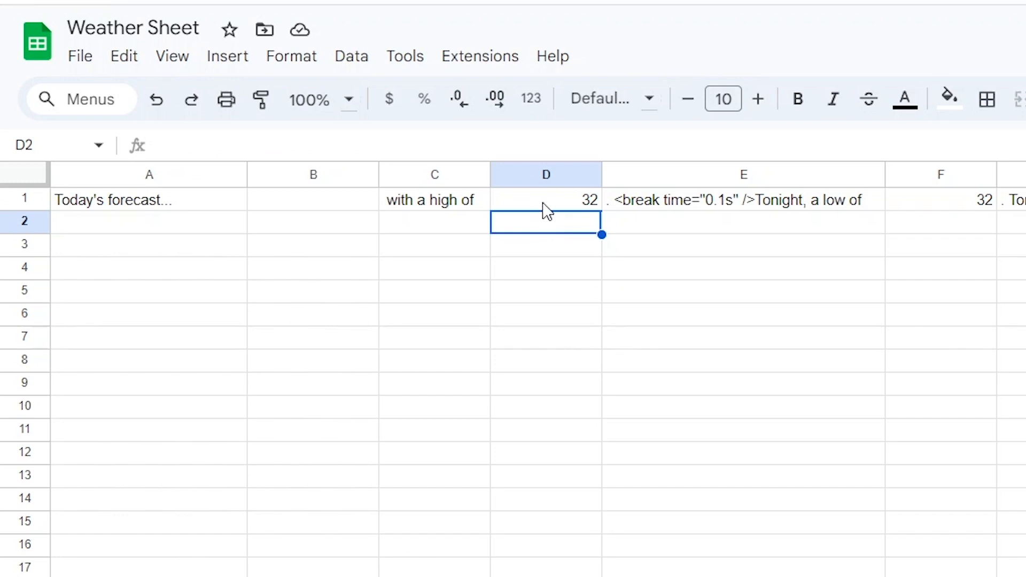
click(546, 208)
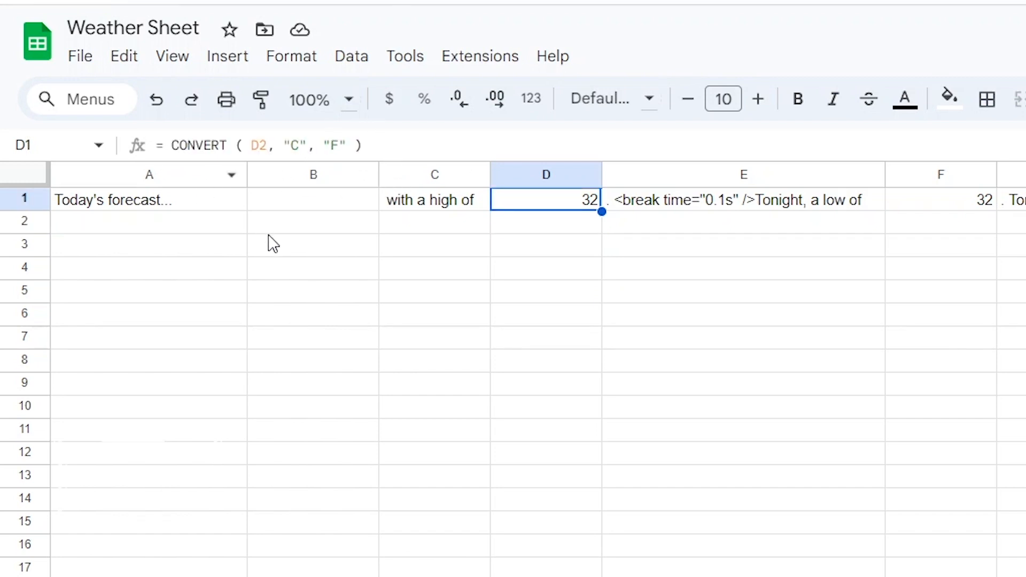
triple_click(367, 145)
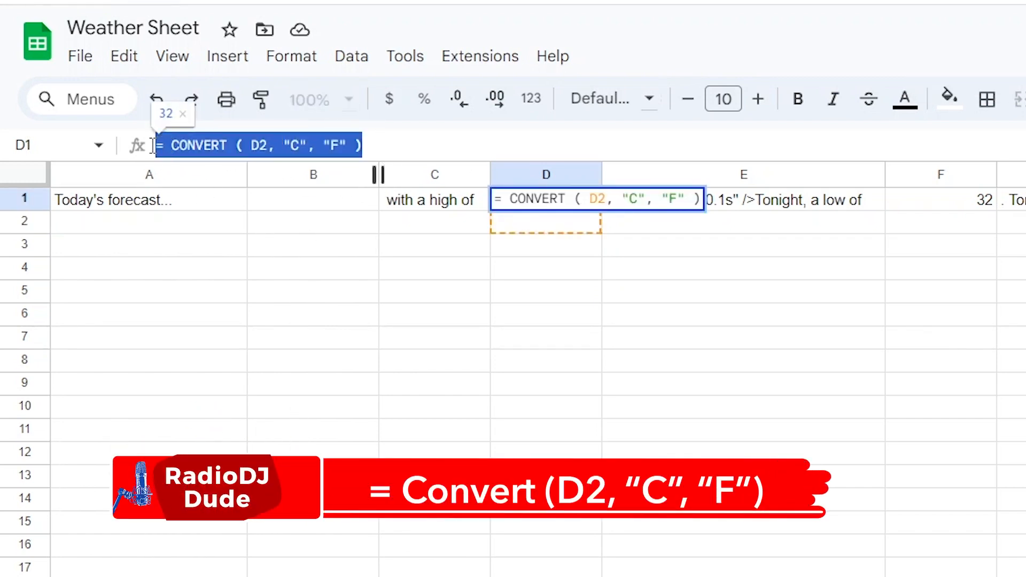
click(473, 369)
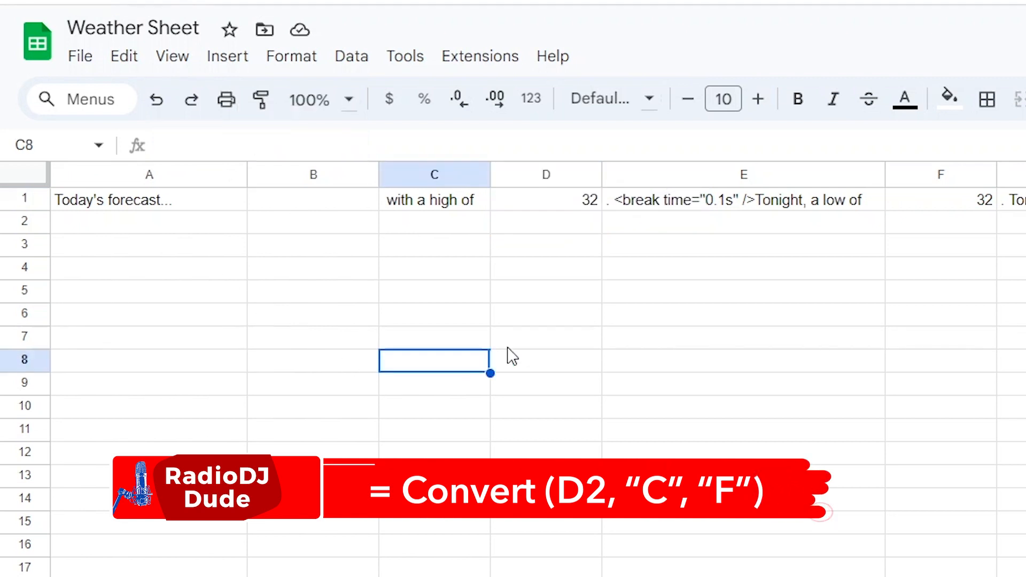
click(561, 209)
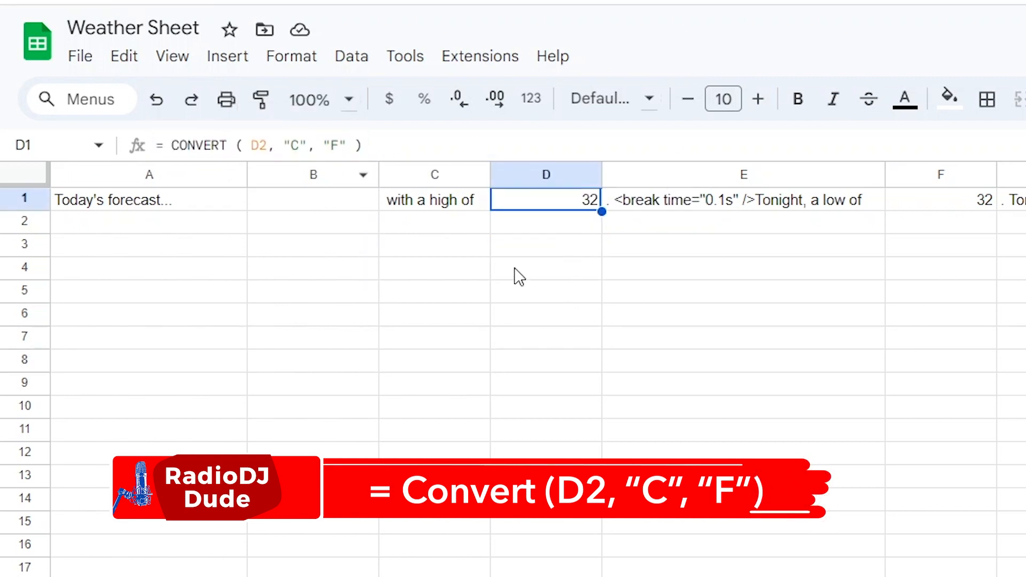
click(571, 229)
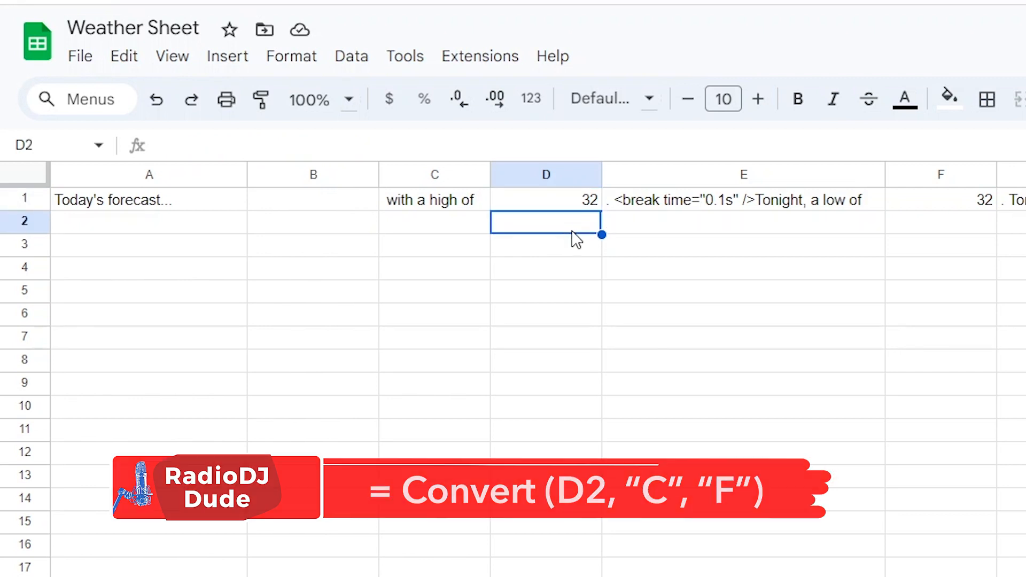
click(551, 205)
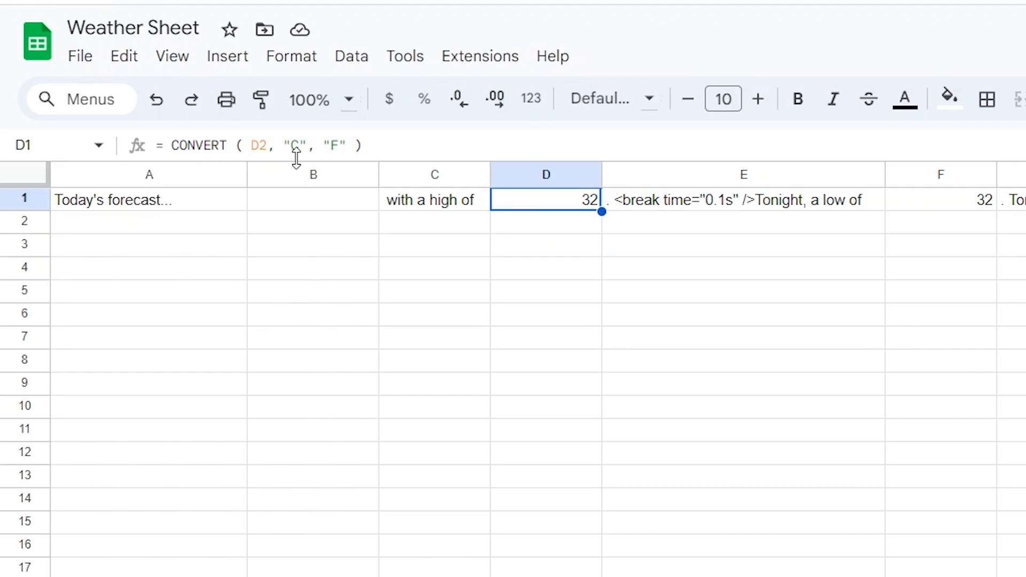
Step: Examine the rest of row 1 from E1 to L1, covering the tonight, tomorrow and sponsor wording and the temperature cells F1 and H1
key(Right)
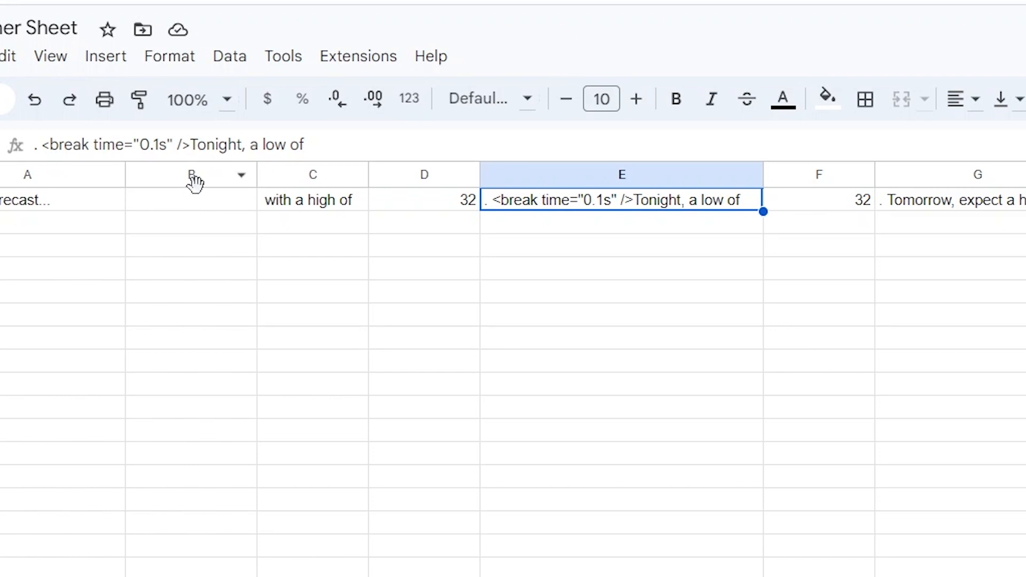
click(829, 202)
click(826, 234)
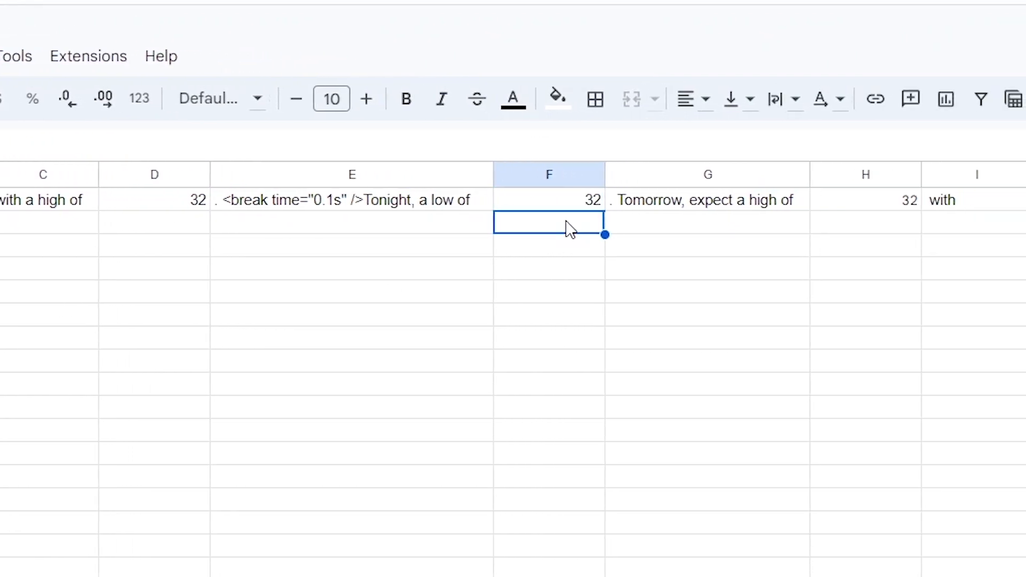
click(583, 202)
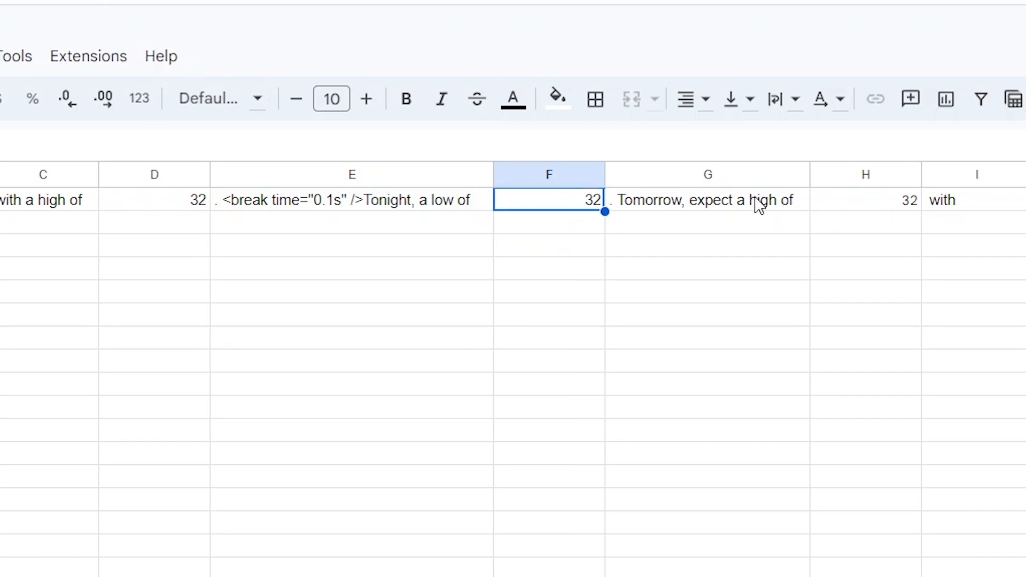
click(756, 201)
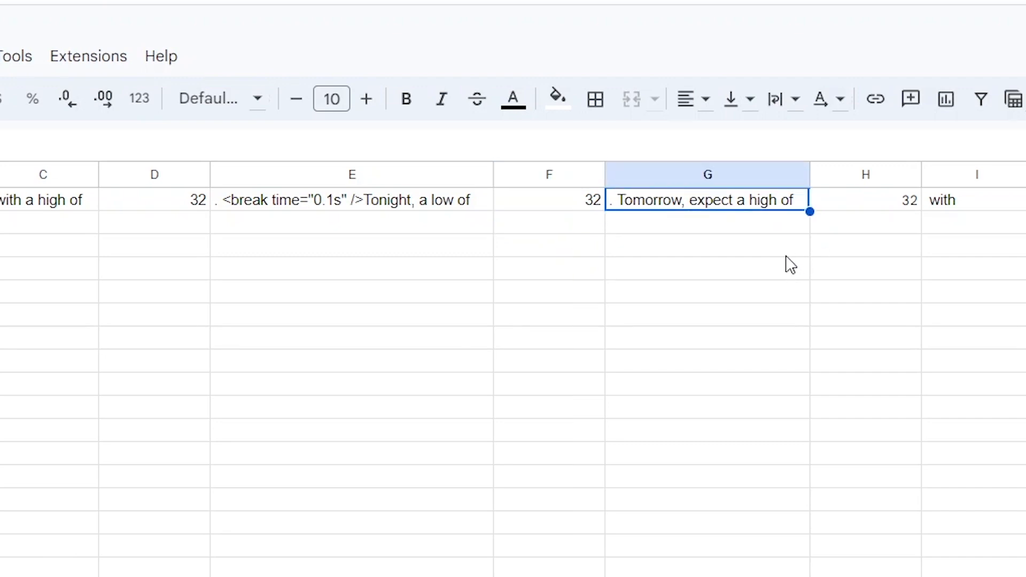
click(869, 216)
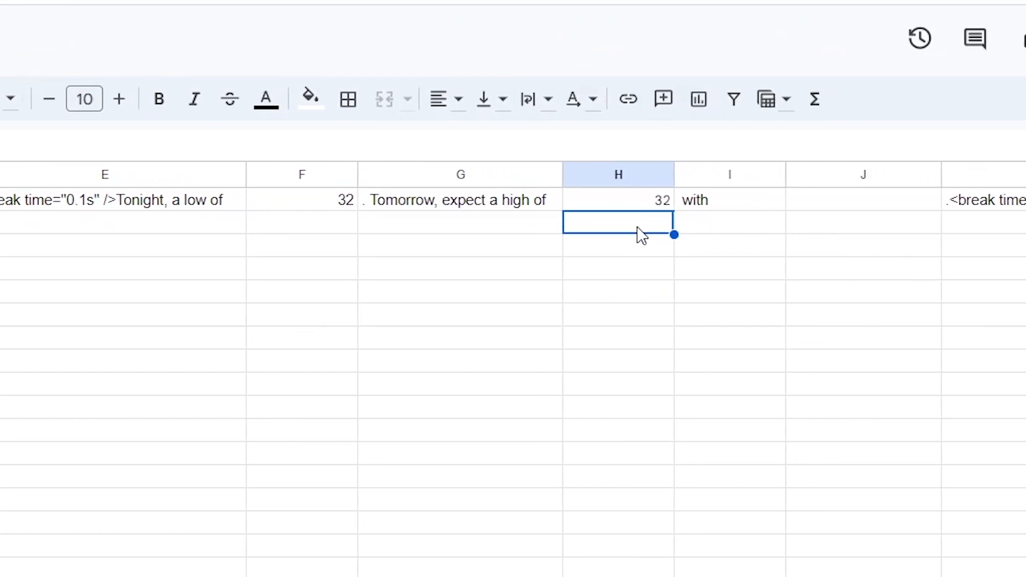
click(631, 205)
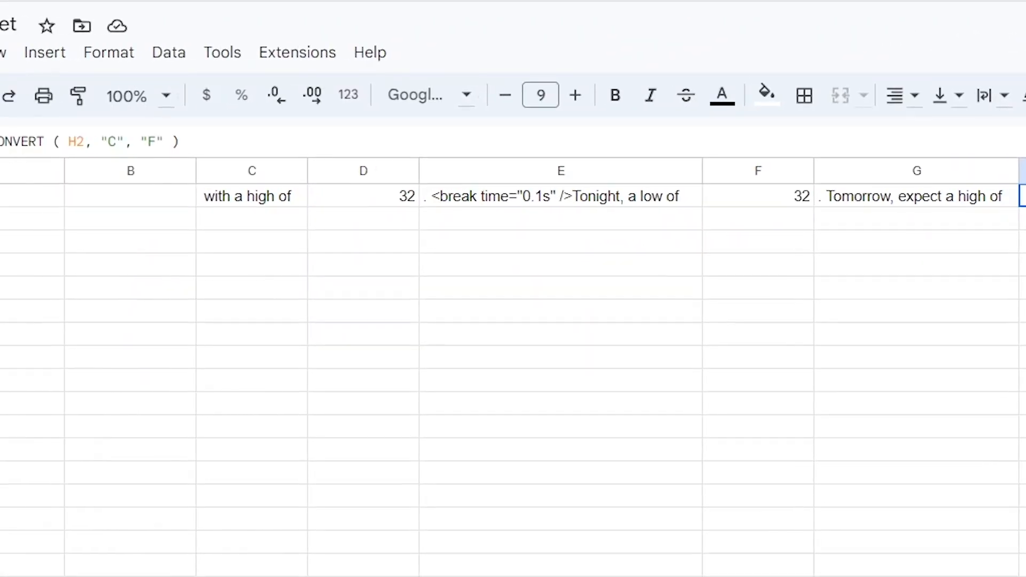
key(Right)
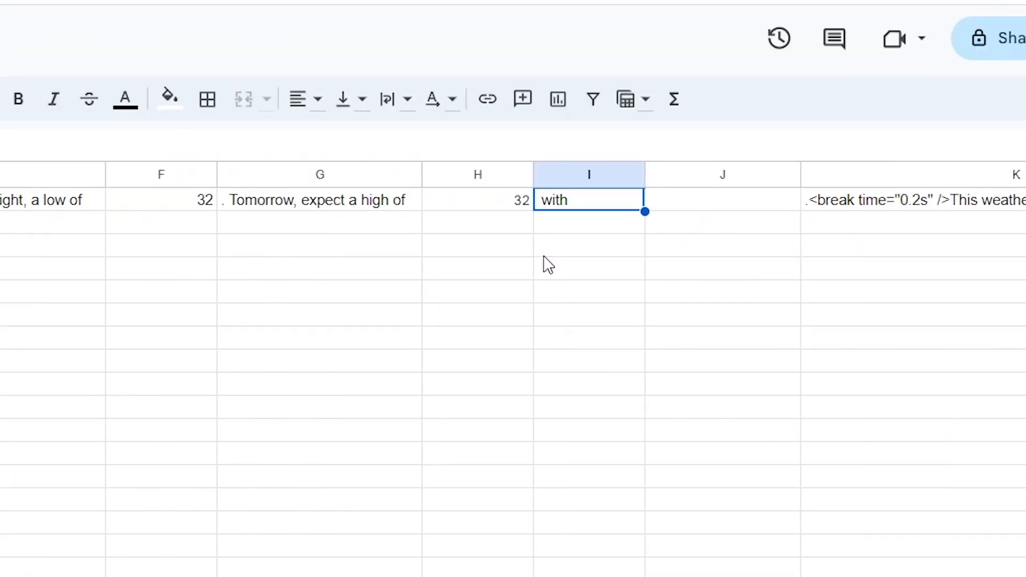
click(711, 206)
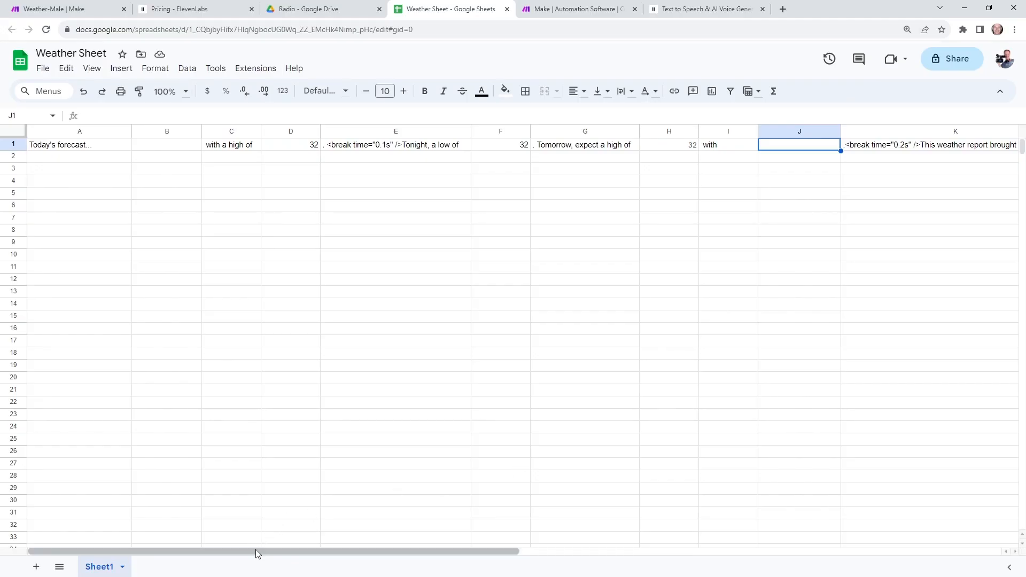
drag(258, 550, 571, 532)
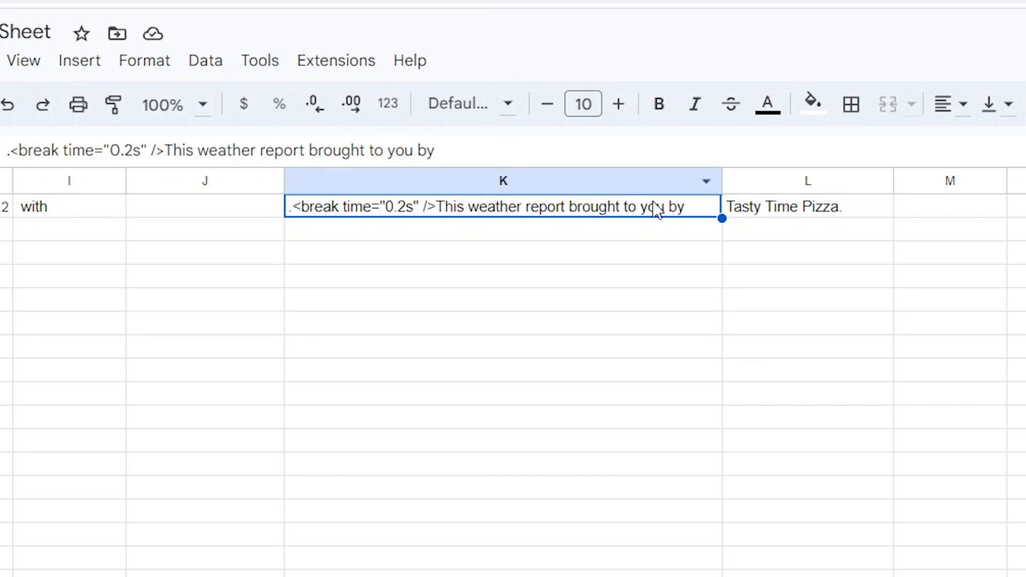
click(784, 211)
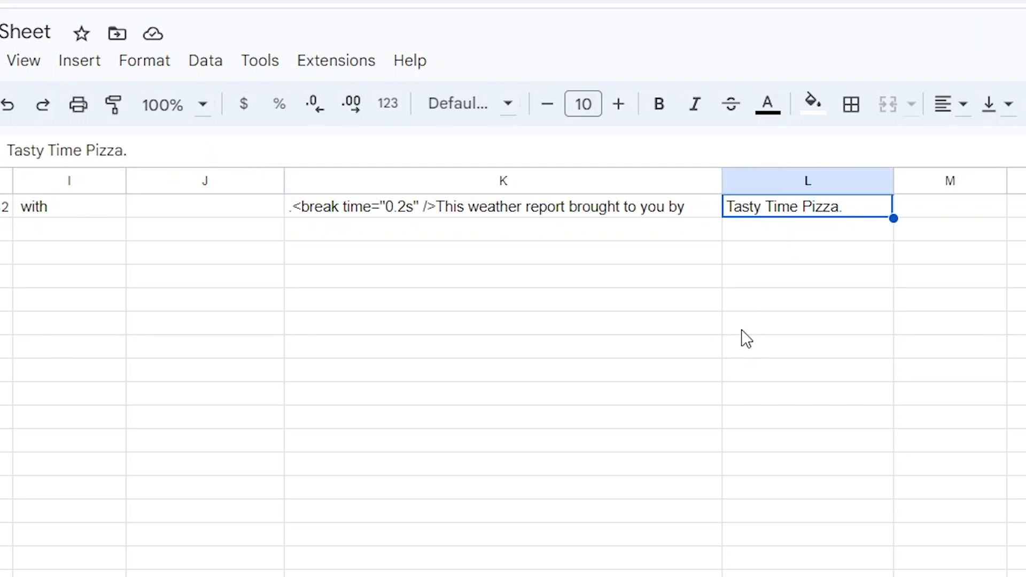
drag(369, 554, 4, 556)
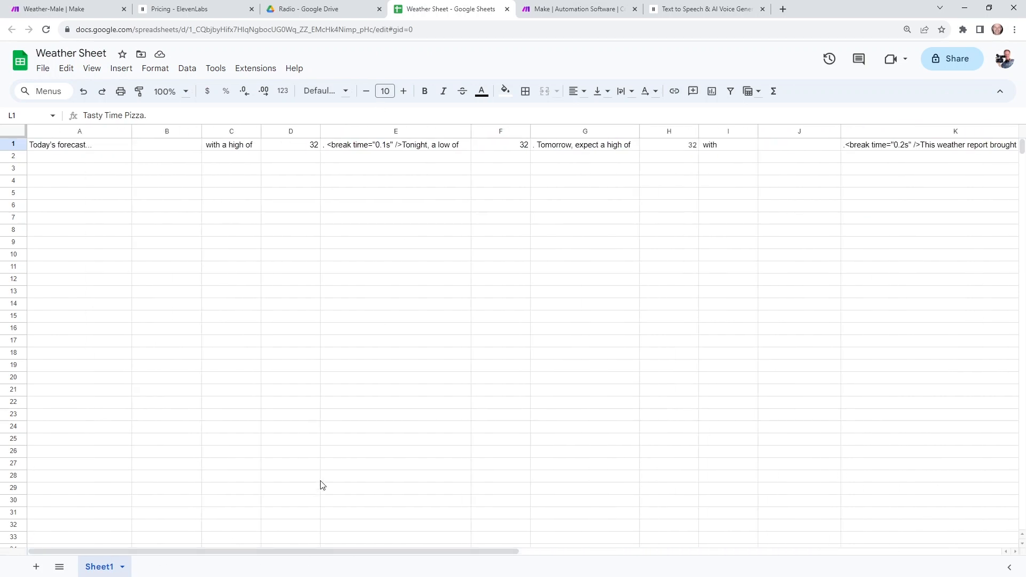
Step: Switch to the Radio folder in Google Drive and select the Weather Sheet file
click(332, 9)
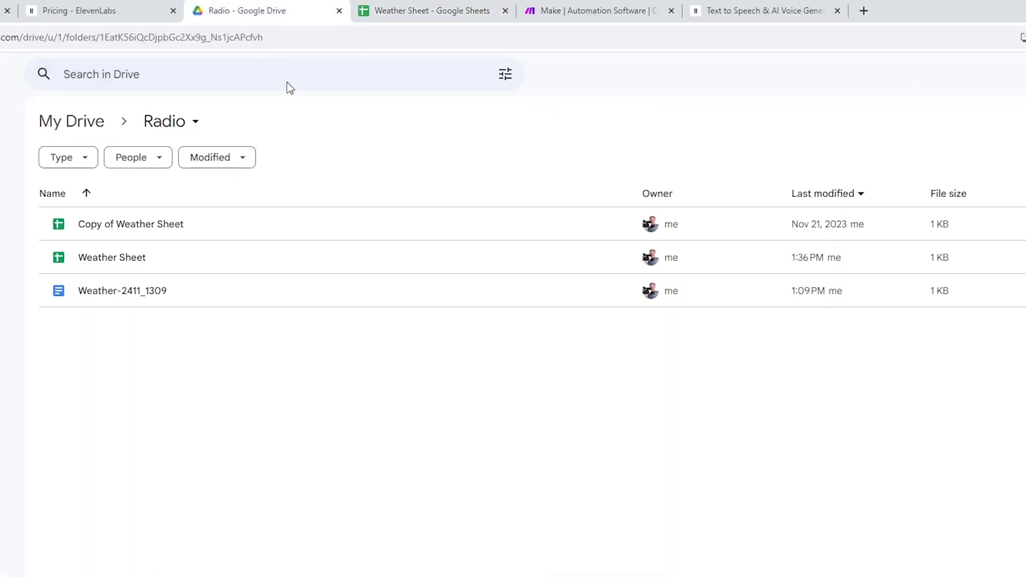
click(200, 255)
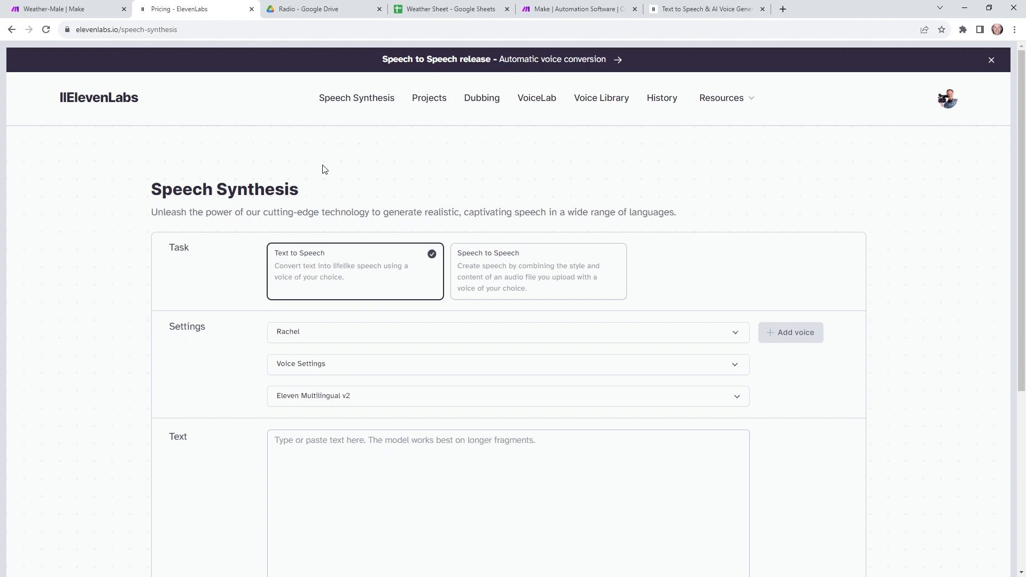
Step: Browse the premade voices available for text to speech in ElevenLabs and preview the Matilda voice
scroll(324, 169, down, 2)
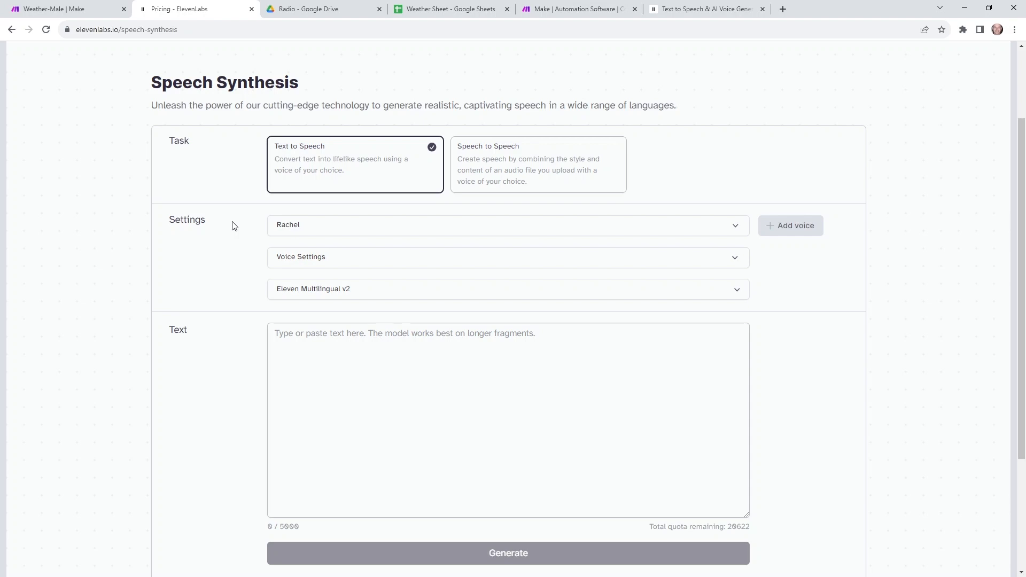
click(319, 228)
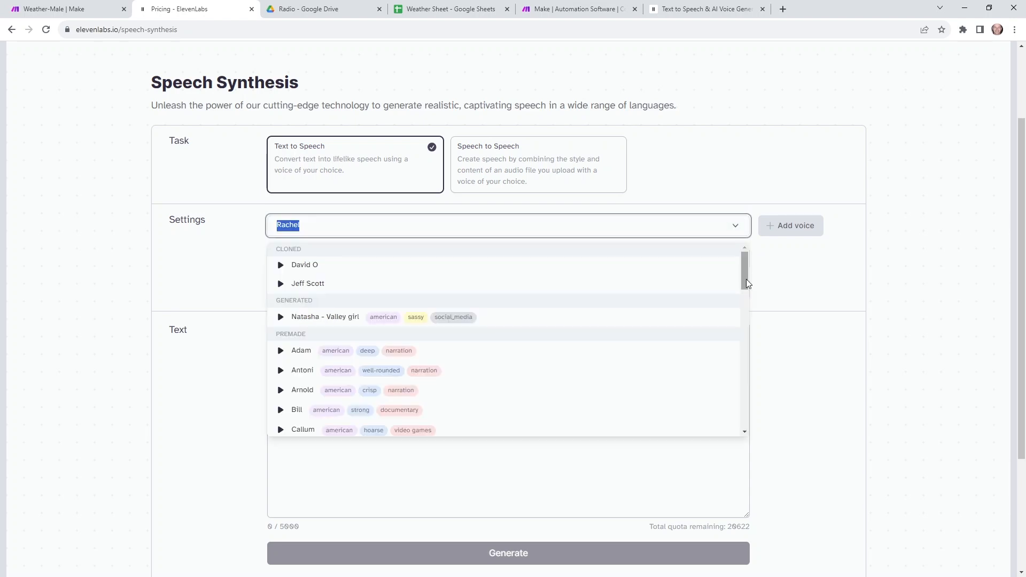
drag(746, 279, 786, 345)
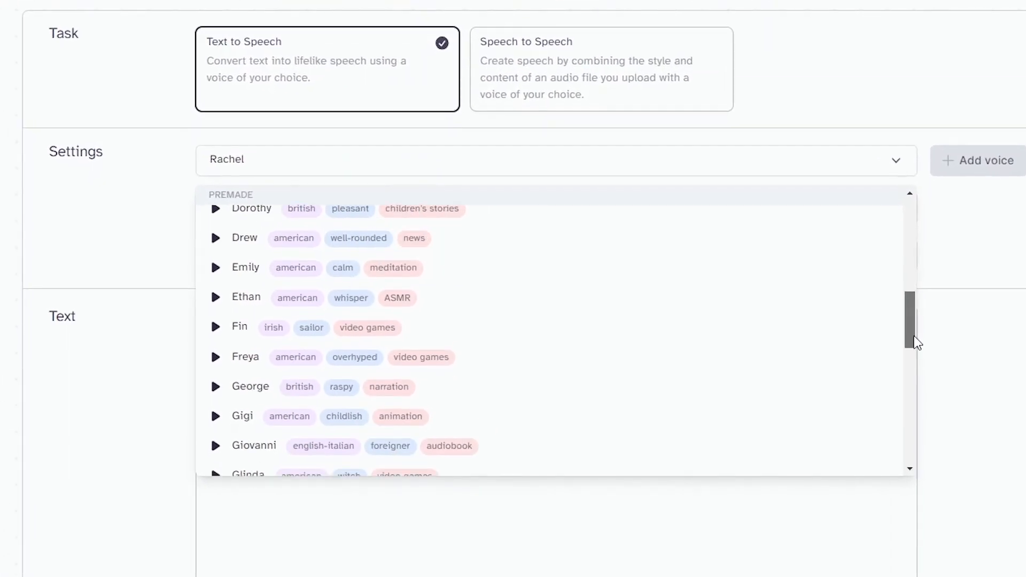
drag(917, 342, 887, 451)
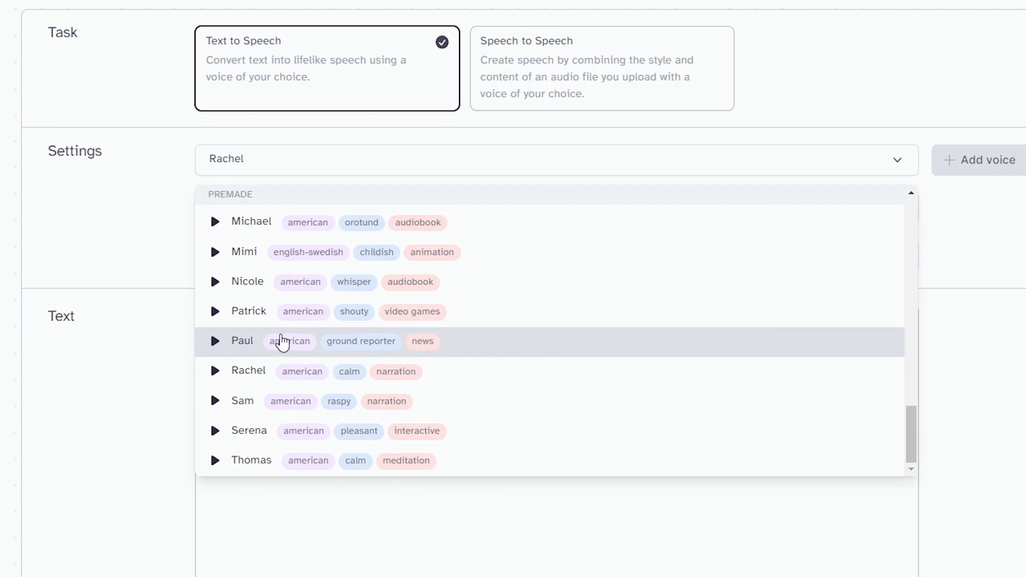
drag(911, 441, 906, 408)
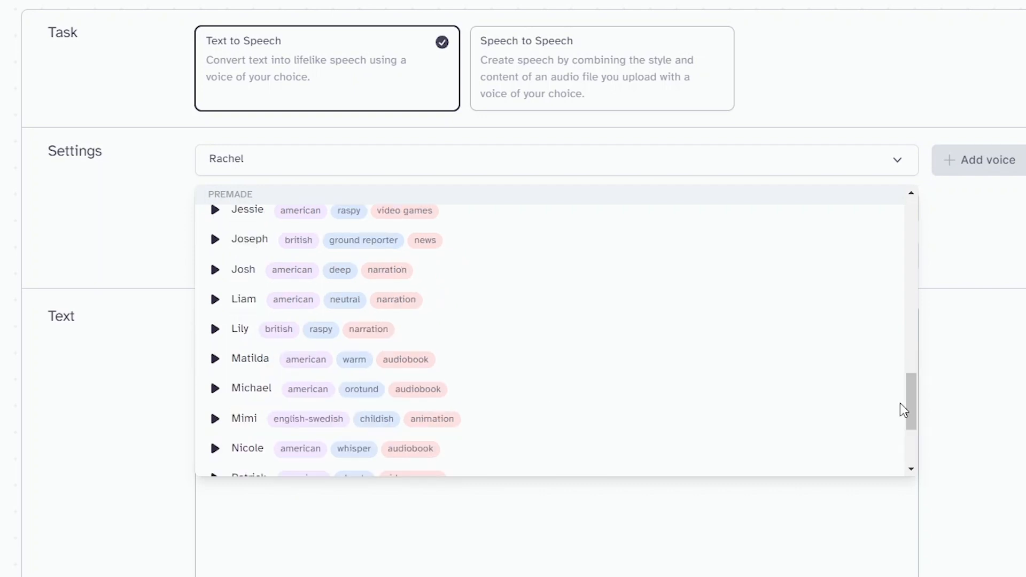
click(213, 359)
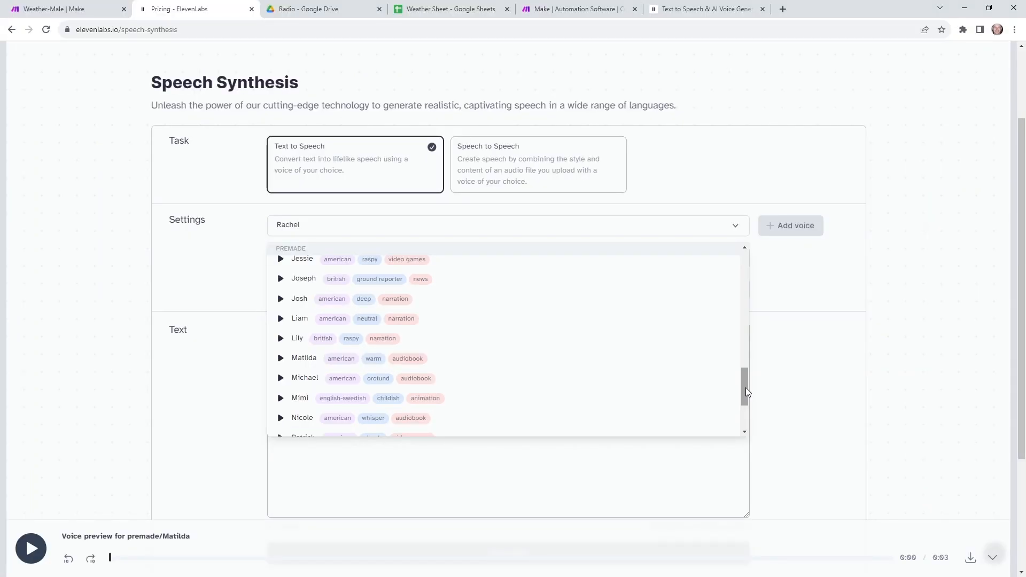
drag(746, 389, 717, 273)
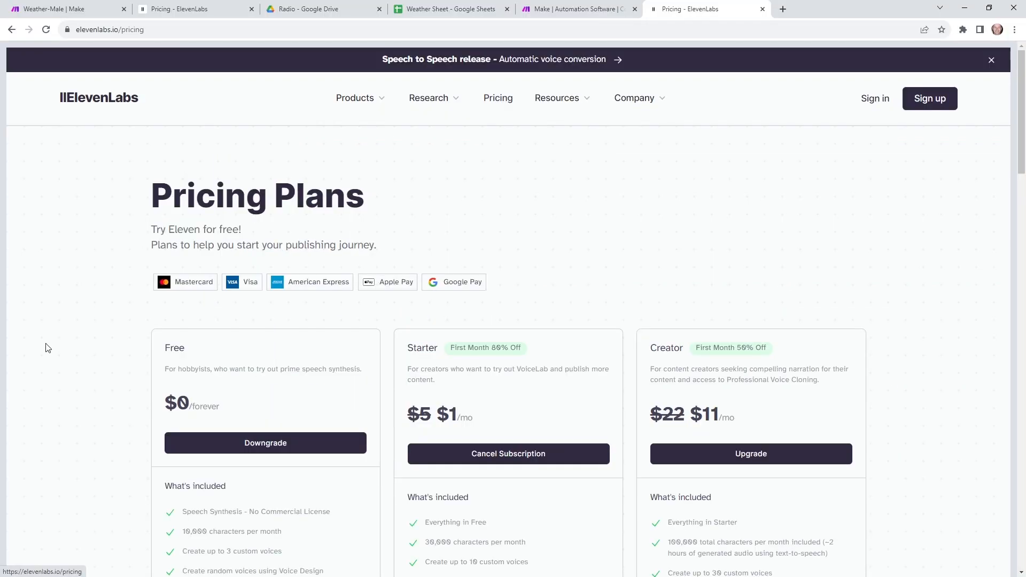
Step: Review the ElevenLabs pricing plans, highlighting API access under Free, and examine the forecast script in the Google Docs weather document
scroll(92, 363, down, 4)
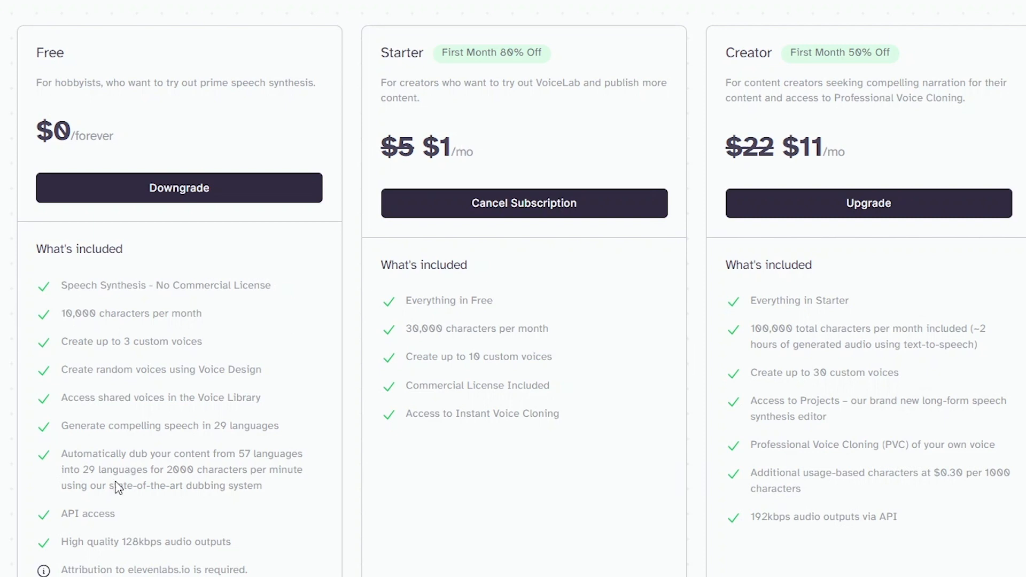
drag(63, 521, 120, 529)
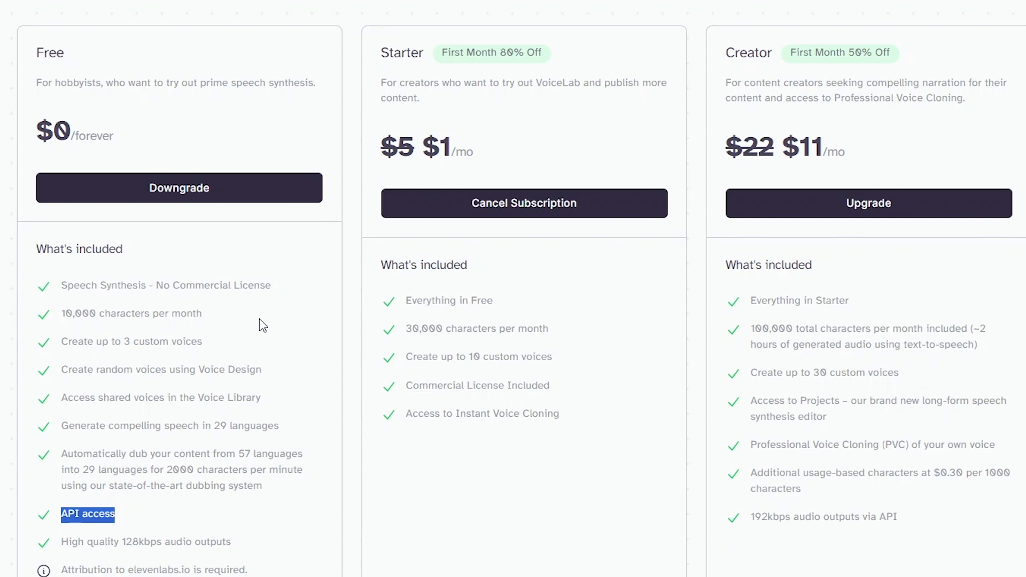
click(454, 12)
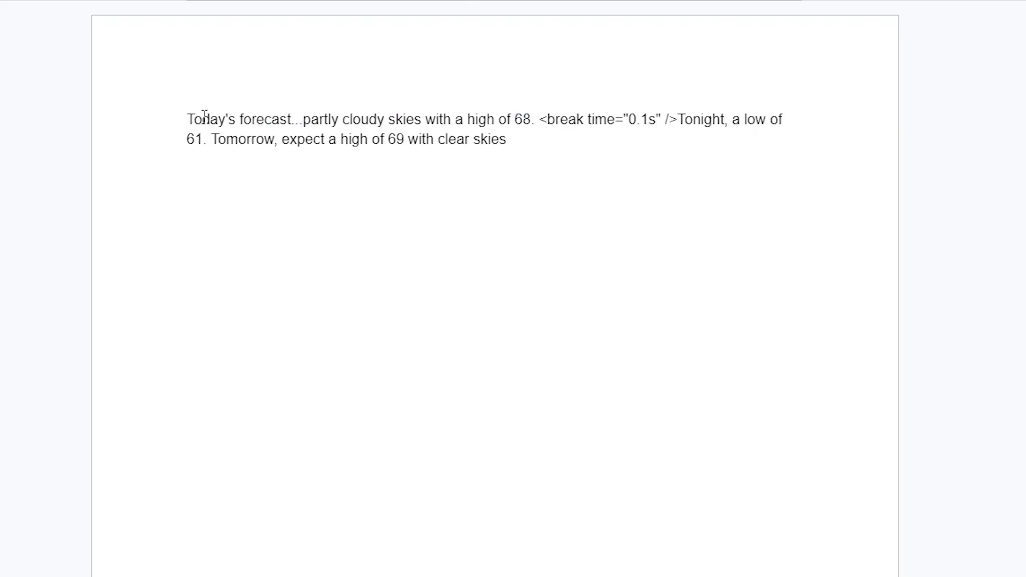
drag(321, 185, 545, 205)
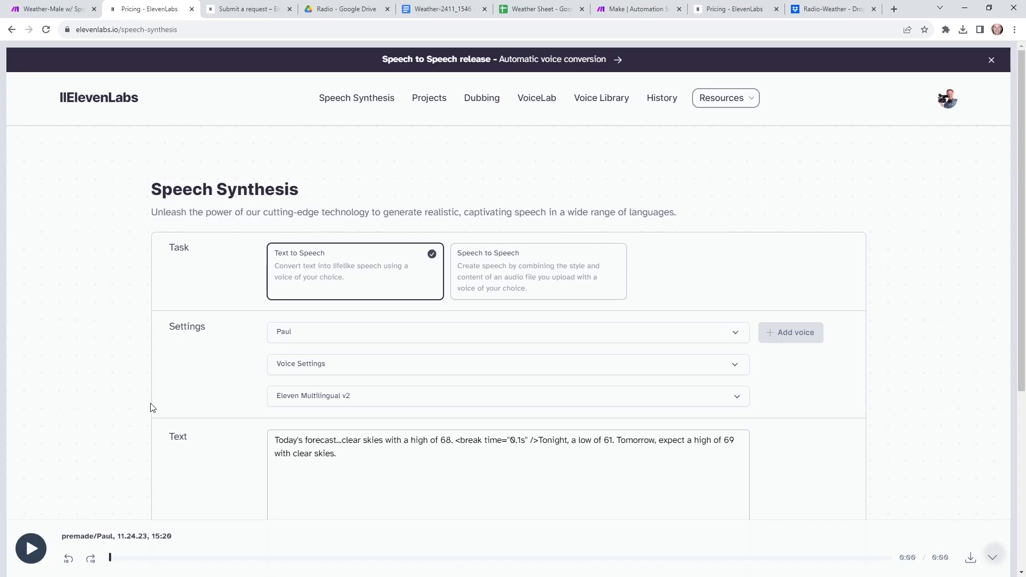
Step: Expand the Voice Settings for the Paul voice in ElevenLabs and check the forecast text's character count
scroll(149, 406, down, 4)
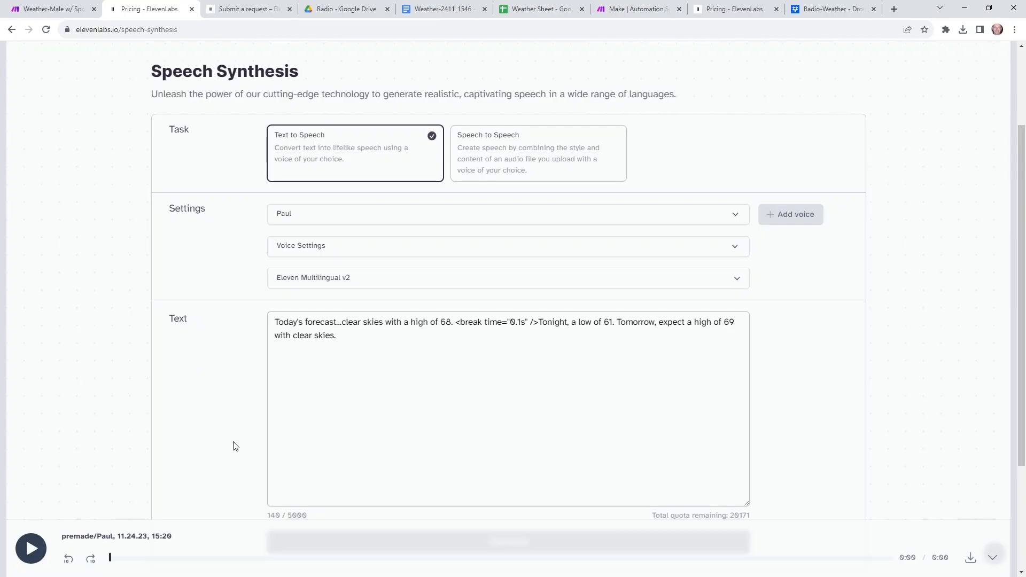
scroll(234, 446, down, 2)
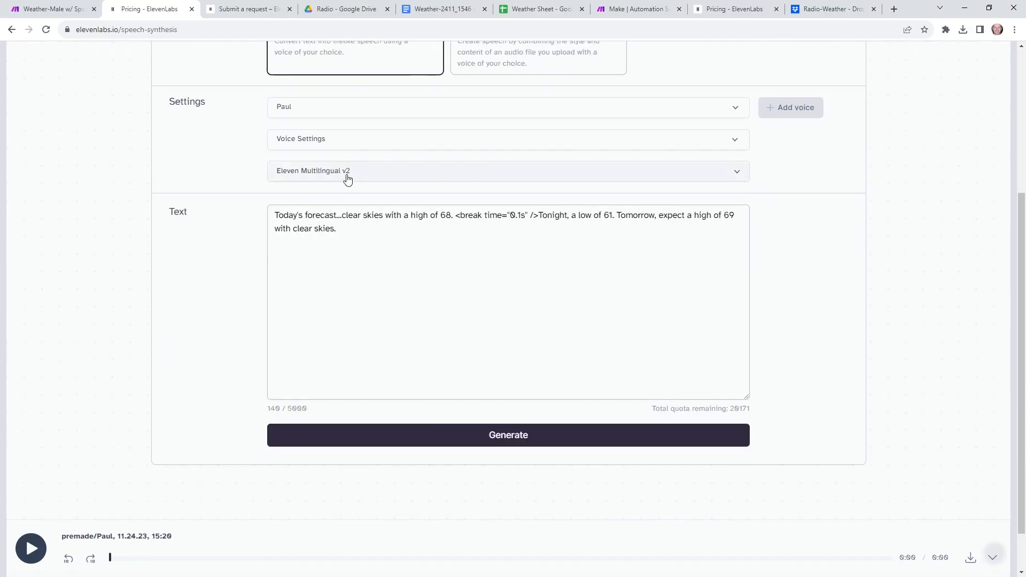
click(340, 137)
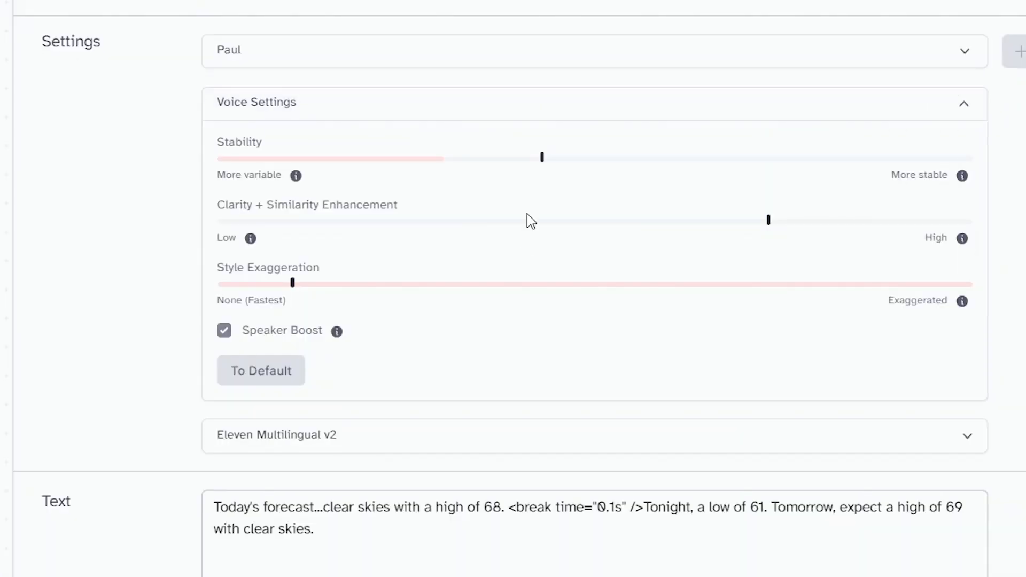
scroll(203, 570, down, 3)
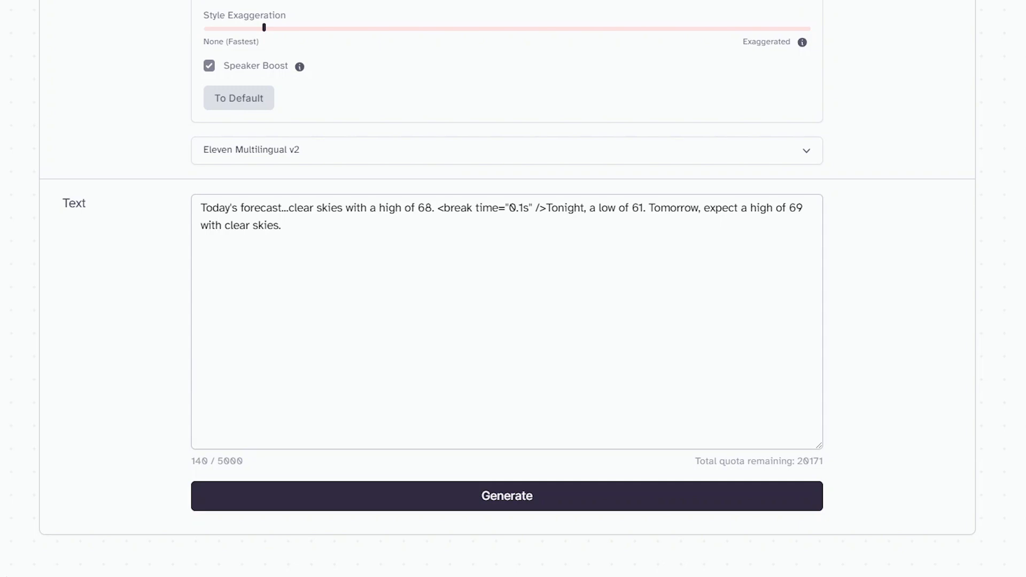
drag(215, 462, 257, 462)
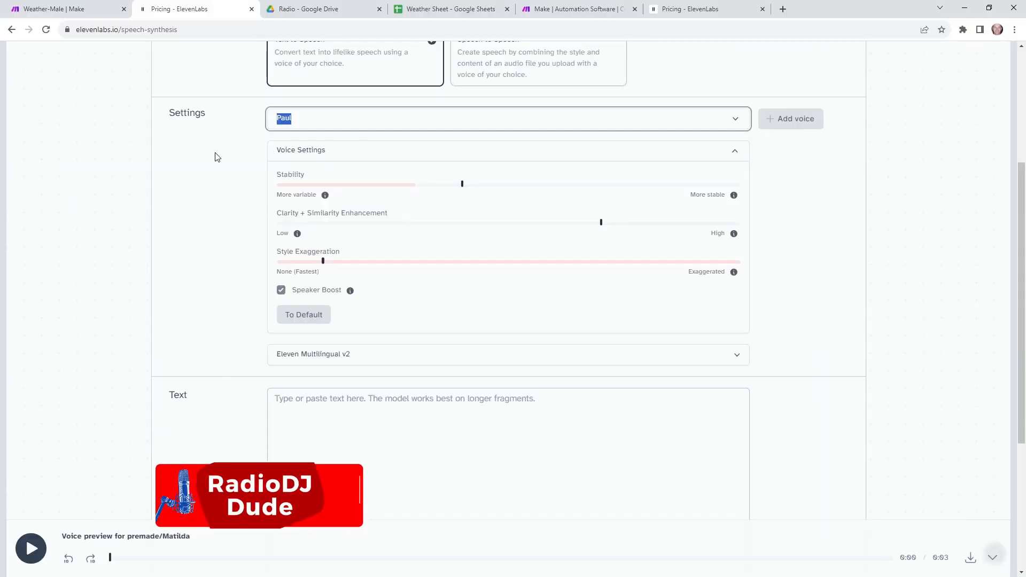
Step: Move Paul's Stability slightly toward More stable and the Clarity + Similarity Enhancement slightly toward High
mouse_move(462, 183)
mouse_down()
mouse_move(495, 184)
mouse_move(448, 187)
mouse_up()
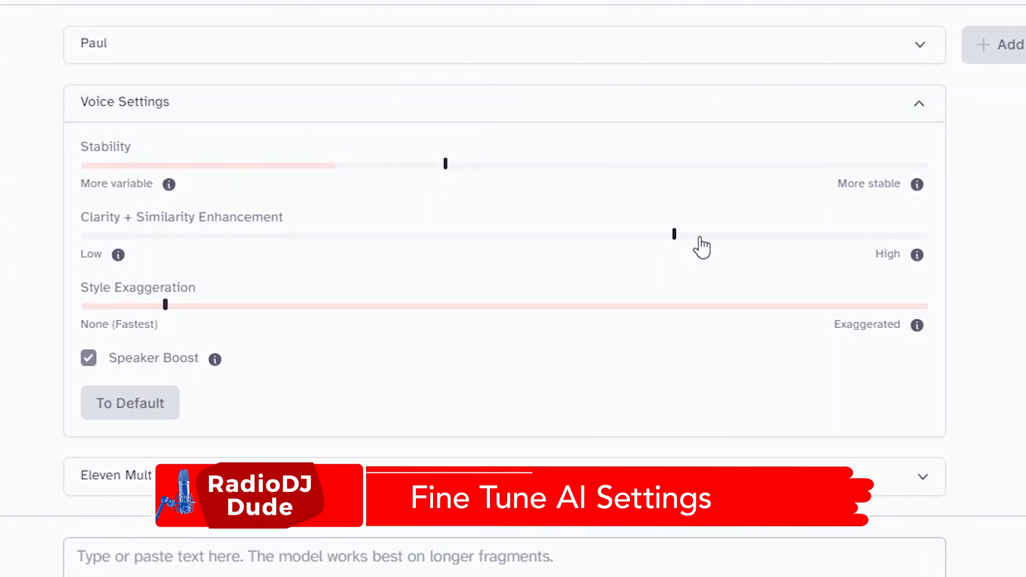
mouse_move(675, 236)
mouse_move(675, 235)
mouse_down()
mouse_move(617, 236)
mouse_move(692, 241)
mouse_up()
scroll(183, 360, down, 3)
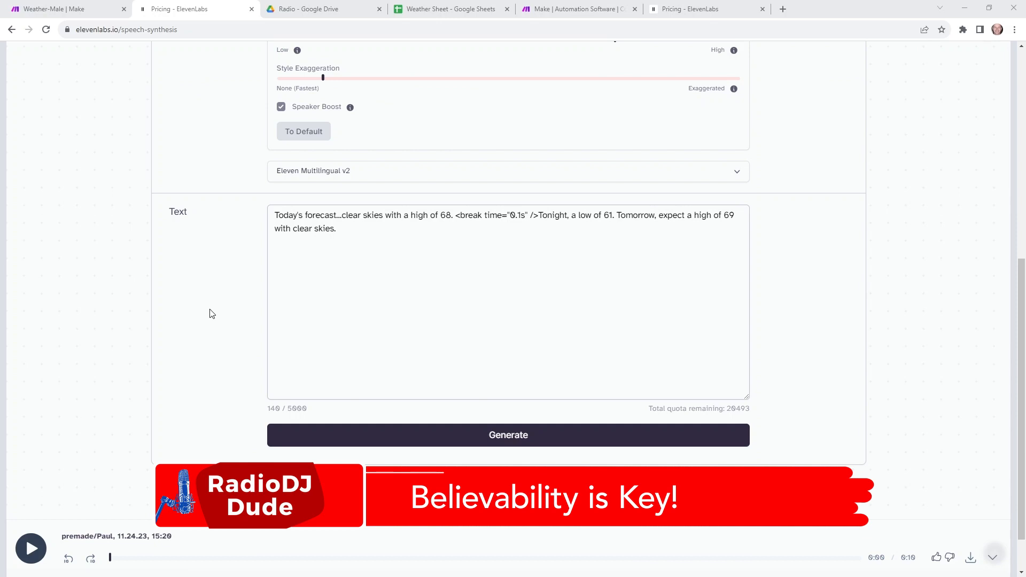
Step: Review the voice settings and the available speech models, keeping Eleven Multilingual v2
scroll(220, 299, up, 5)
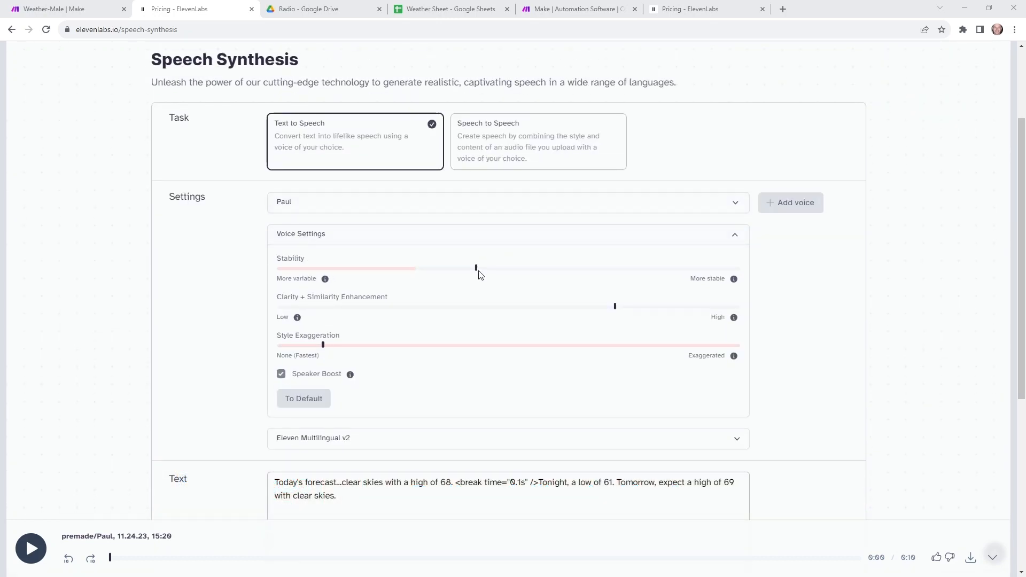
mouse_move(617, 311)
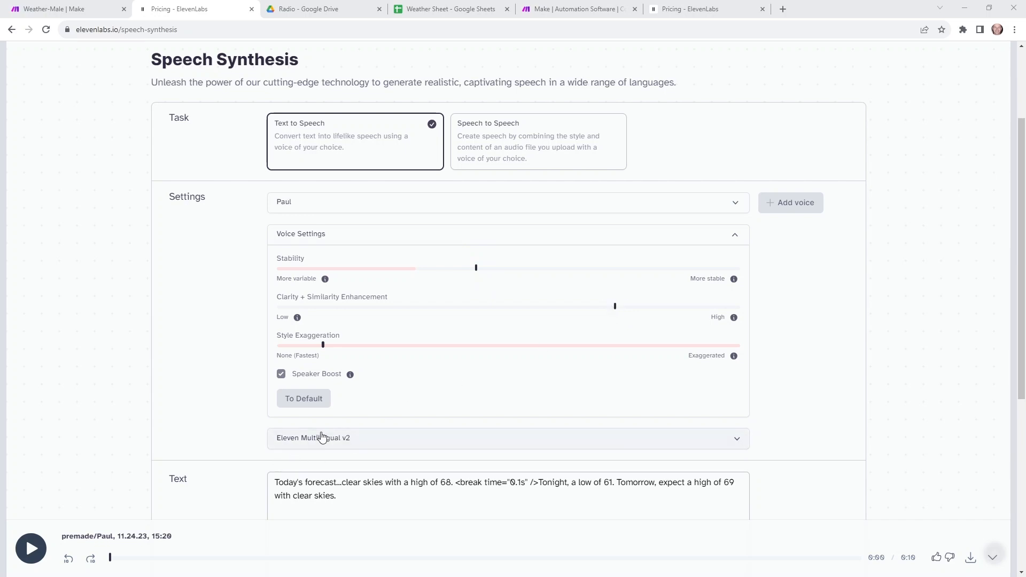
click(367, 444)
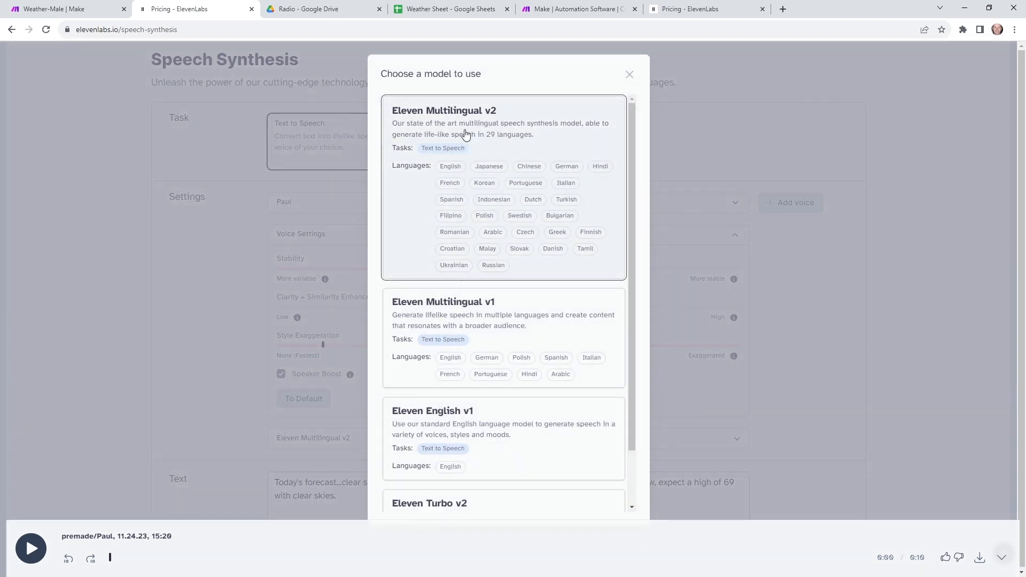
click(631, 75)
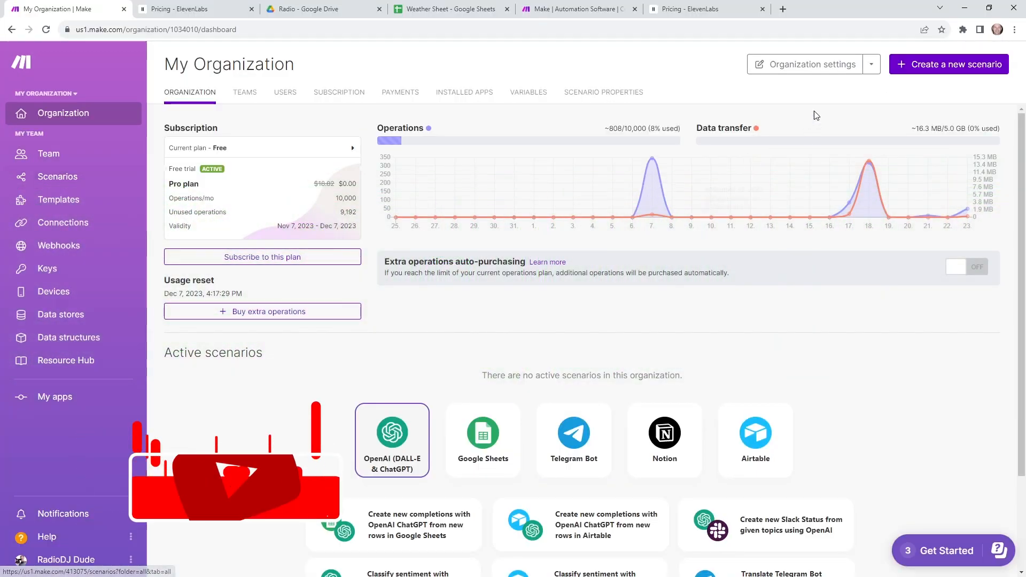
Step: Switch to Make and create a new scenario
click(945, 65)
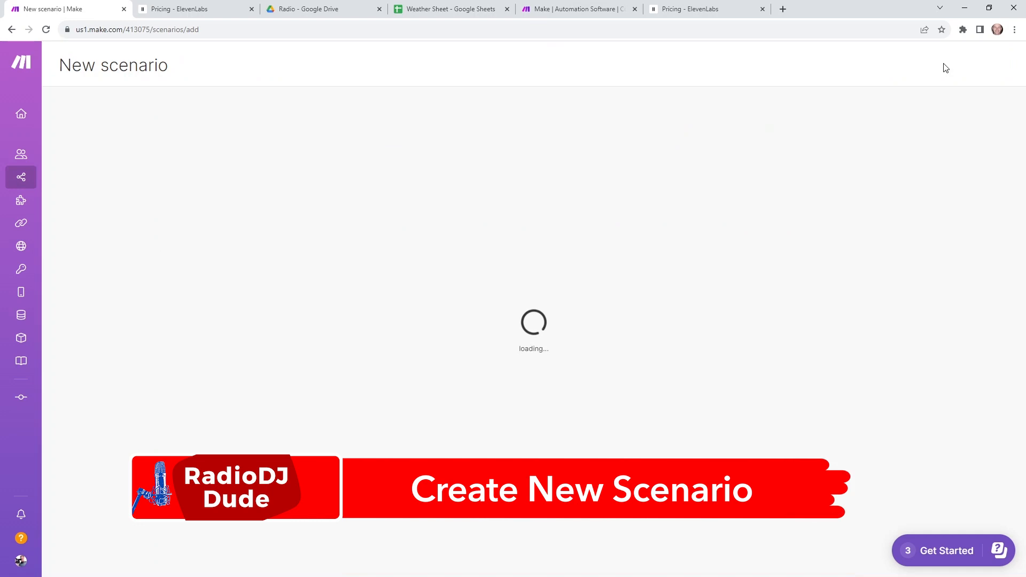
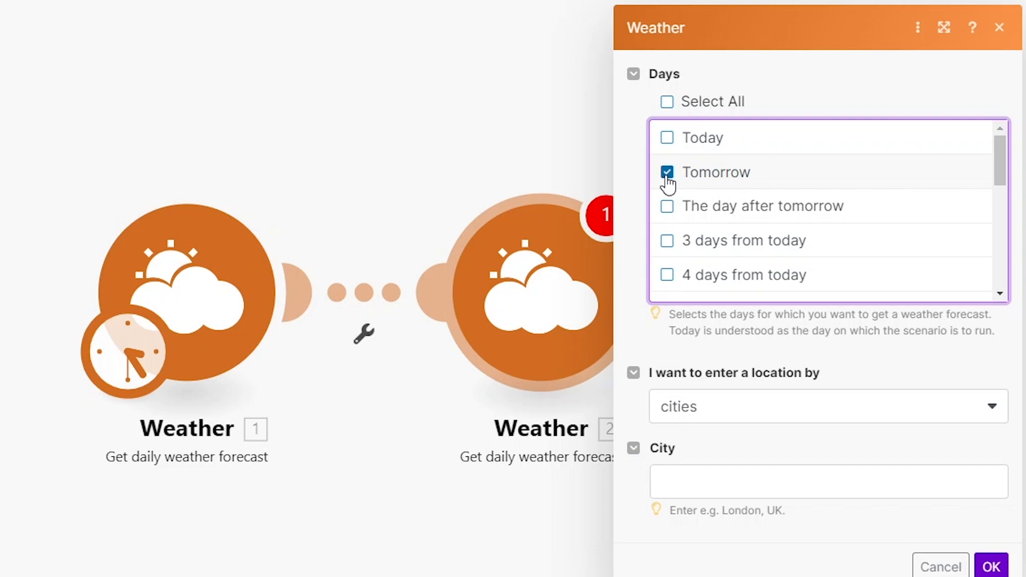
Step: Fill in the city for the second Weather module's Tomorrow forecast and start adding another module after it
click(698, 480)
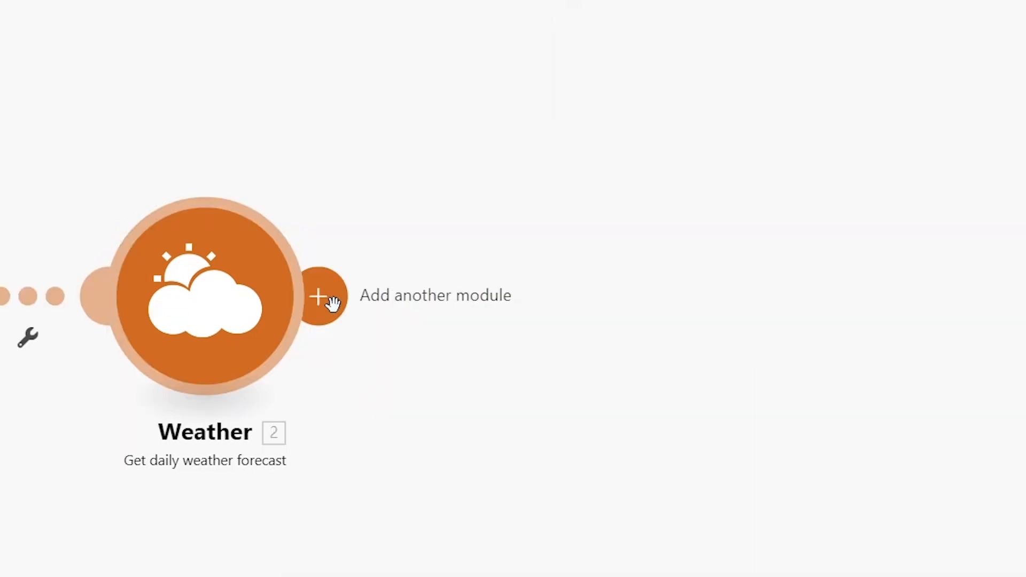
click(328, 297)
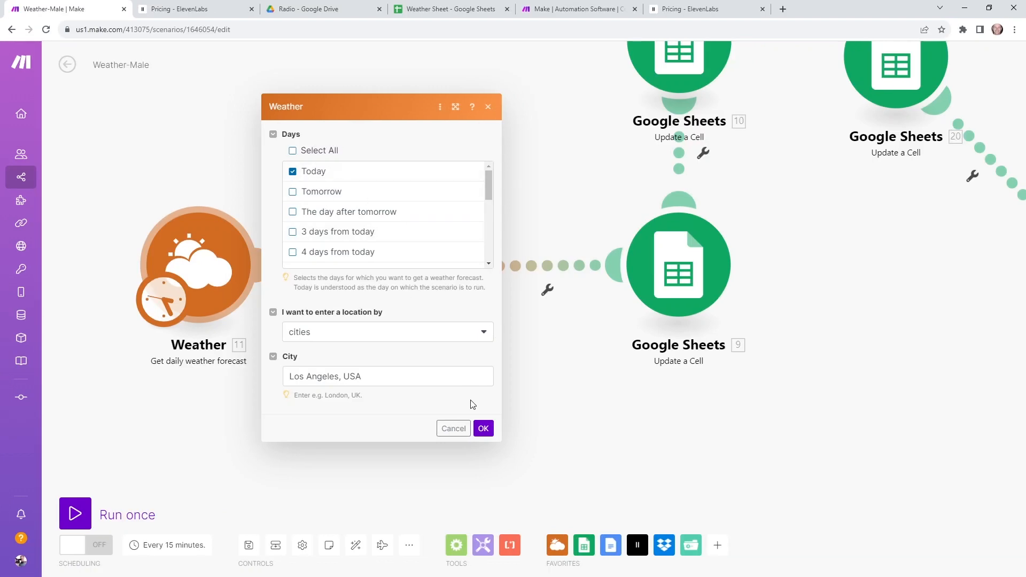
Step: Examine the day and city settings of both Weather modules in the Weather-Male scenario without changing them
click(454, 428)
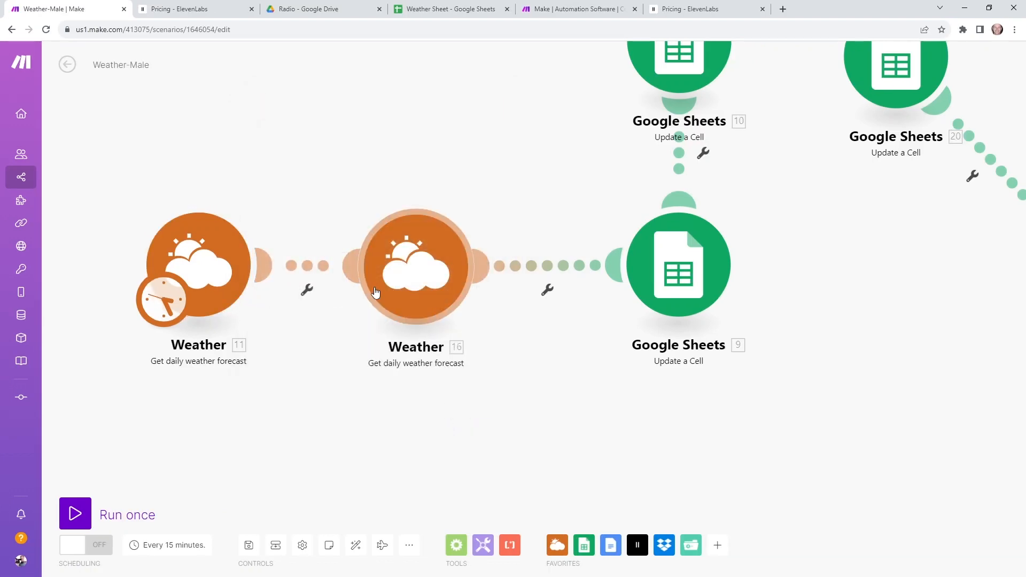
click(384, 297)
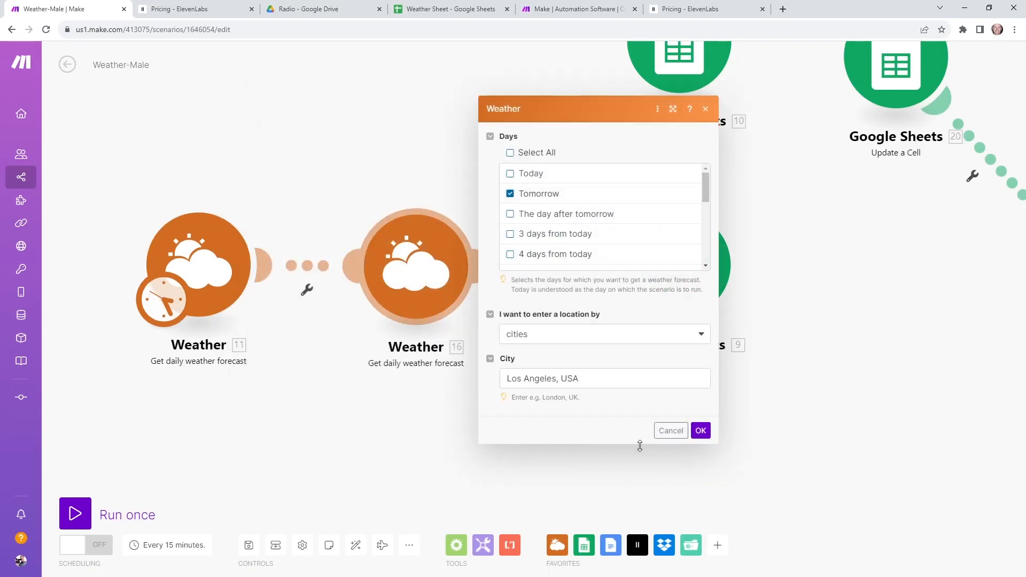
click(671, 430)
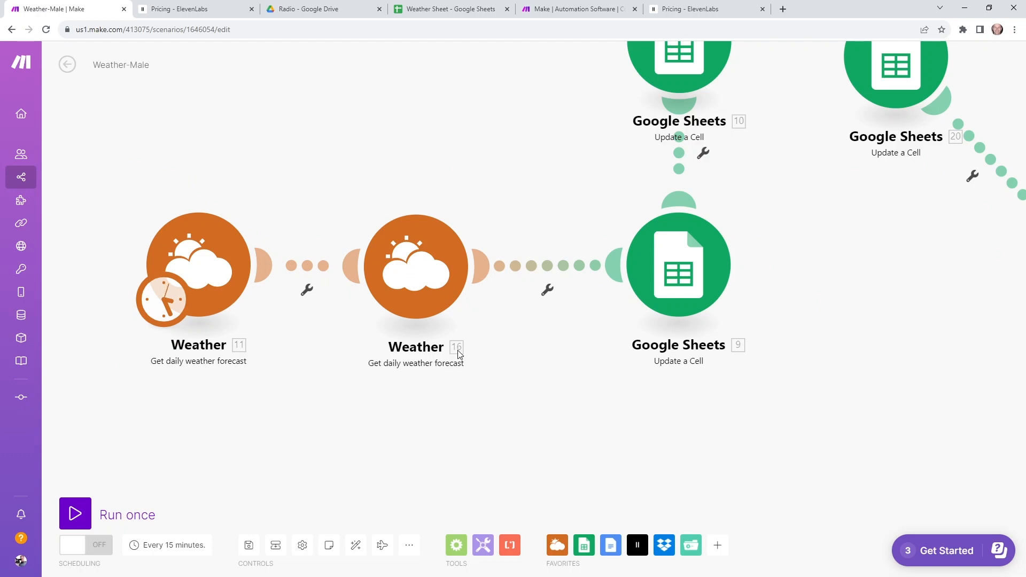
Step: Insert a Google Sheets module between the second Weather module and the first Google Sheets module, and browse its actions
drag(538, 354, 351, 403)
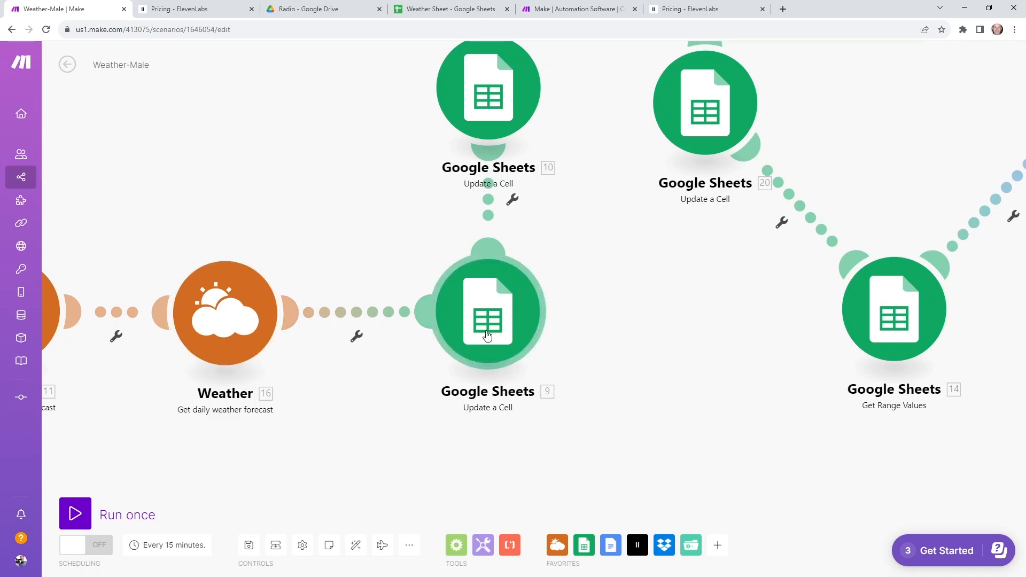
click(357, 336)
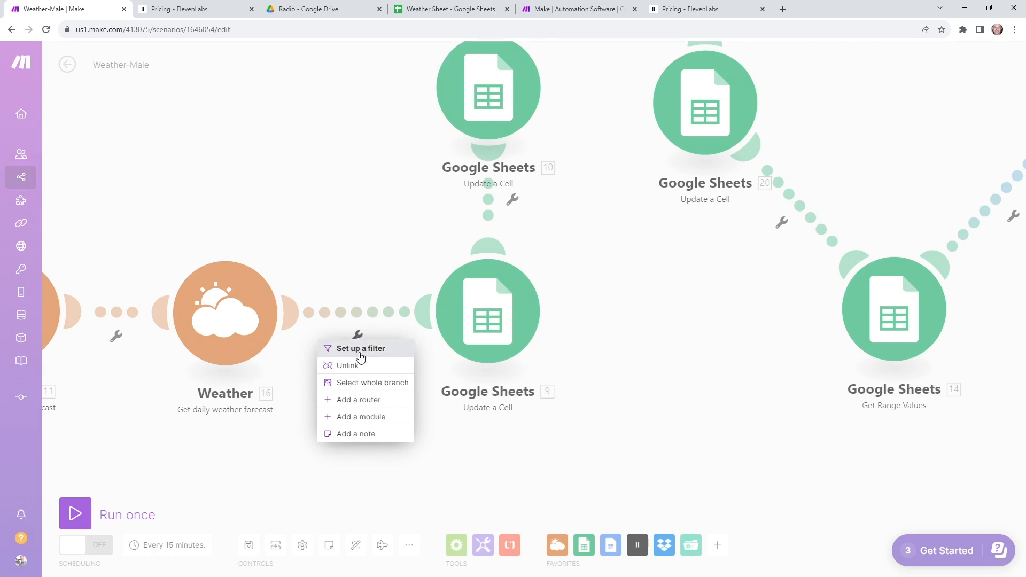
click(383, 419)
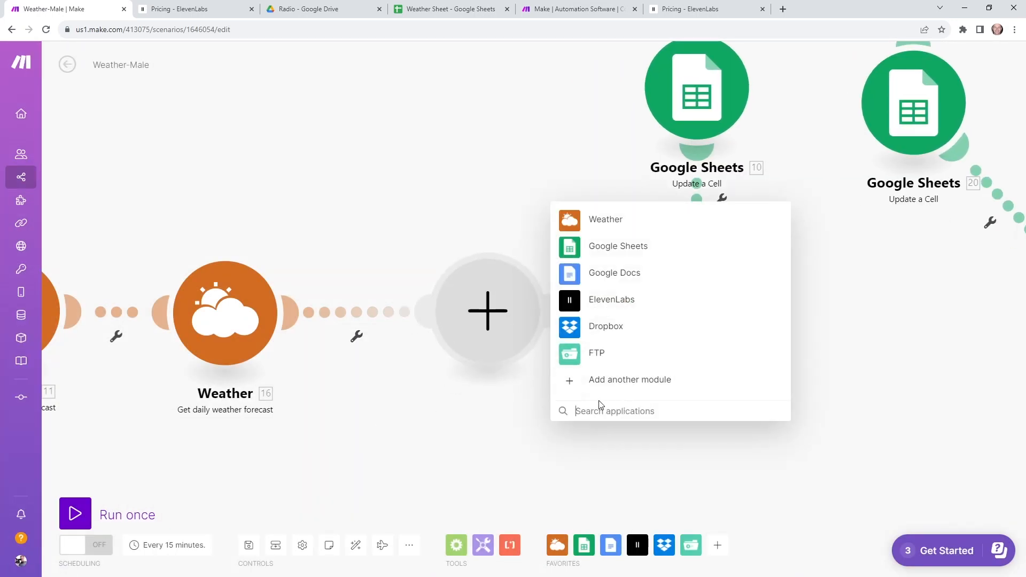
text(google s)
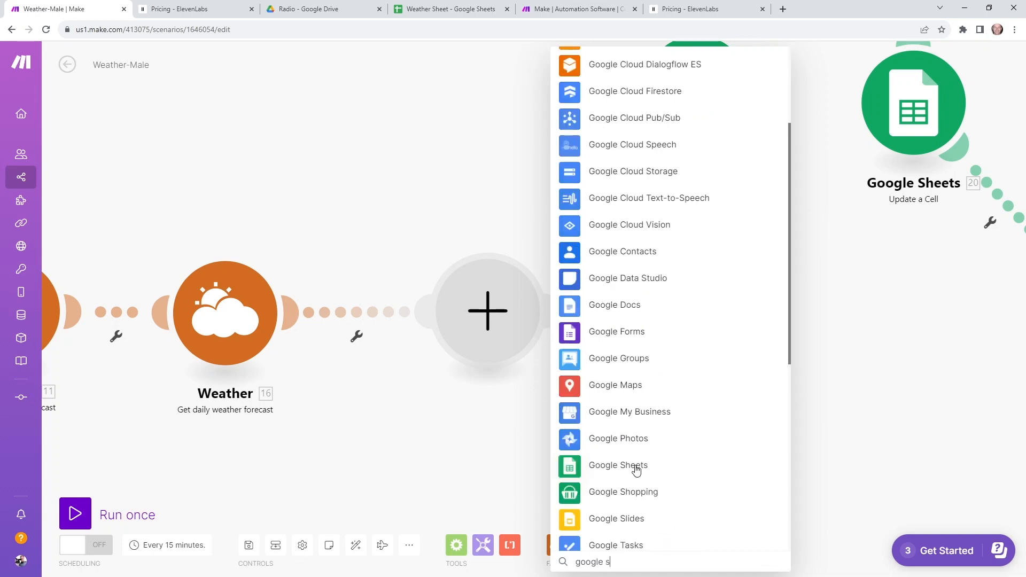
click(636, 471)
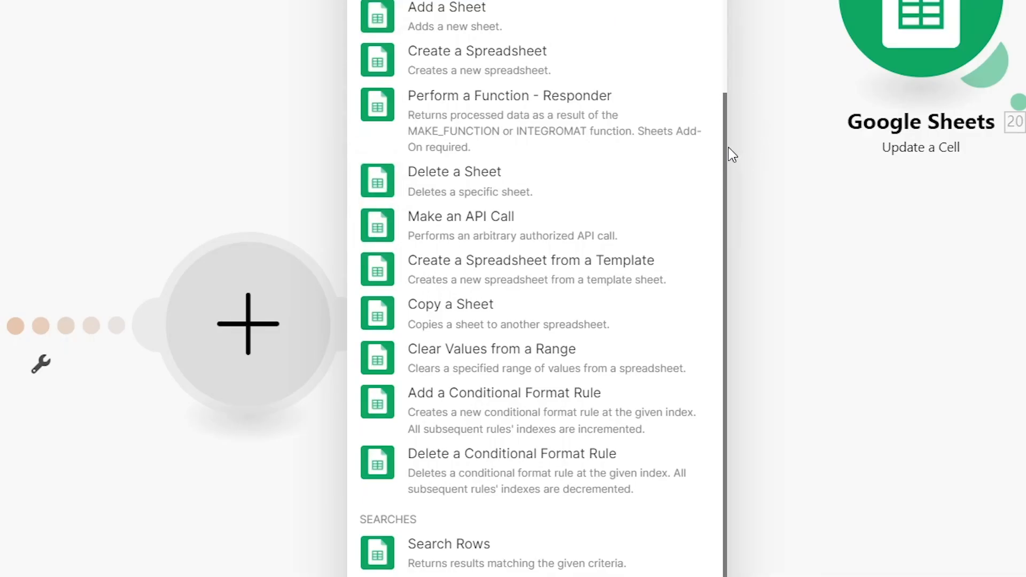
drag(726, 154, 726, 5)
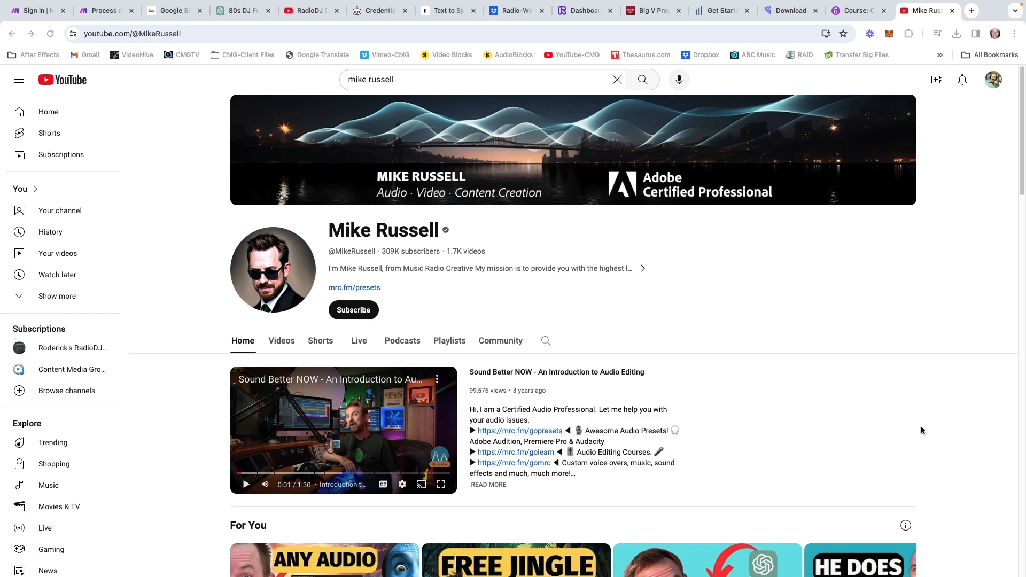
scroll(986, 410, down, 4)
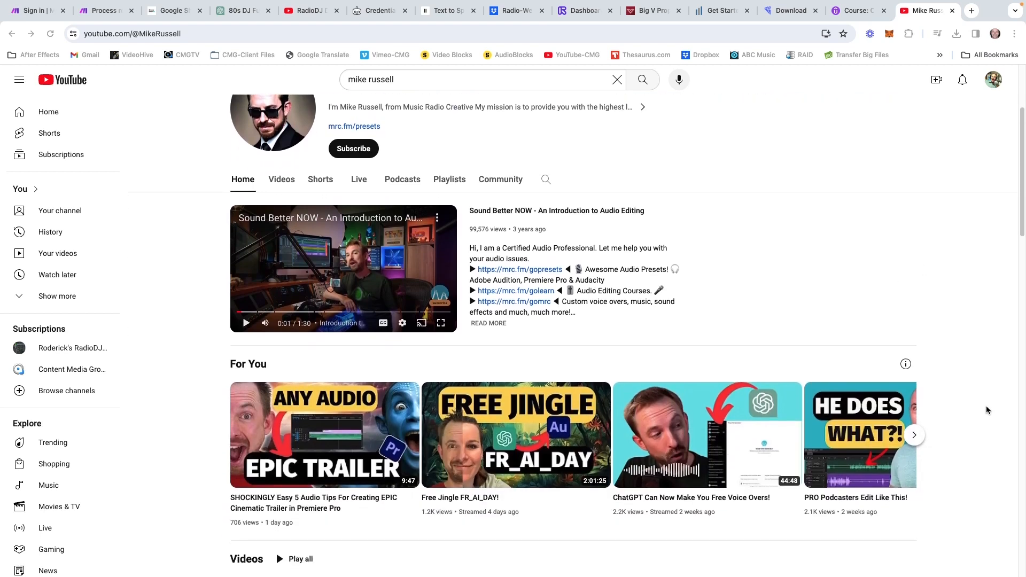
scroll(986, 407, down, 1)
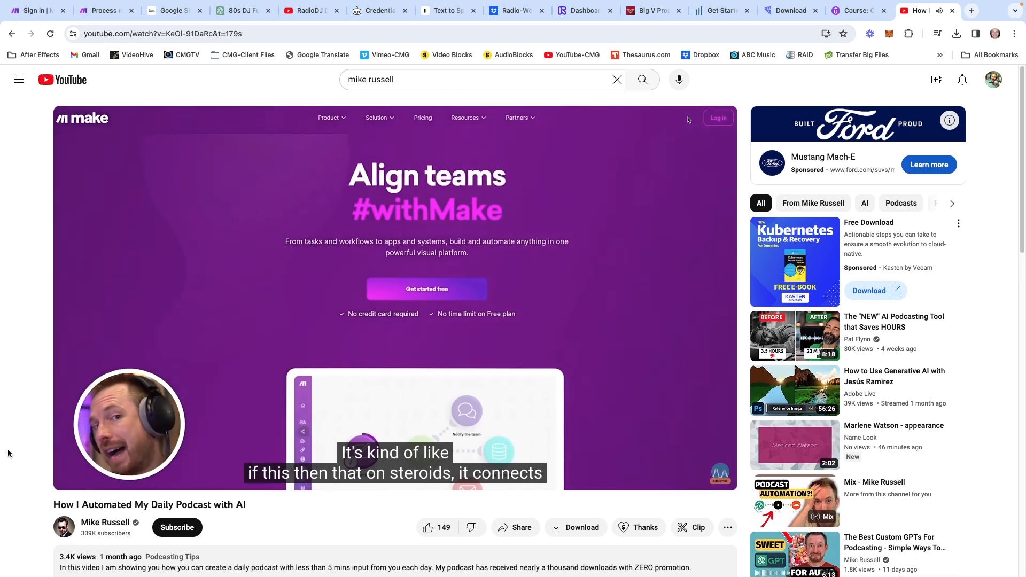
scroll(7, 454, down, 3)
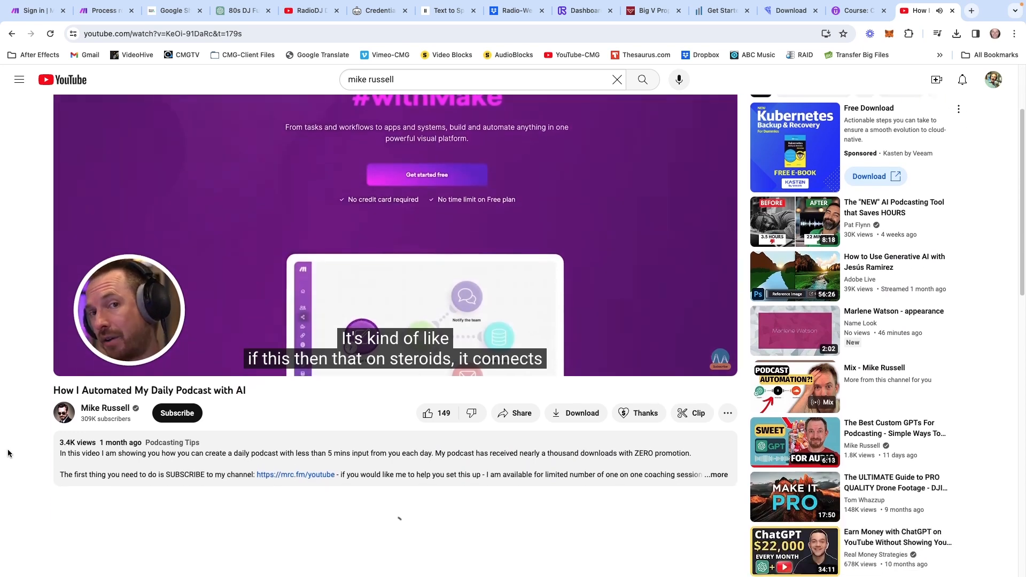
scroll(7, 453, down, 2)
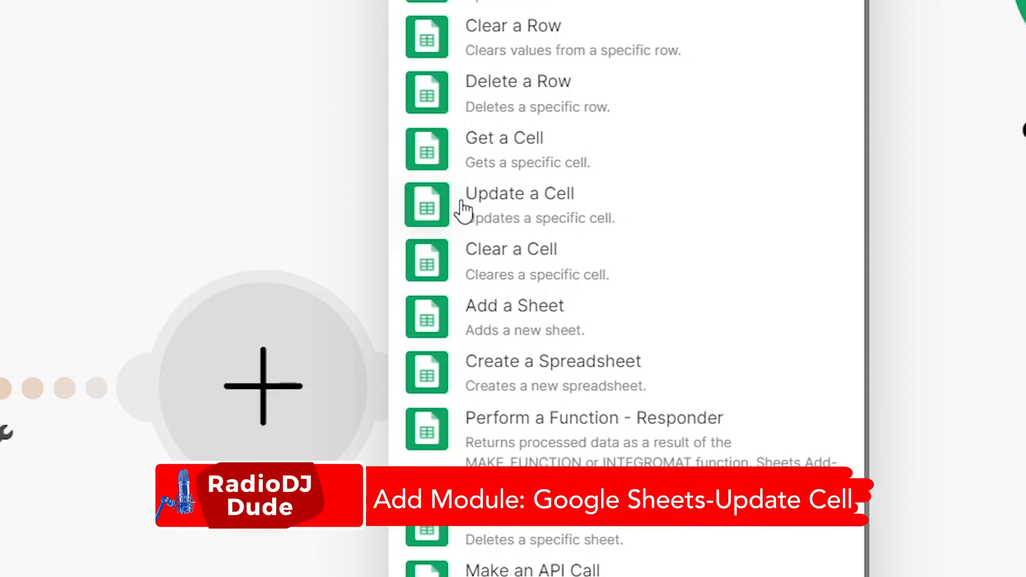
Step: Choose Update a Cell for the inserted module, inspect its Google connection options, and dismiss the new-connection form
click(447, 211)
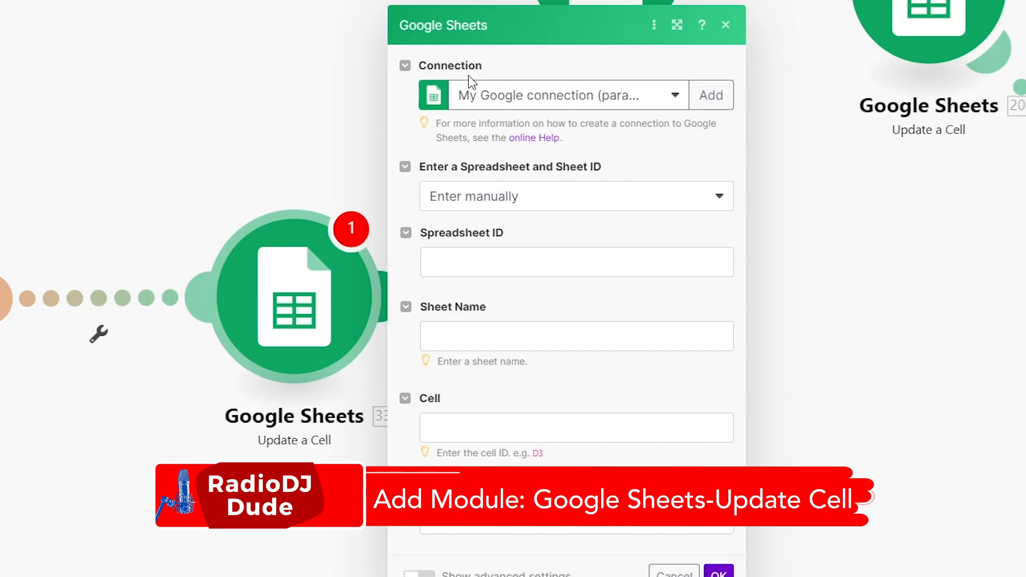
click(676, 96)
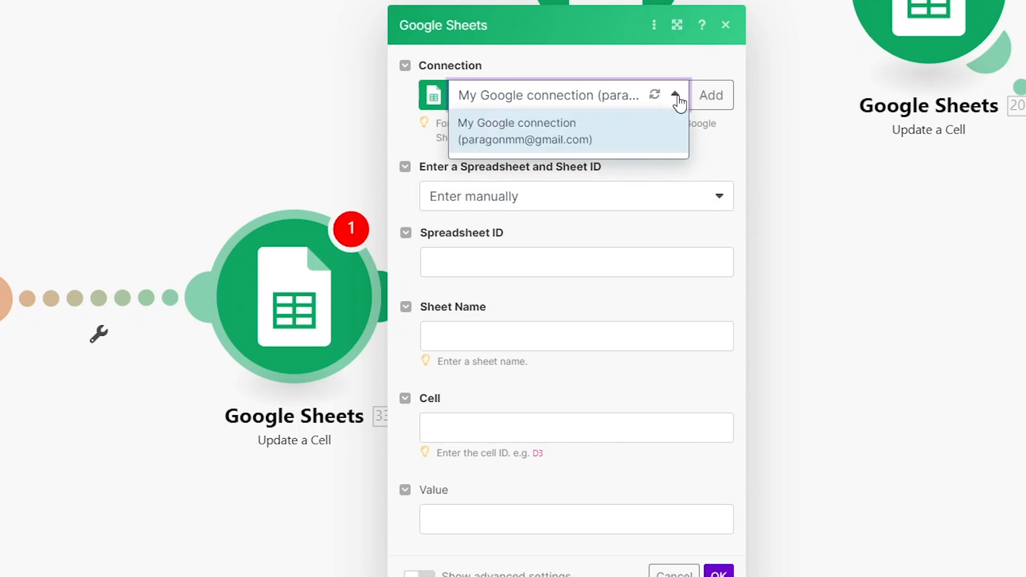
click(714, 96)
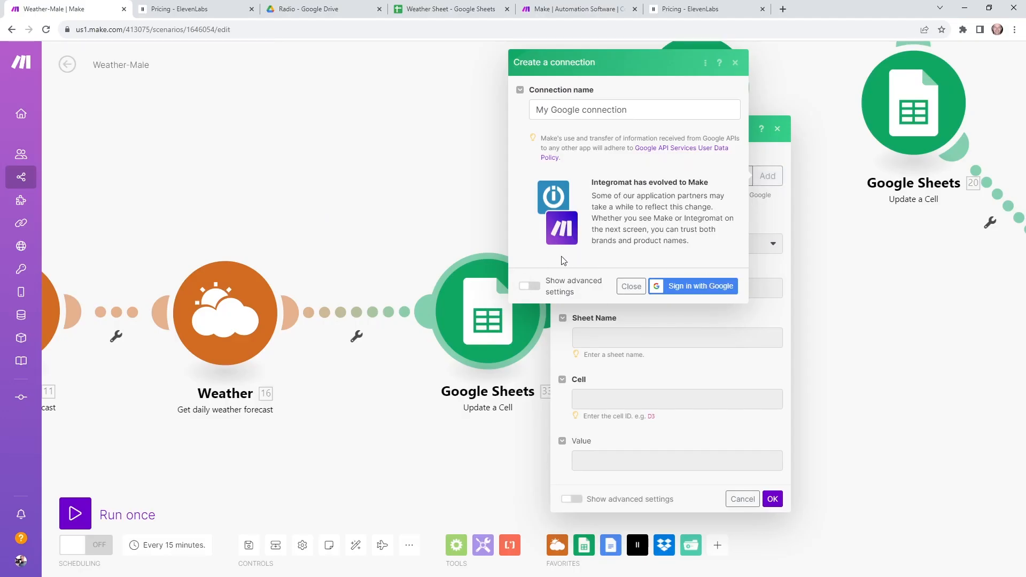
click(736, 63)
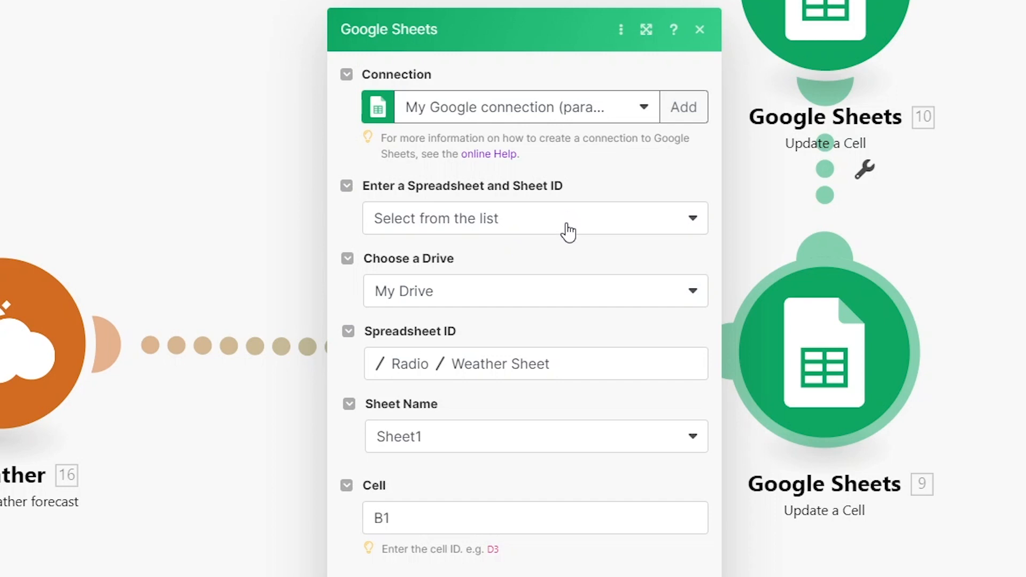
Step: Keep Select from the list and choose Weather Sheet in the Radio folder as the spreadsheet for Google Sheets module 9
click(472, 222)
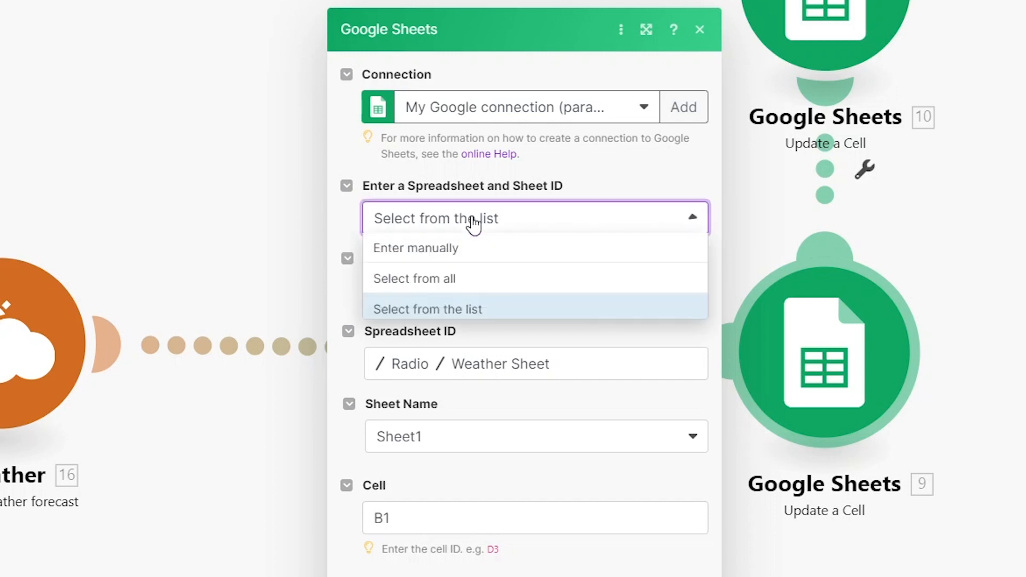
click(473, 223)
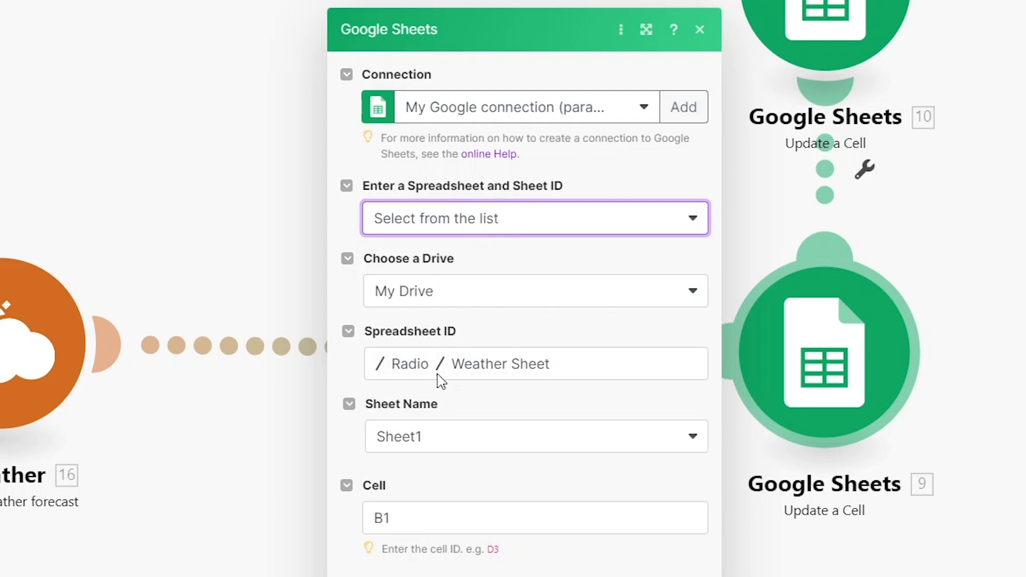
click(411, 366)
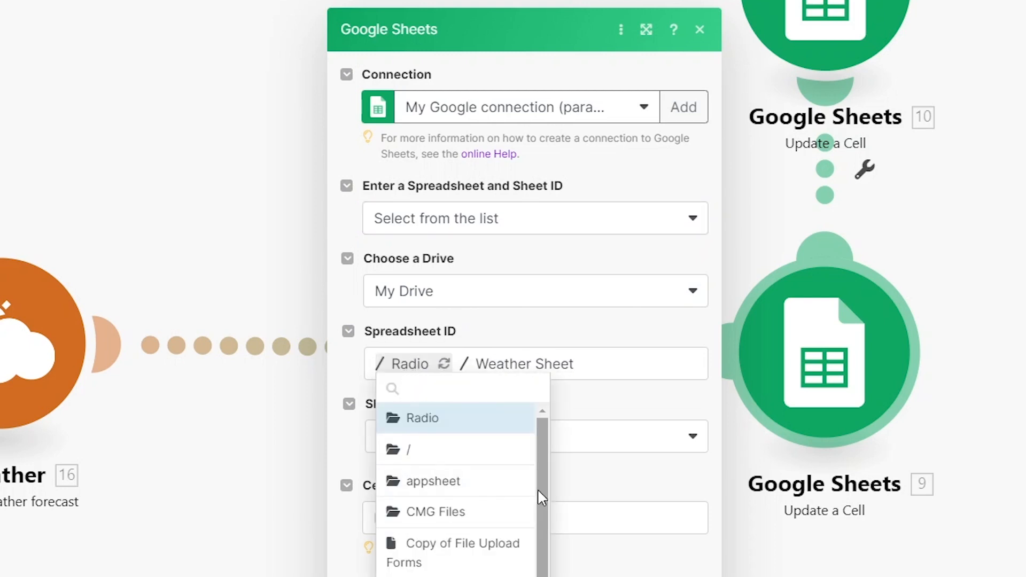
scroll(534, 556, down, 10)
scroll(484, 518, up, 2)
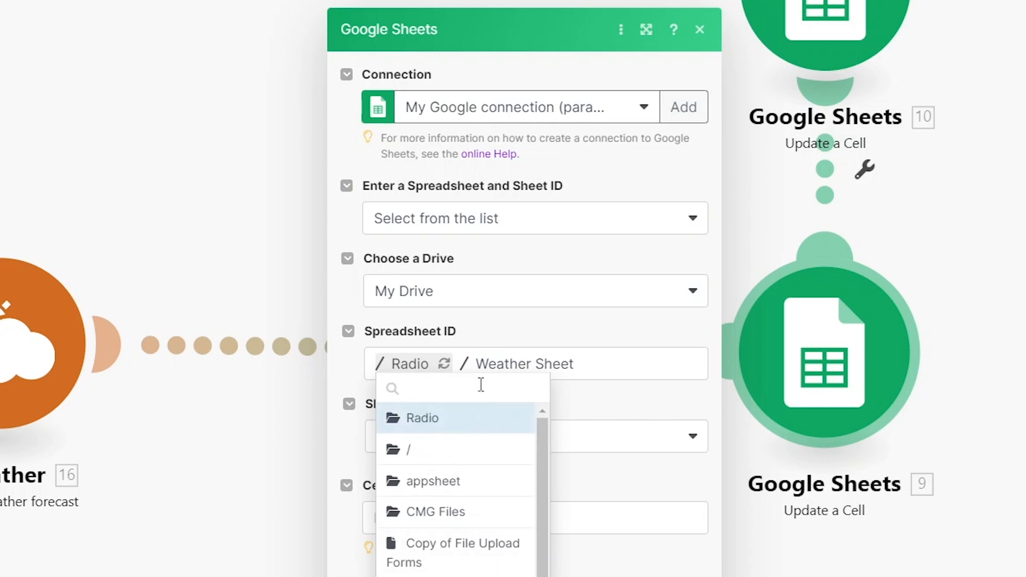
click(508, 328)
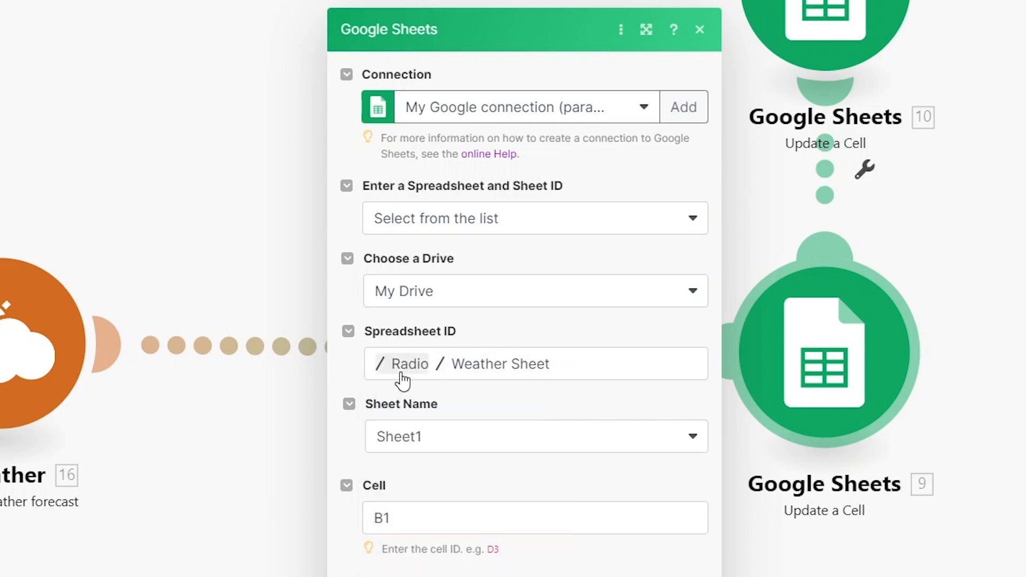
click(516, 377)
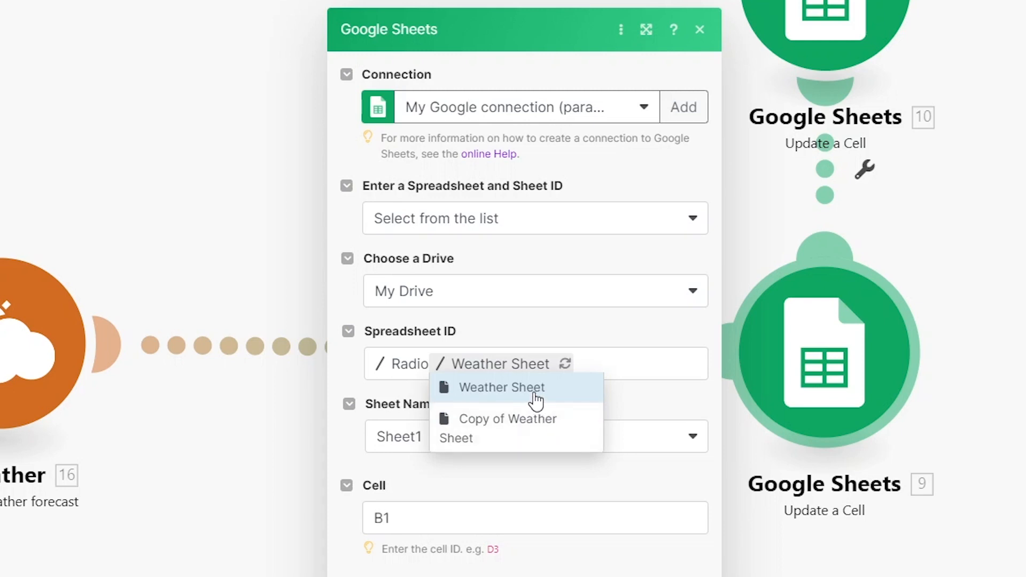
click(535, 399)
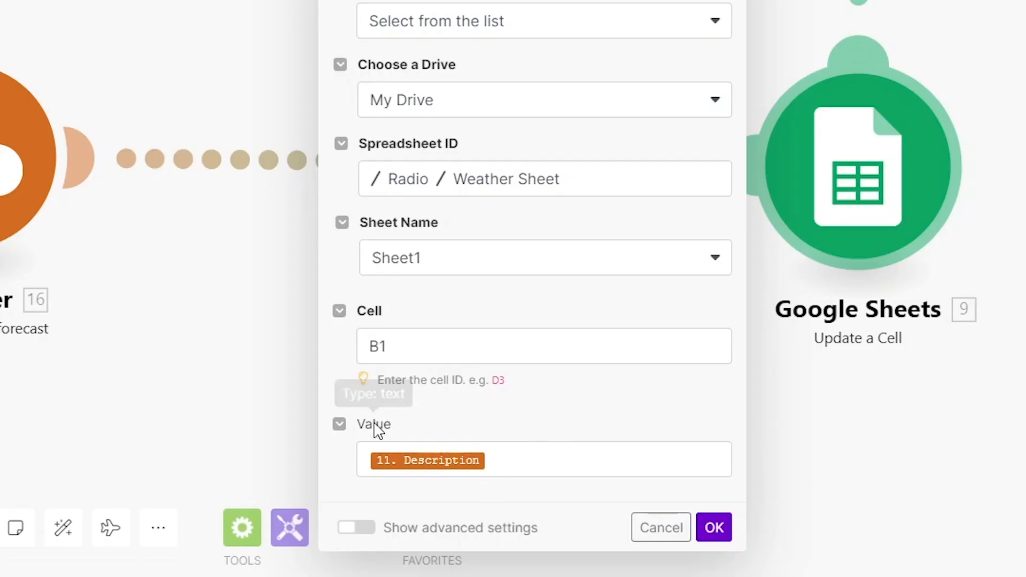
Step: Use the Description from Weather module 11 as the value for cell B1 and save the module
click(513, 459)
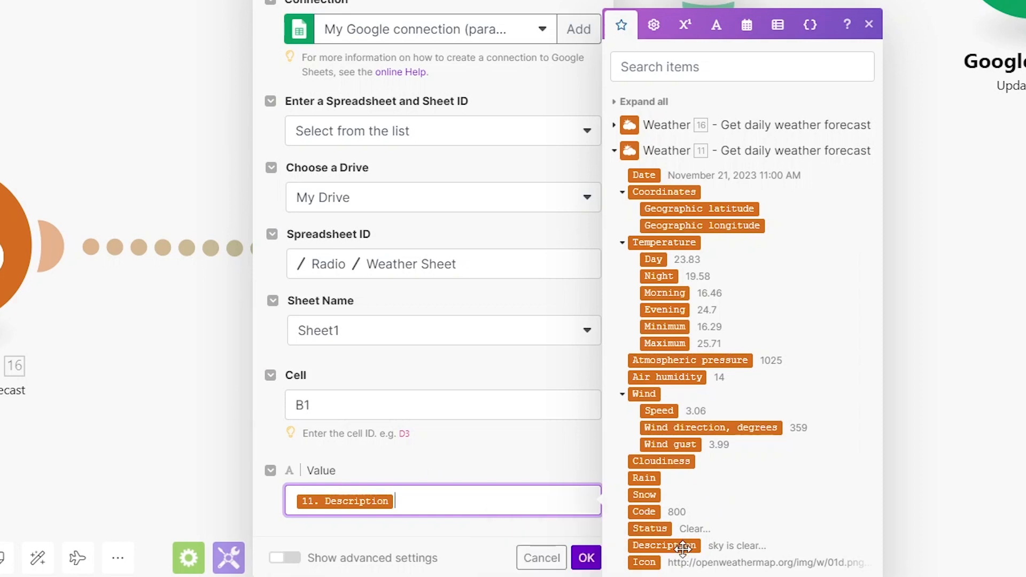
drag(680, 546, 499, 498)
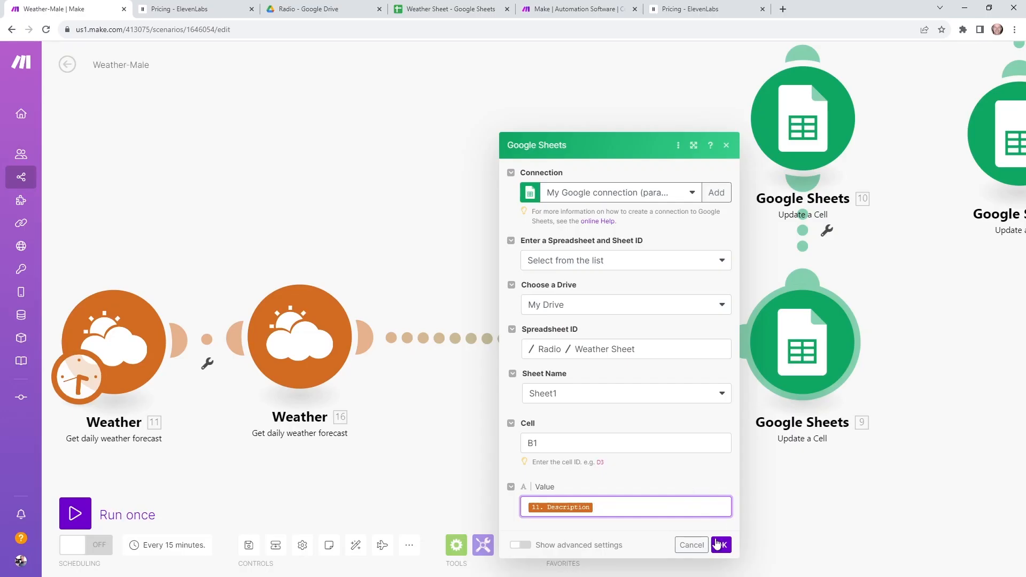
click(587, 558)
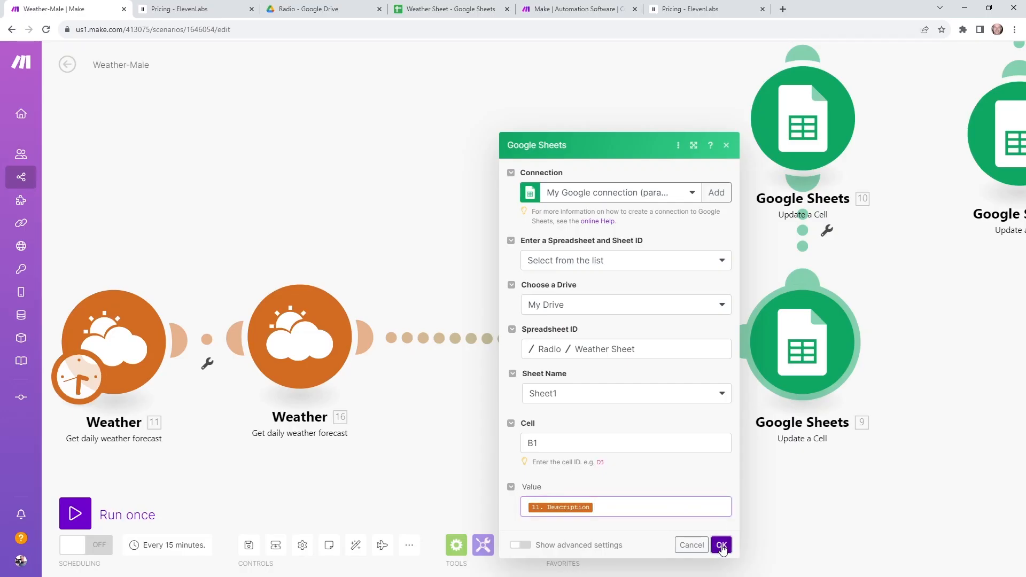
Step: Switch to the Weather Sheet spreadsheet and examine the high-temperature cell in column D
click(806, 319)
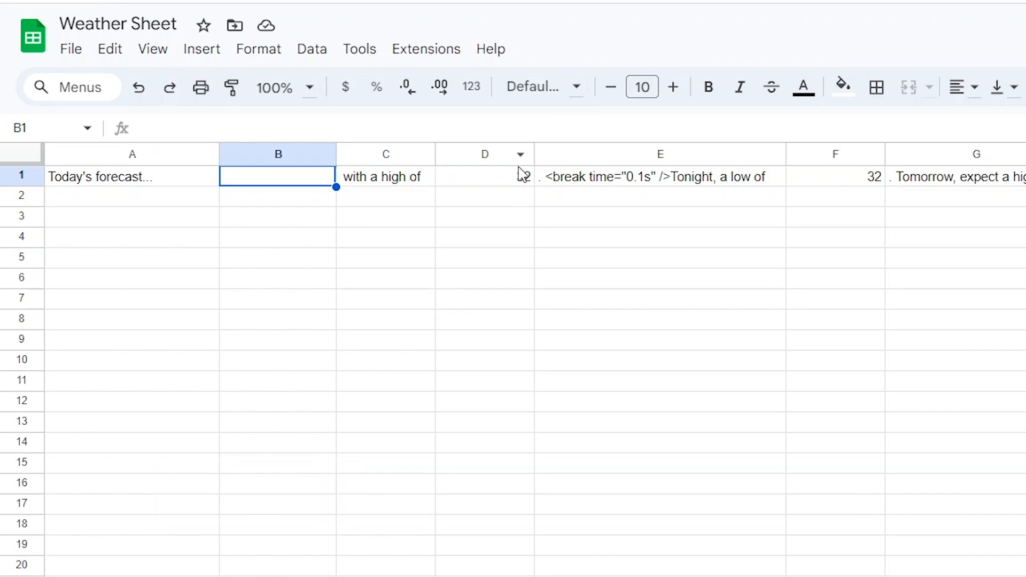
click(492, 202)
click(465, 176)
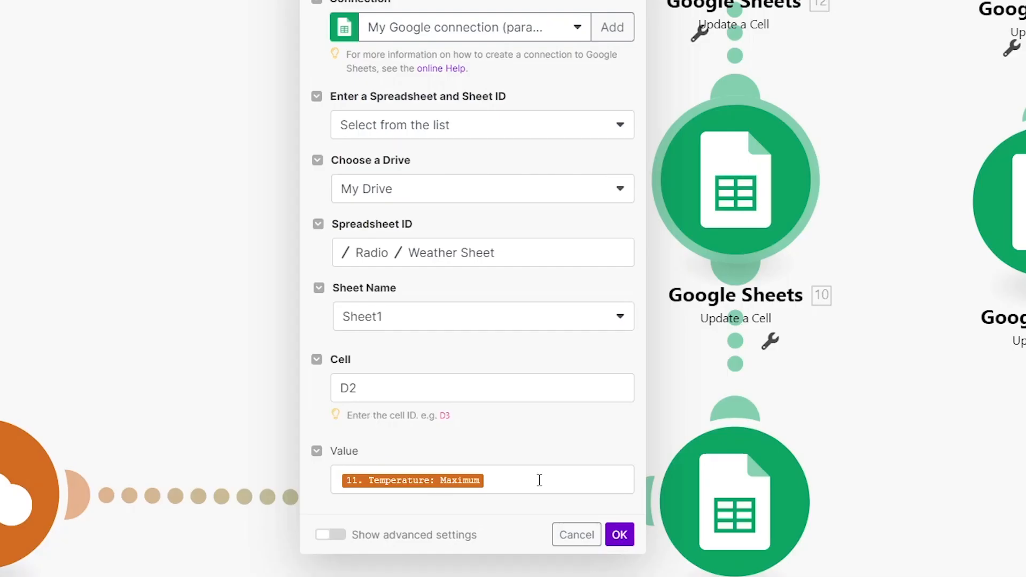
Step: Try adding Weather module 11's Maximum temperature to the value for cell D2 and remove the duplicate entry
click(540, 479)
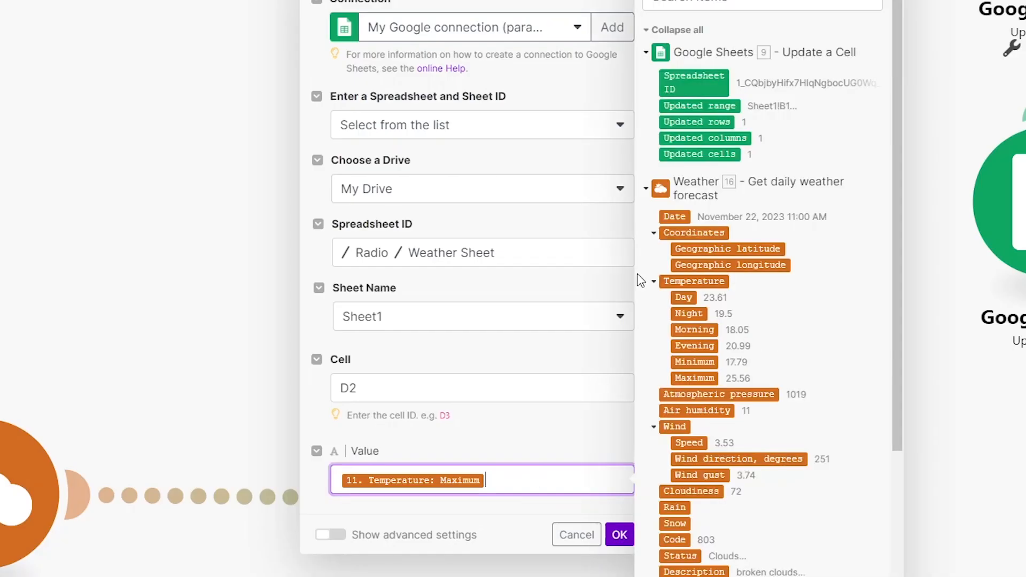
scroll(827, 304, down, 7)
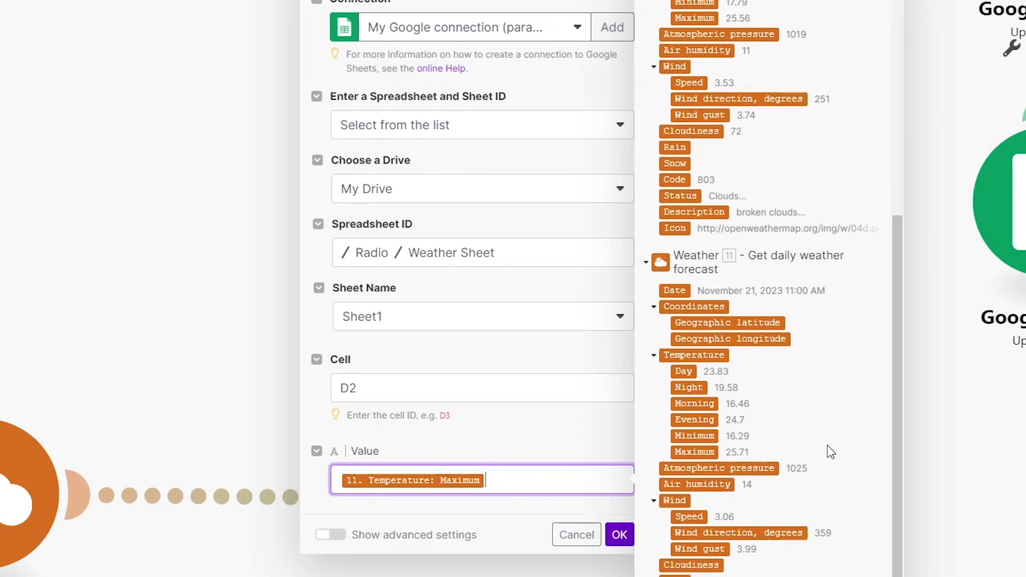
drag(703, 453, 566, 478)
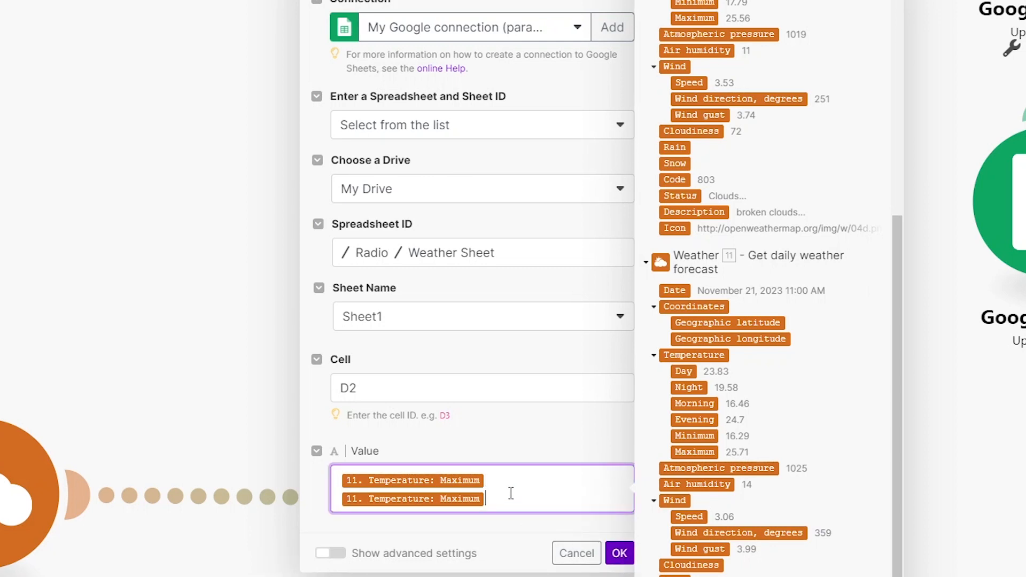
key(BackSpace)
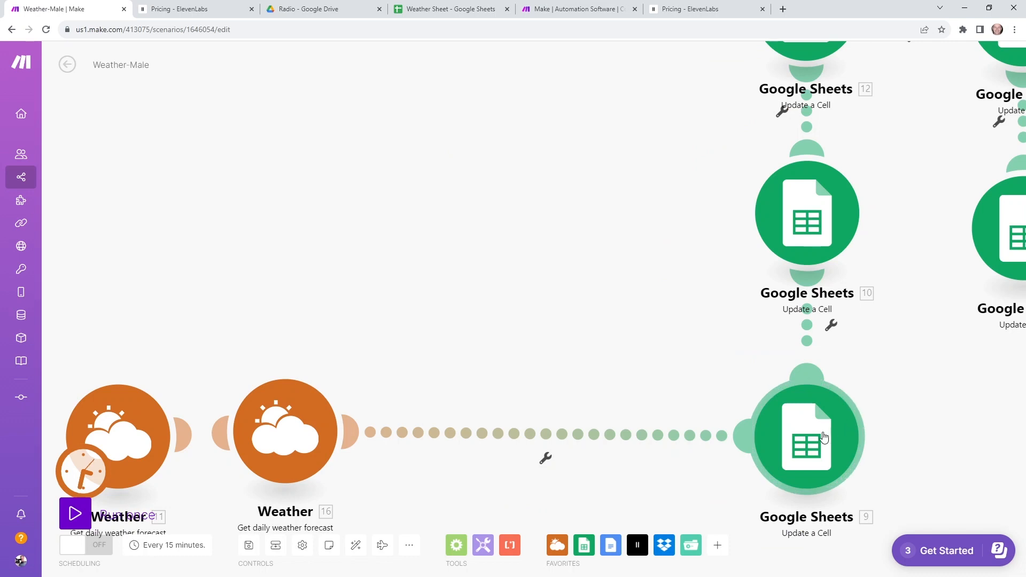
Step: Examine the F2 mapping in Google Sheets module 12 and the temperature items available from Weather module 11
drag(926, 124, 770, 273)
click(678, 145)
drag(493, 184, 206, 179)
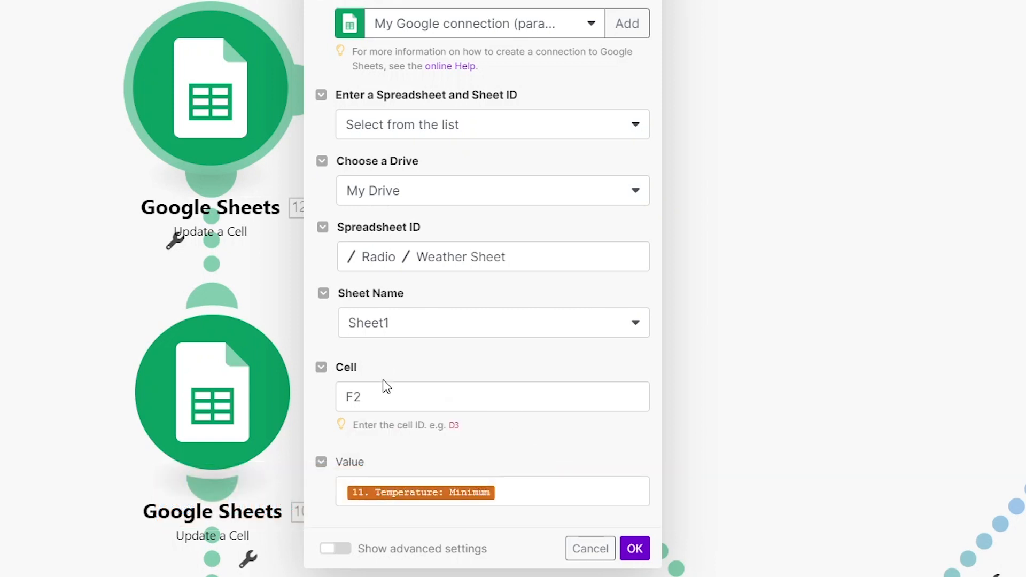
click(560, 496)
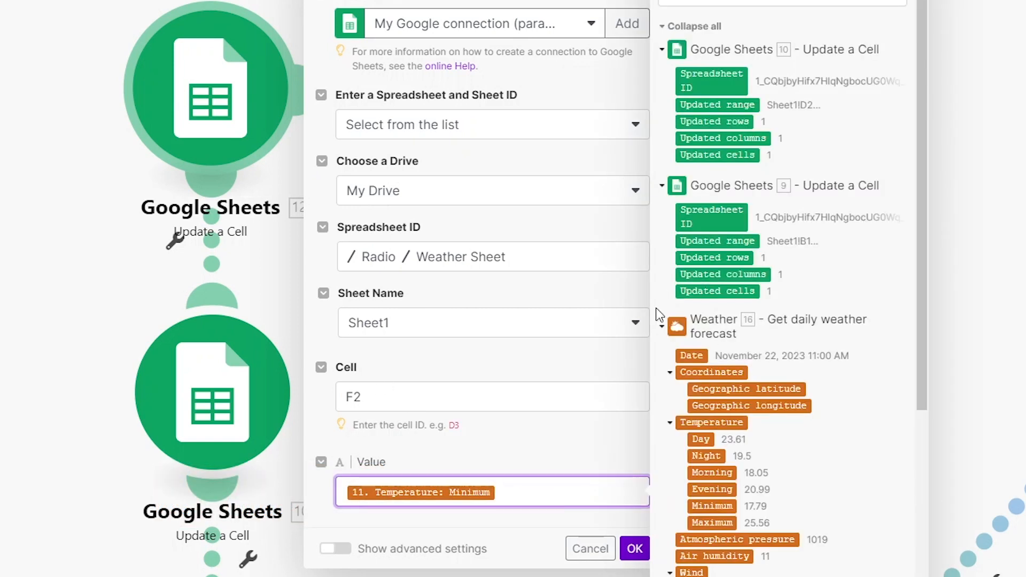
click(664, 329)
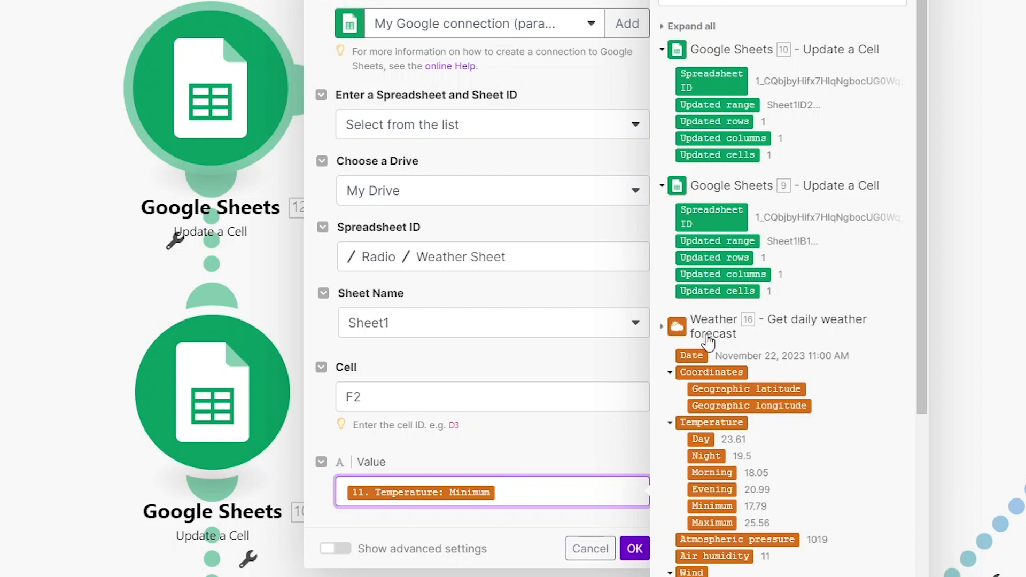
click(663, 50)
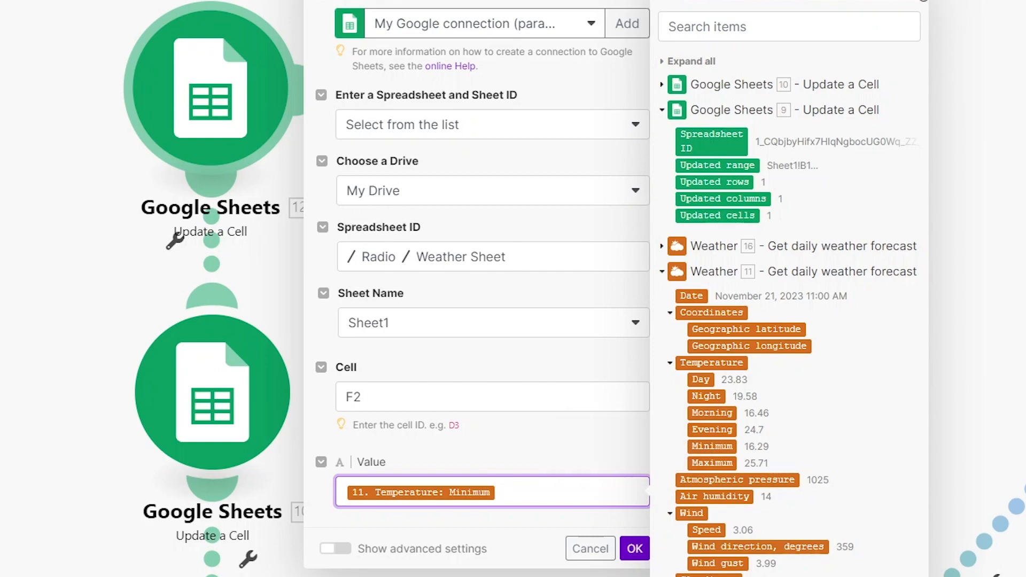
click(922, 1)
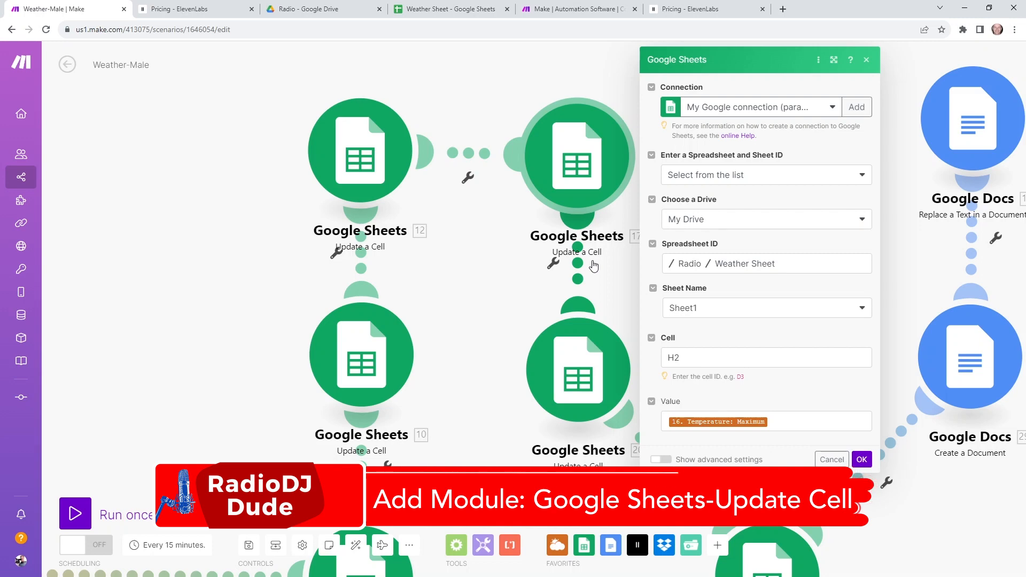
Step: Check tomorrow's high-temperature cells in column H of the Weather Sheet spreadsheet and return to the Make scenario
click(449, 7)
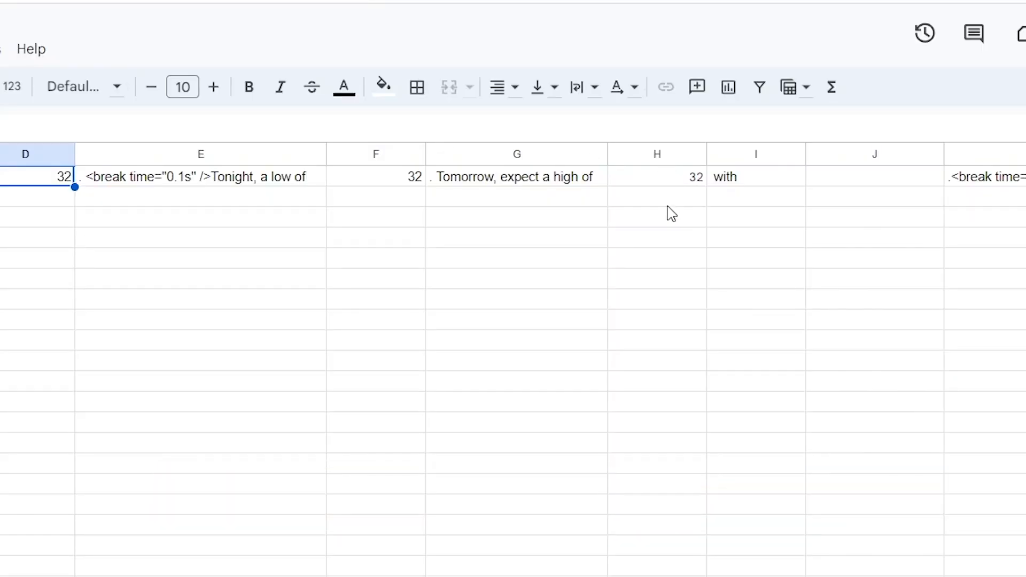
click(672, 203)
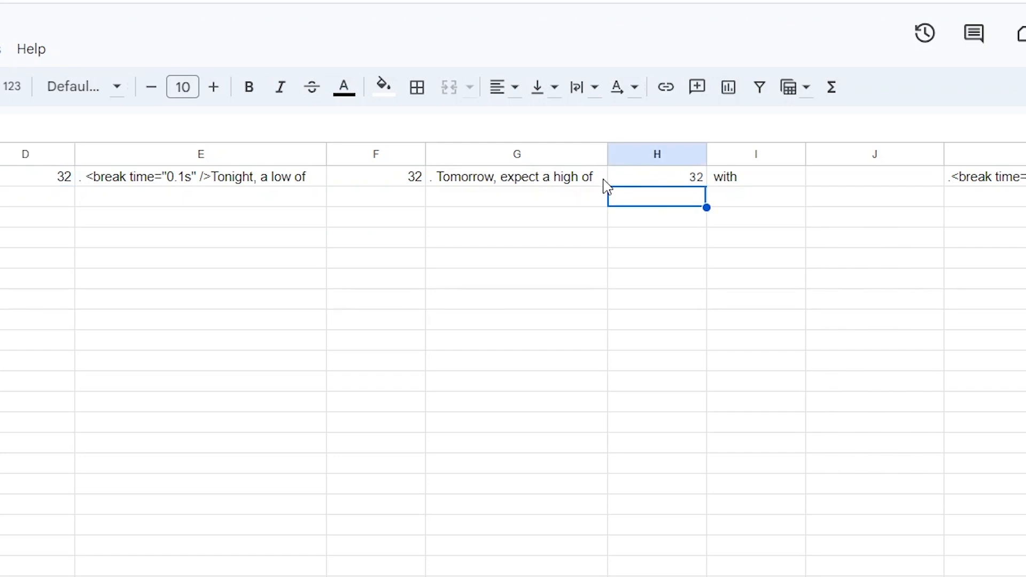
click(80, 8)
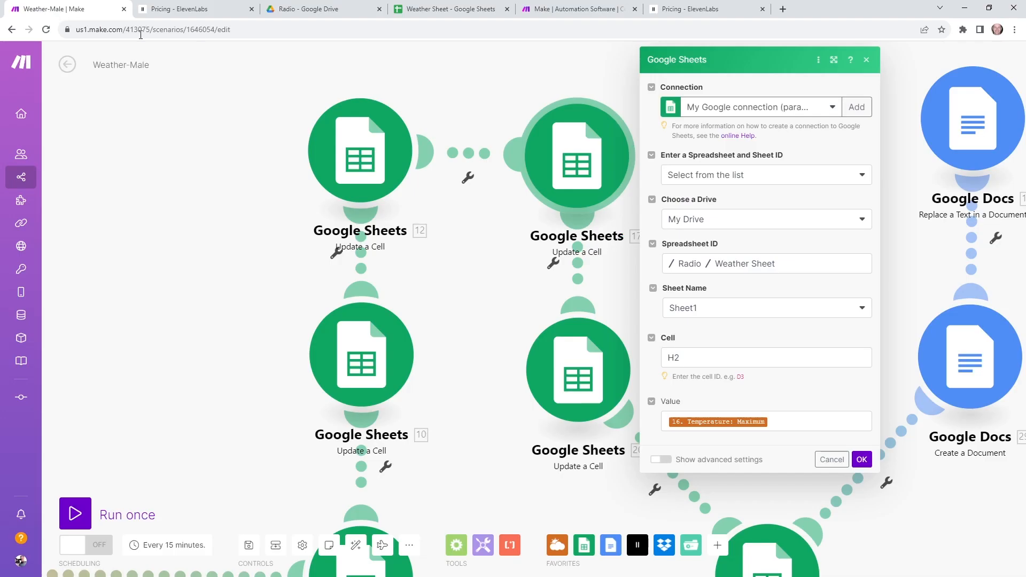
Step: Examine the Maximum temperature from Weather module 16 as the source for the H2 value in Google Sheets module 17
click(792, 423)
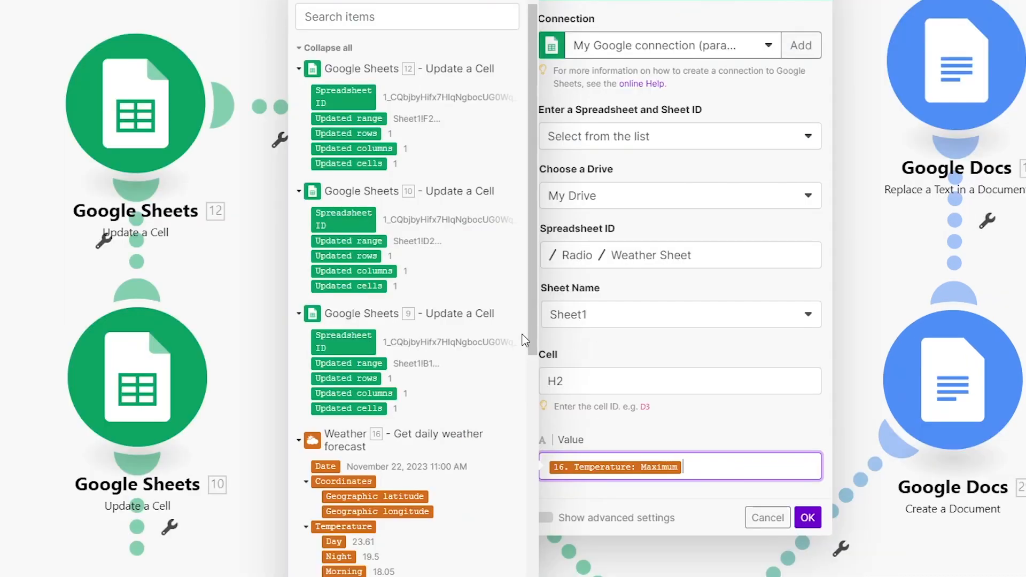
drag(533, 345, 540, 547)
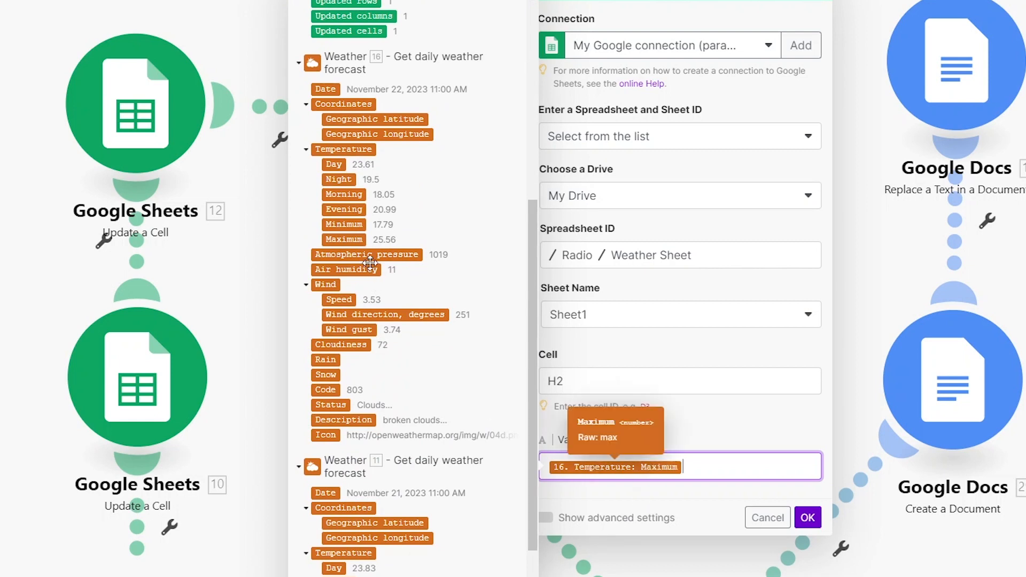
drag(340, 237, 736, 507)
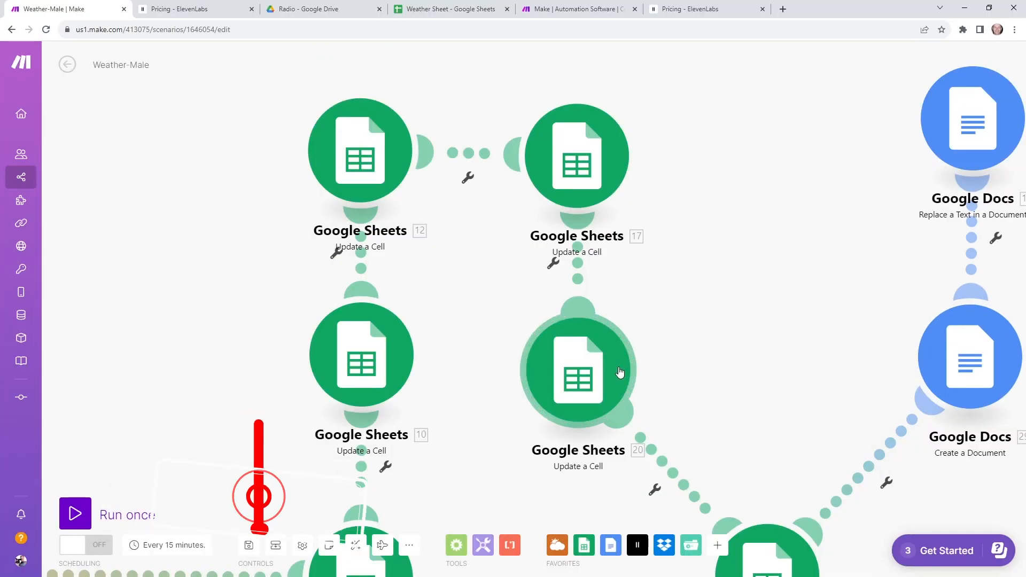
Step: Use the Description from Weather module 16 as the value for cell J1 in Google Sheets module 20
click(619, 369)
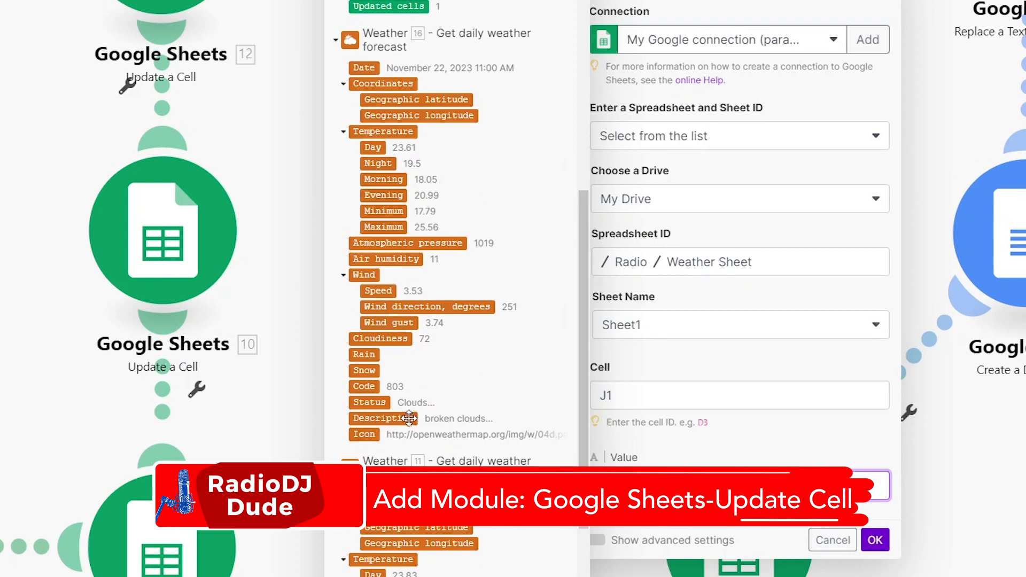
click(384, 419)
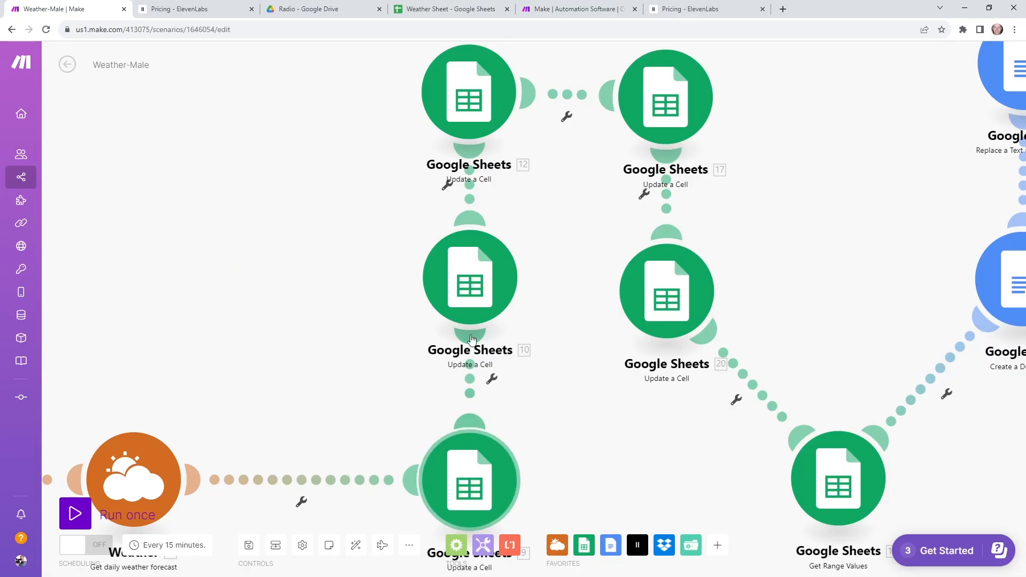
Step: Unlink Google Sheets module 20 from the Get Range Values module 14
drag(217, 297, 594, 155)
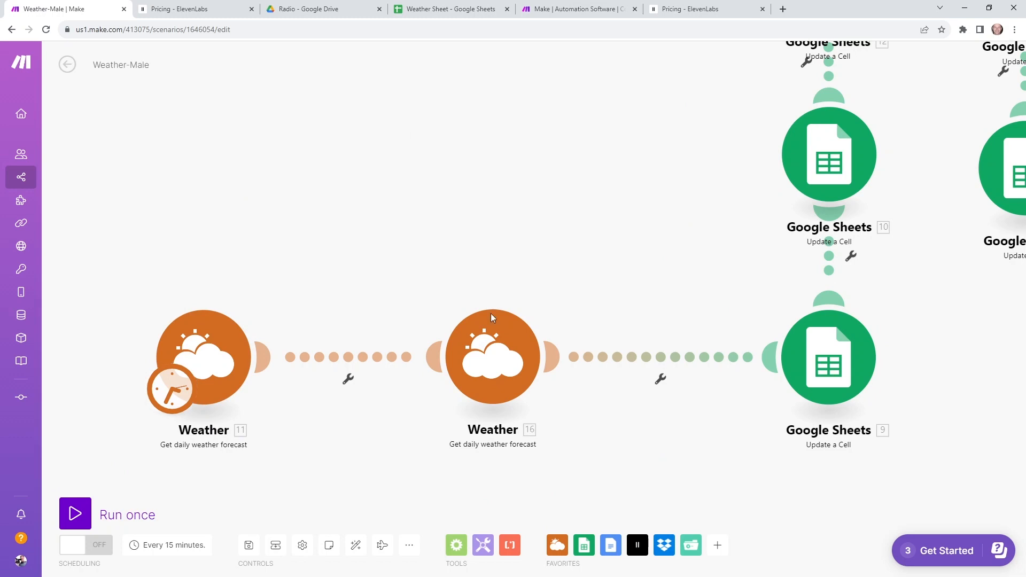
drag(640, 120, 139, 155)
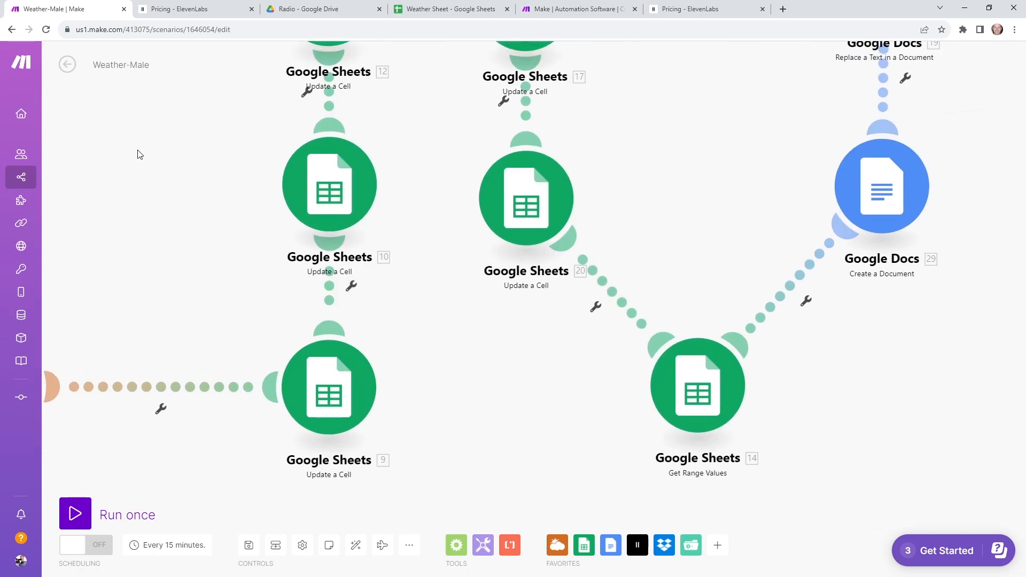
drag(596, 310, 626, 398)
click(626, 398)
click(630, 425)
drag(508, 433, 693, 417)
scroll(367, 281, down, 1)
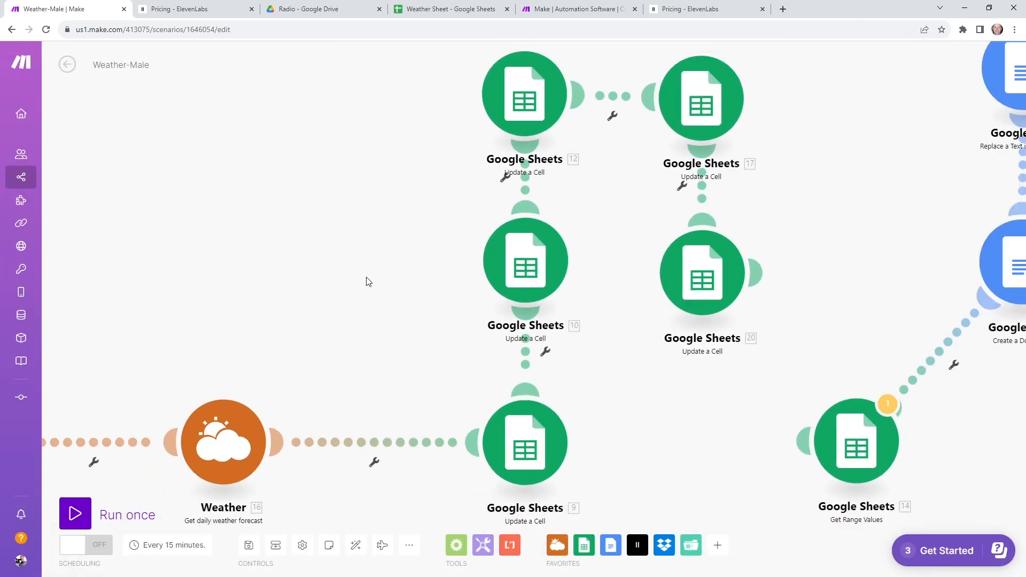
scroll(368, 280, down, 1)
drag(316, 263, 450, 253)
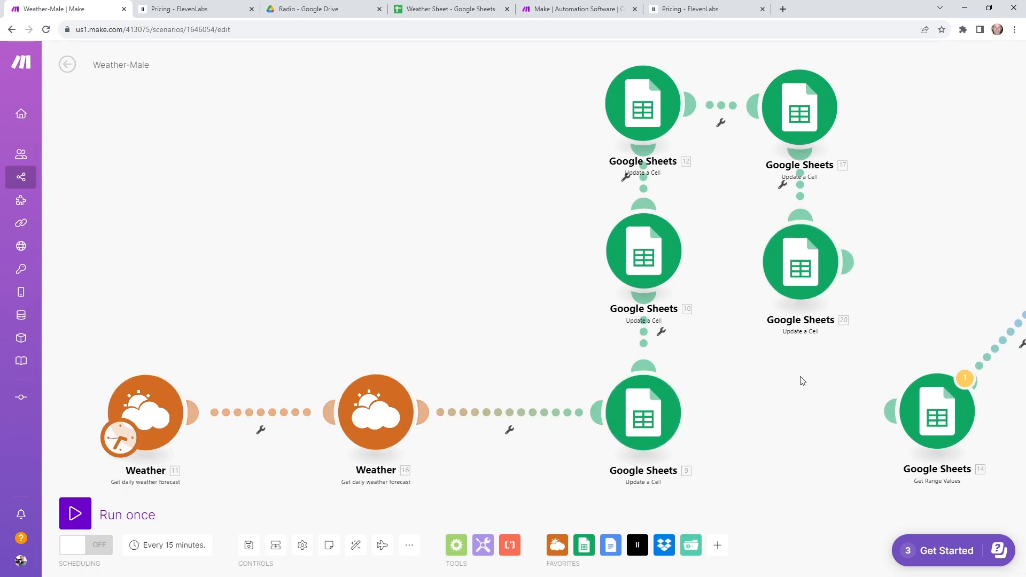
Step: Check row 1 of the Weather Sheet spreadsheet, return to the Make scenario and run it once
click(422, 9)
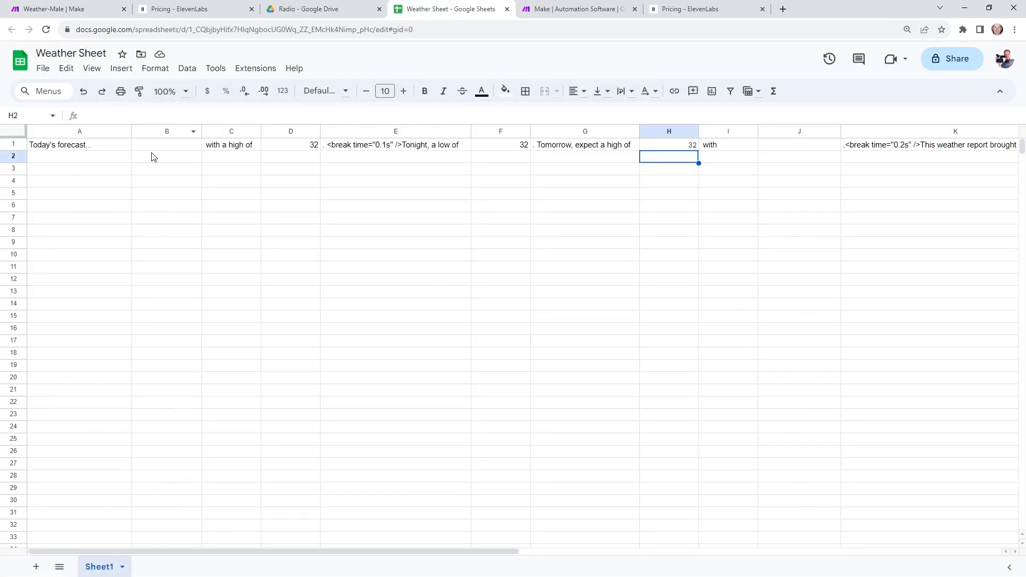
click(73, 11)
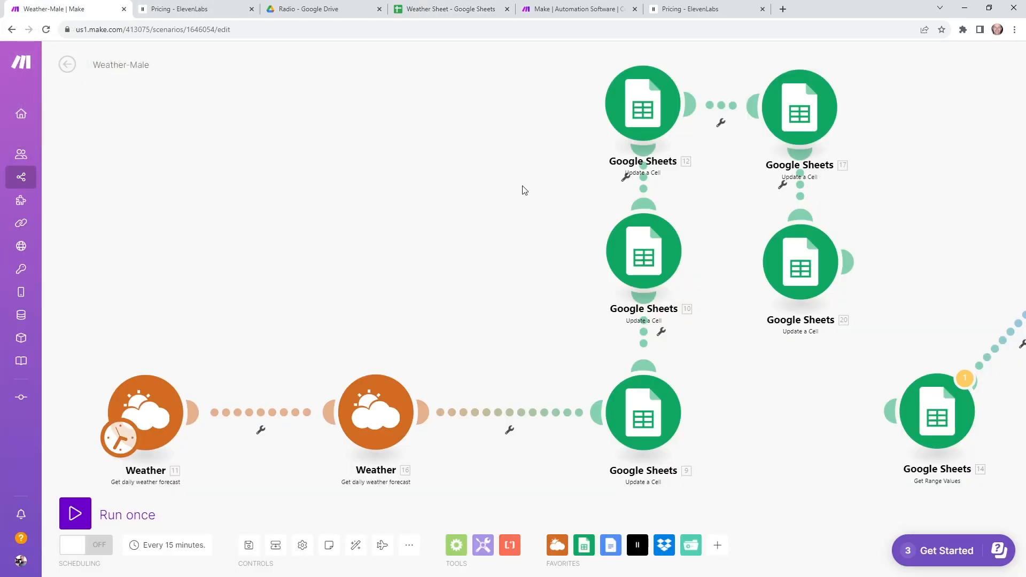
click(74, 516)
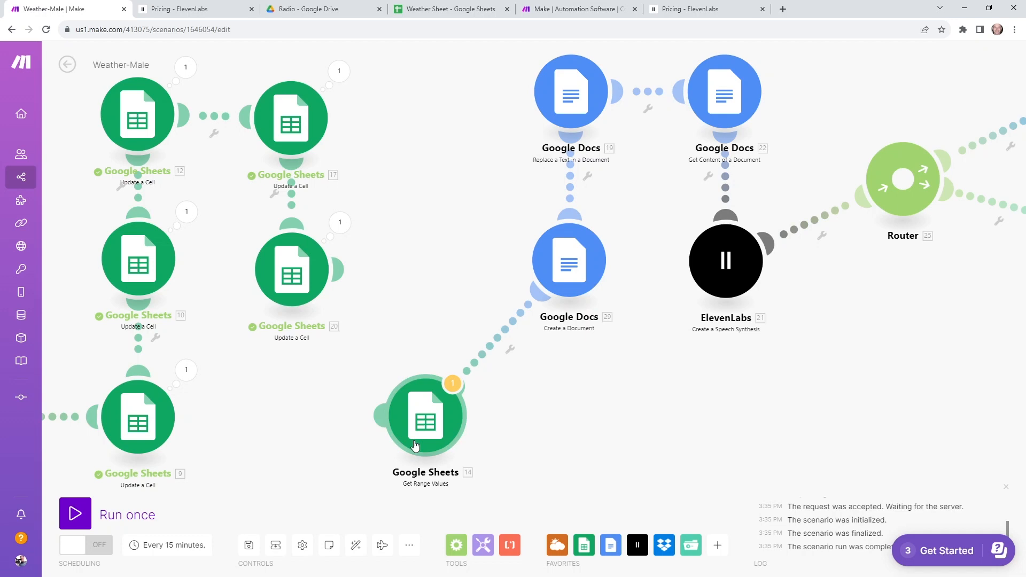
Step: Link the Get Range Values module 14 back to Google Sheets module 20
click(425, 445)
click(626, 458)
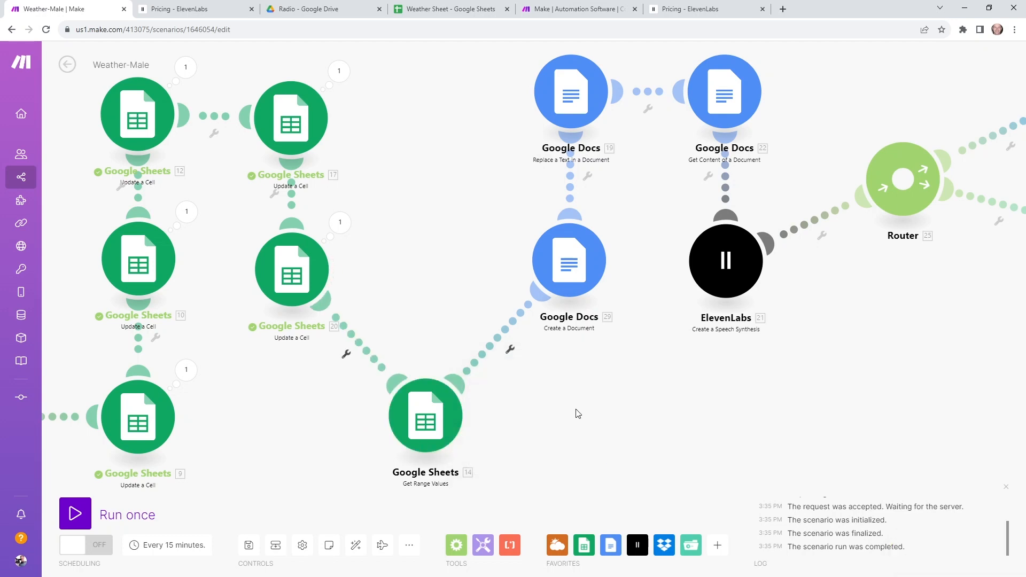
Step: Examine the A1:J1 range in Get Range Values module 14 and compare it with row 1 of the Weather Sheet spreadsheet
scroll(578, 414, up, 3)
drag(551, 437, 637, 344)
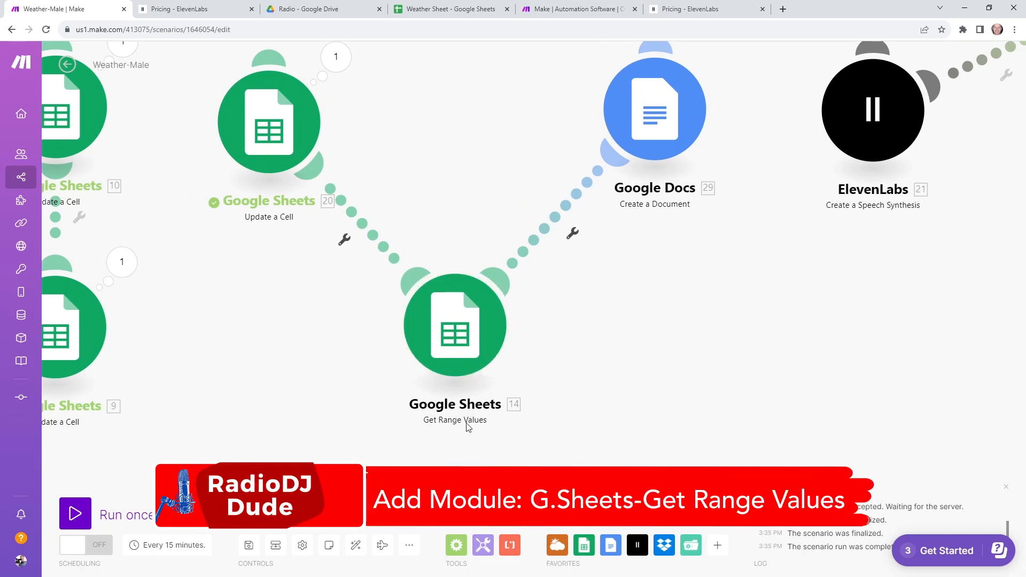
click(483, 332)
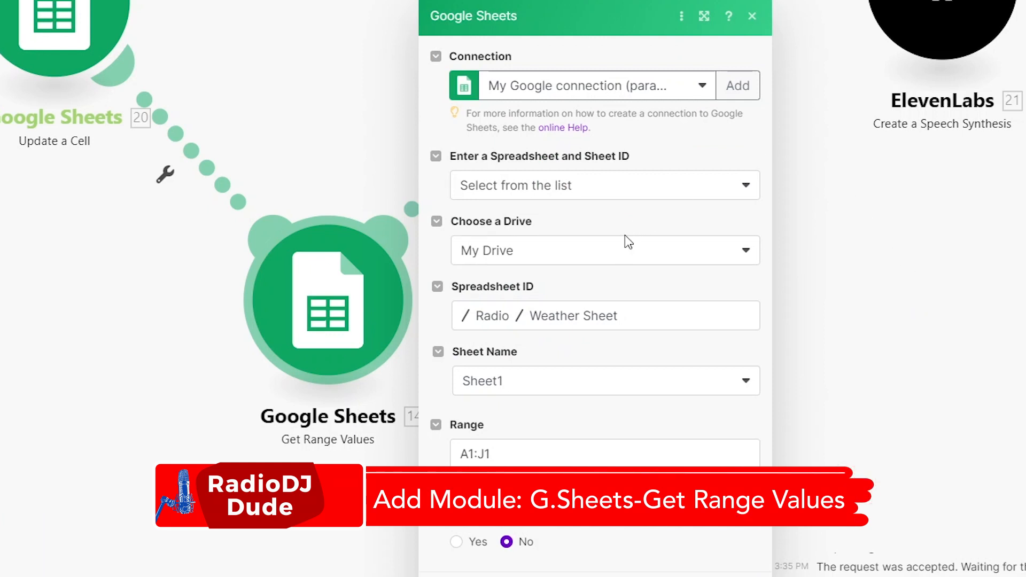
click(504, 456)
click(438, 15)
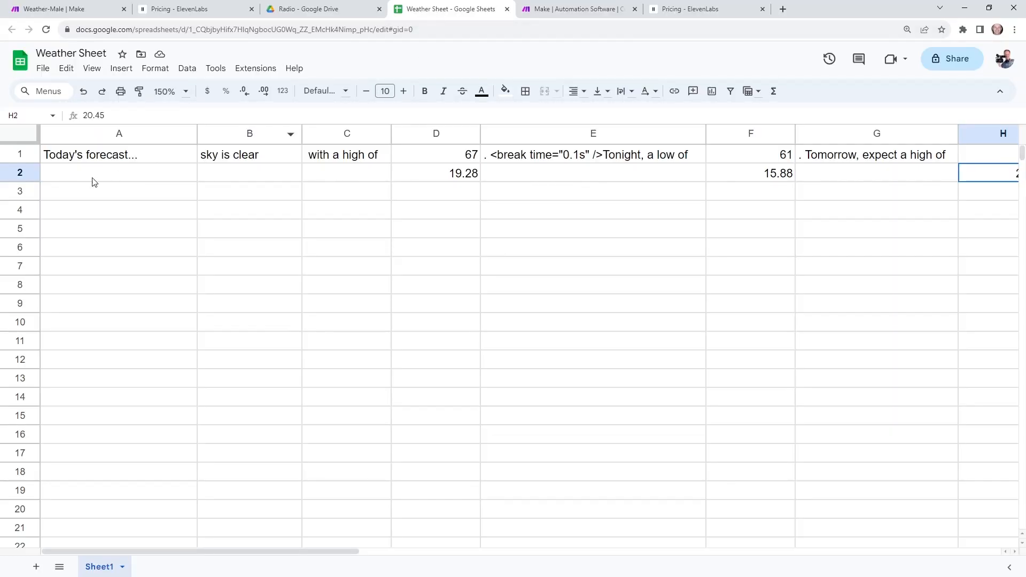
click(32, 156)
drag(156, 551, 364, 550)
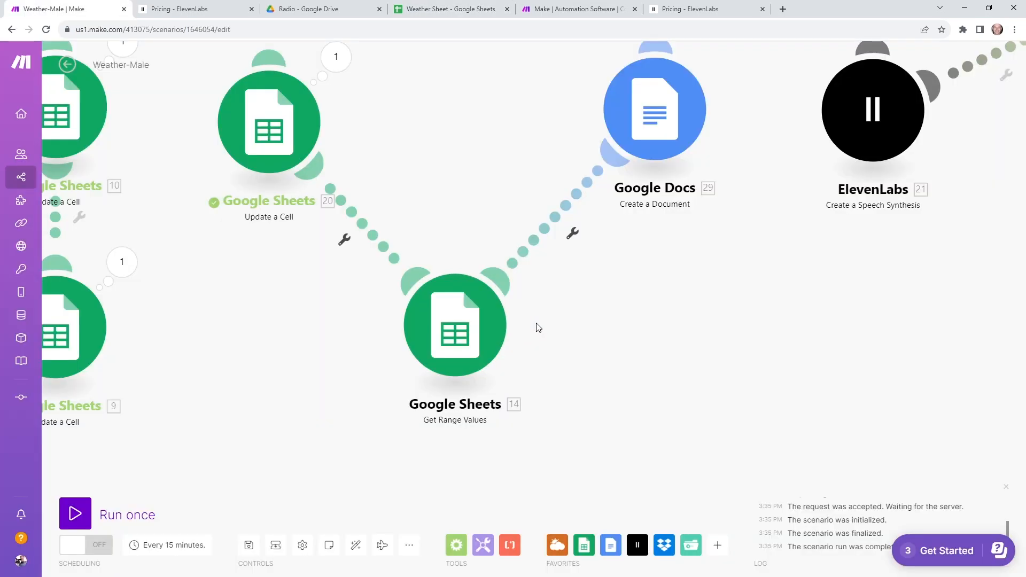
Step: Try adding a Google Docs Create a Document module between Google Sheets module 14 and Google Docs module 29
drag(646, 295, 527, 465)
click(453, 410)
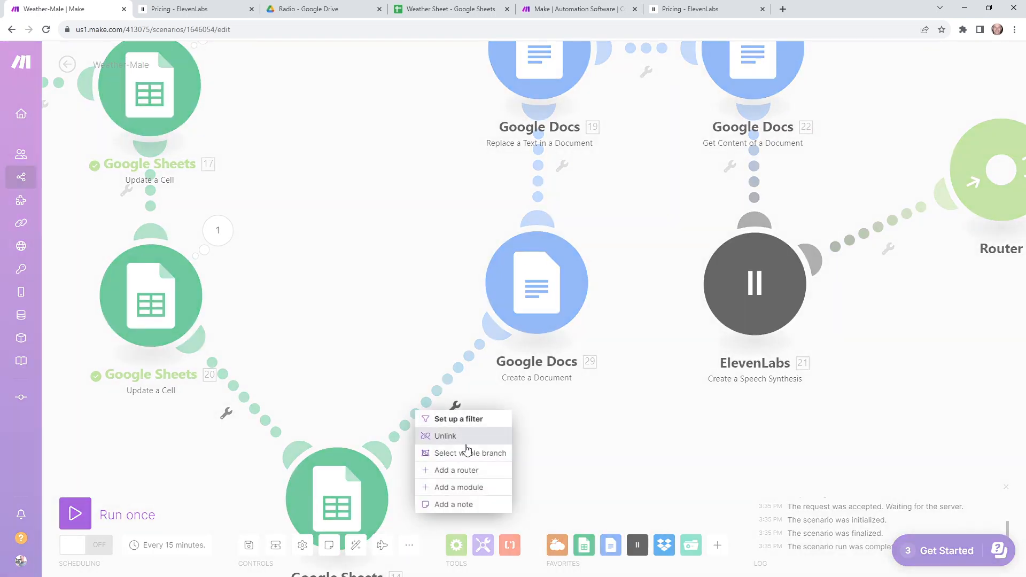
click(473, 483)
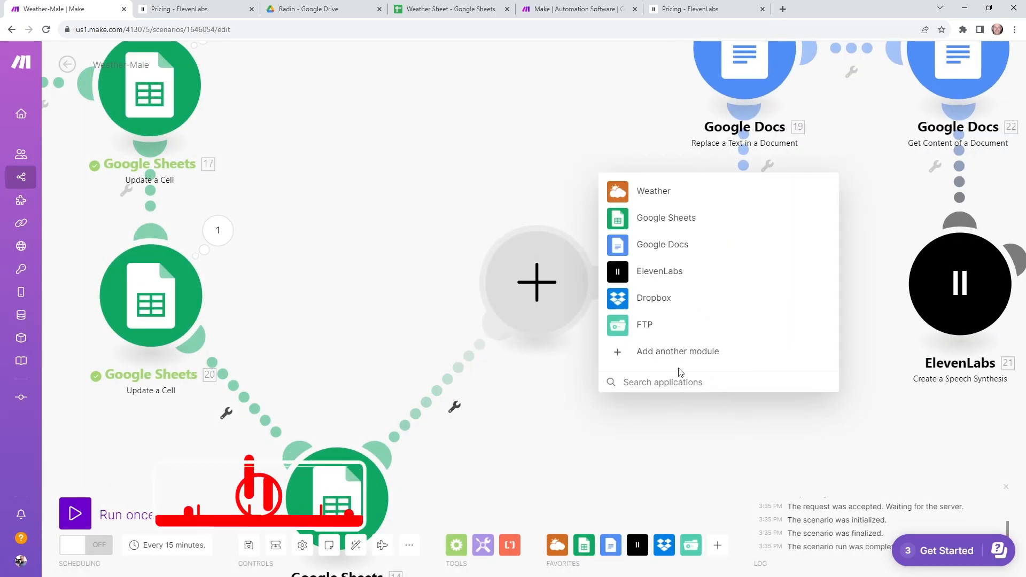
click(668, 245)
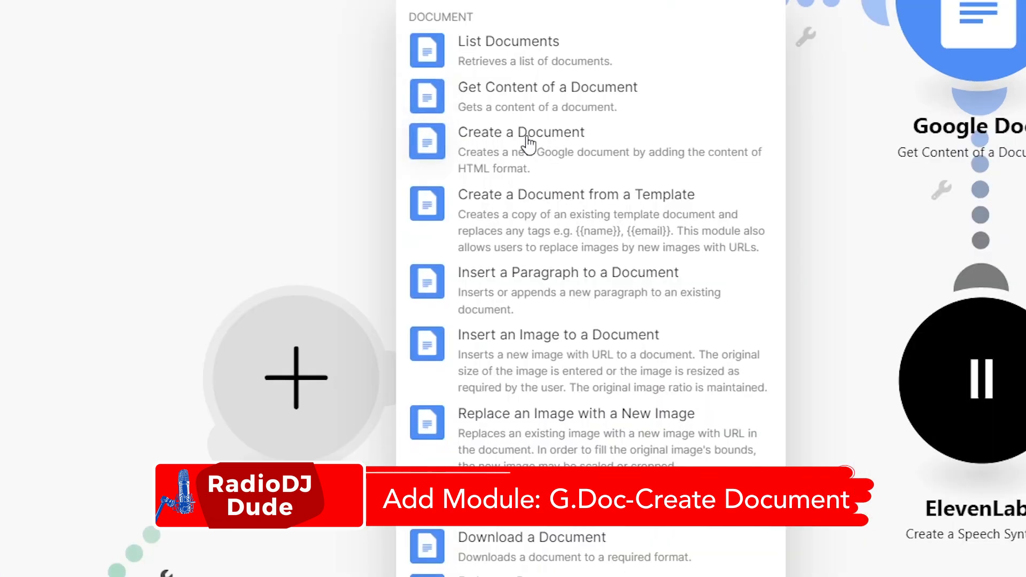
click(528, 143)
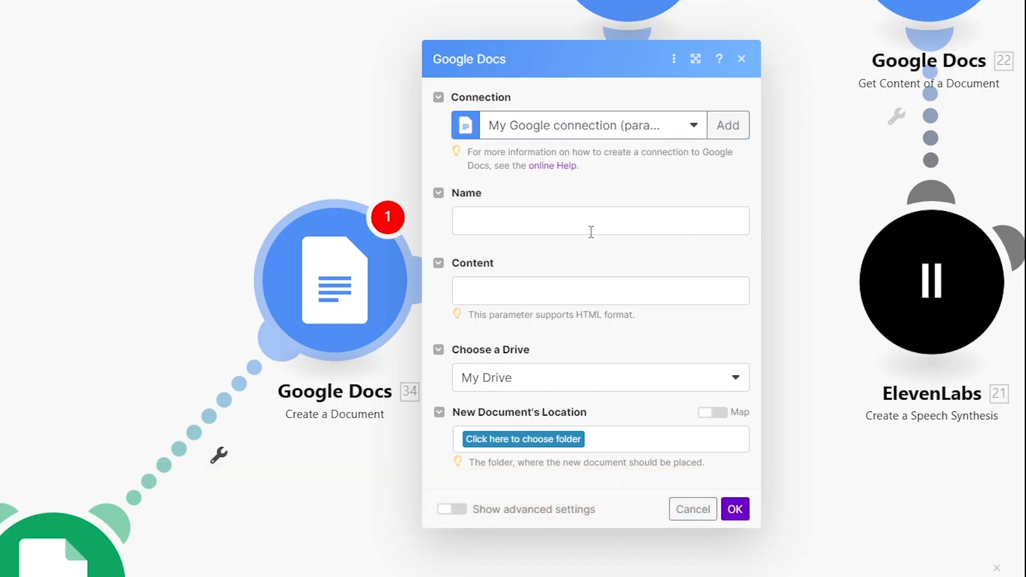
click(694, 509)
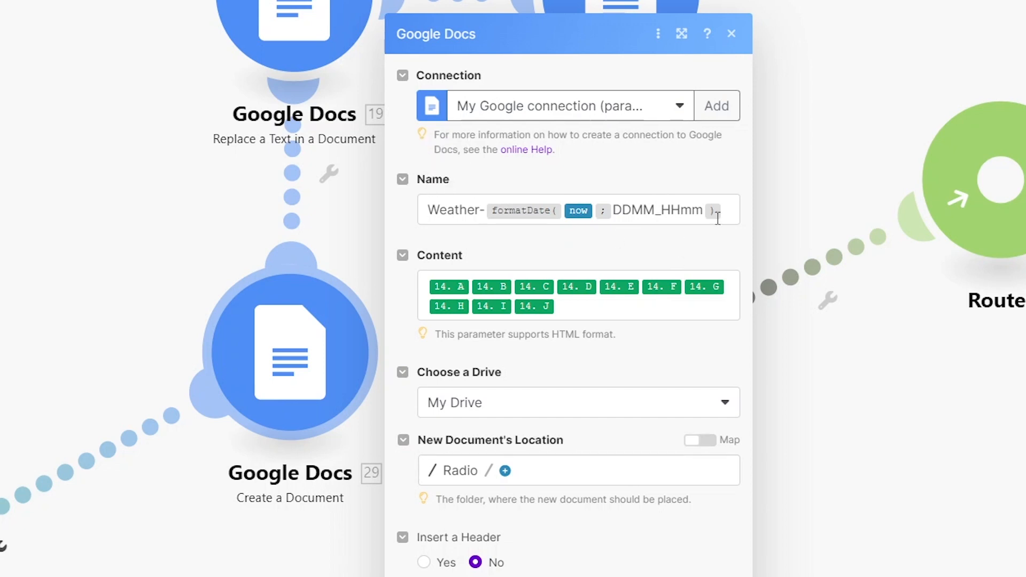
Step: Check the document name formula in Google Docs module 29 and clear its Content field for new mappings
drag(637, 207, 474, 213)
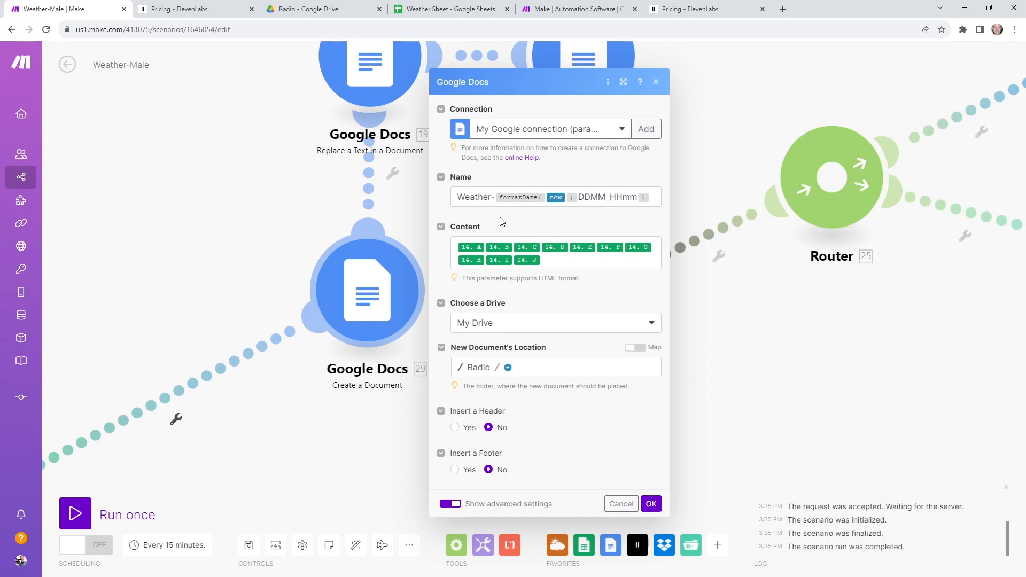
click(455, 238)
key(BackSpace)
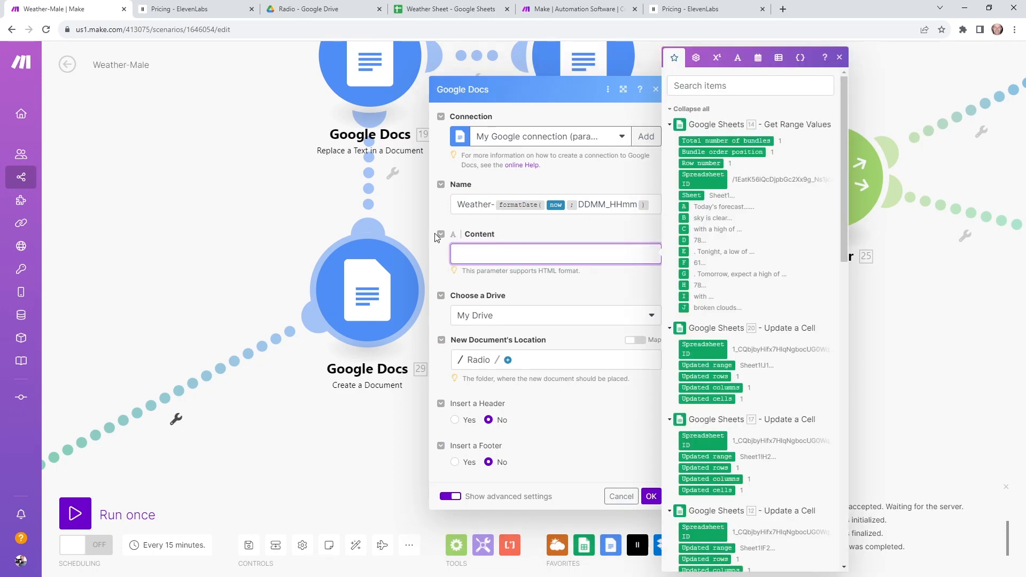
click(523, 234)
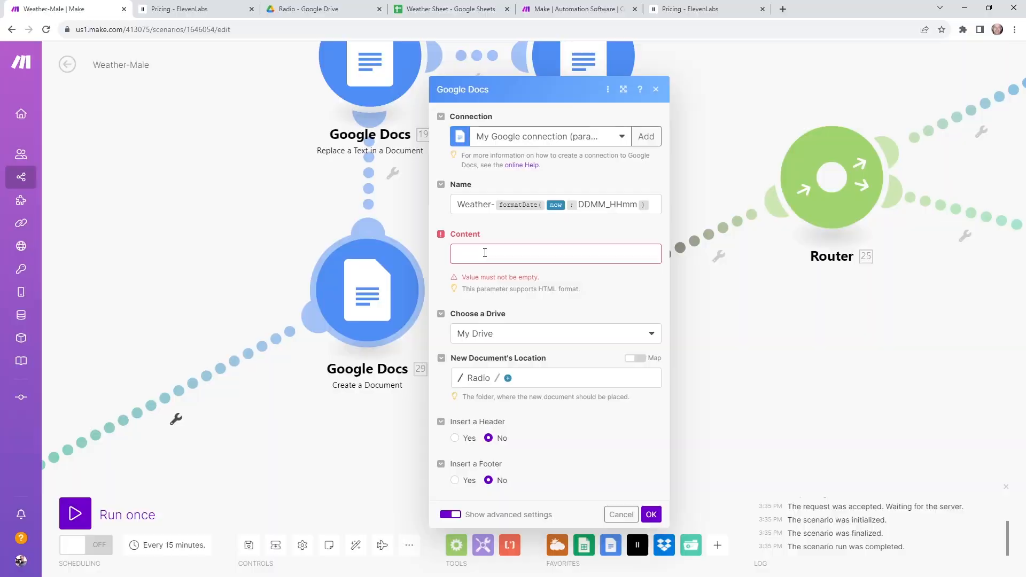
click(485, 252)
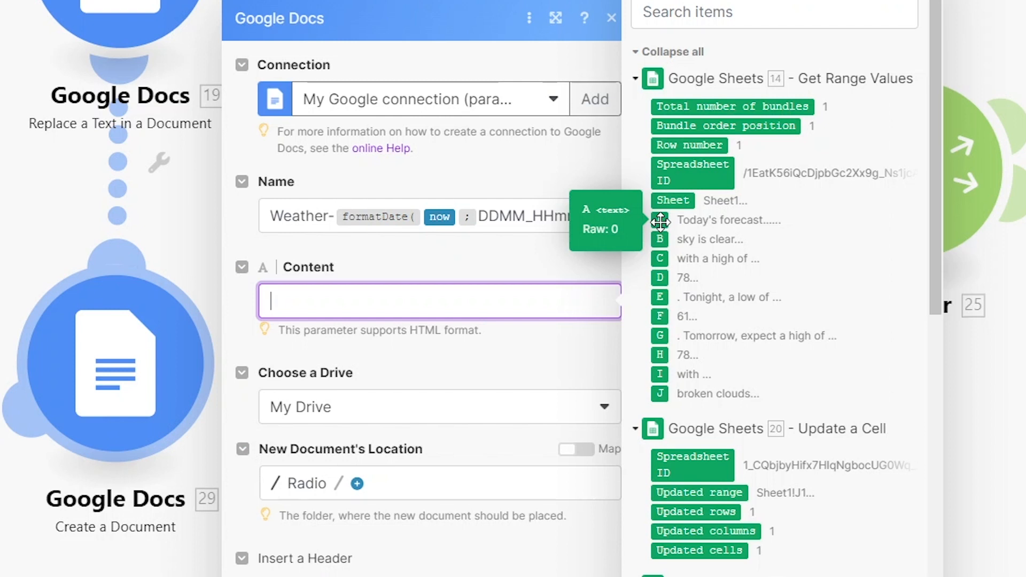
Step: Fill the Content of Google Docs module 29 with columns A through J from Get Range Values module 14, in order
drag(661, 220, 285, 313)
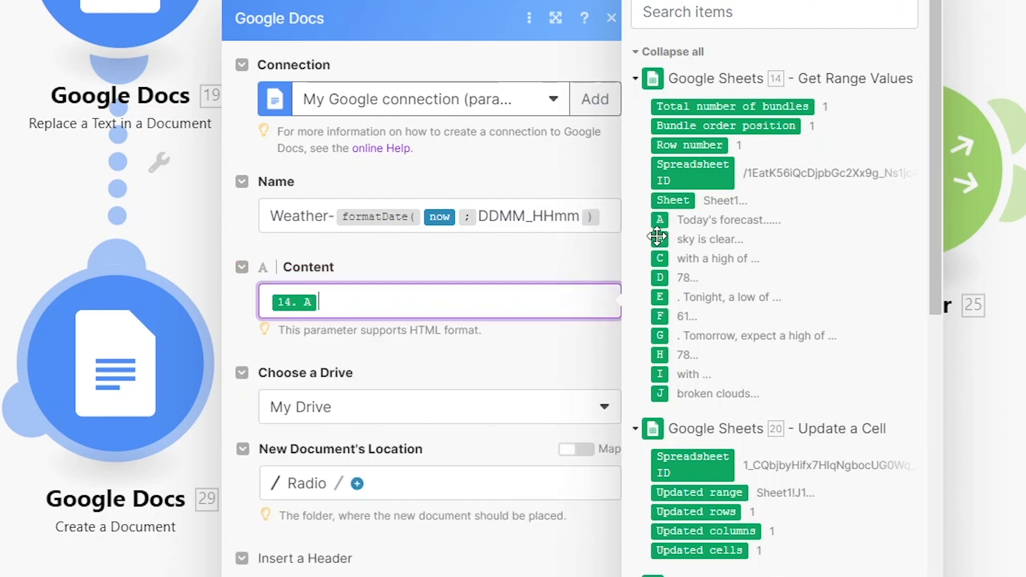
drag(659, 236, 358, 309)
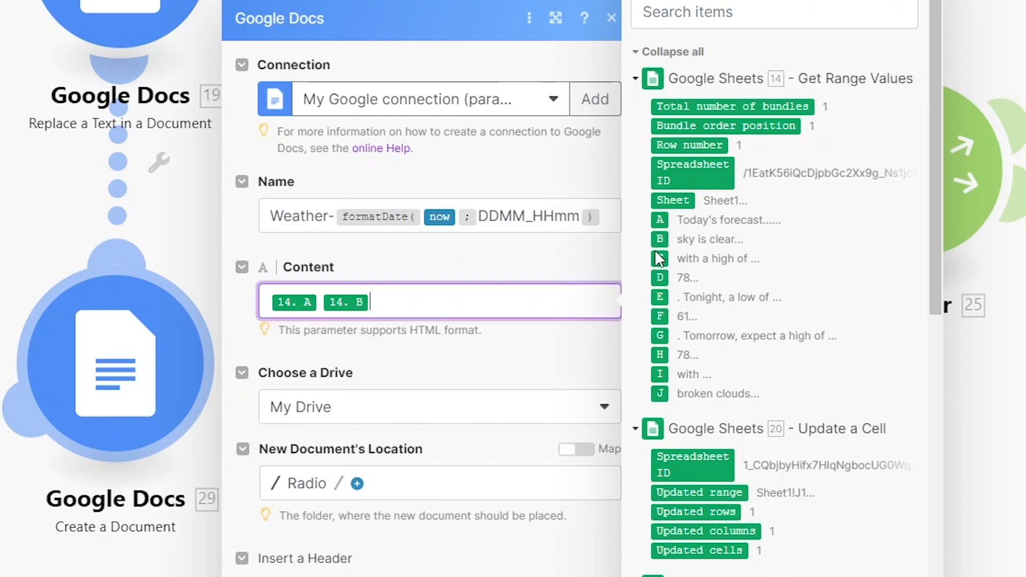
drag(659, 258, 405, 302)
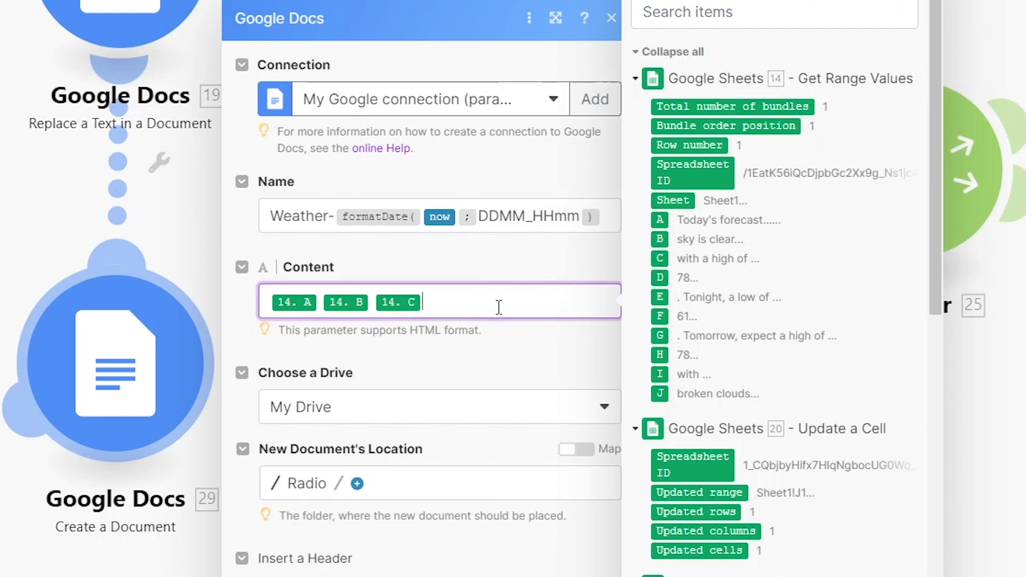
drag(662, 278, 466, 303)
drag(661, 297, 573, 315)
drag(661, 316, 569, 320)
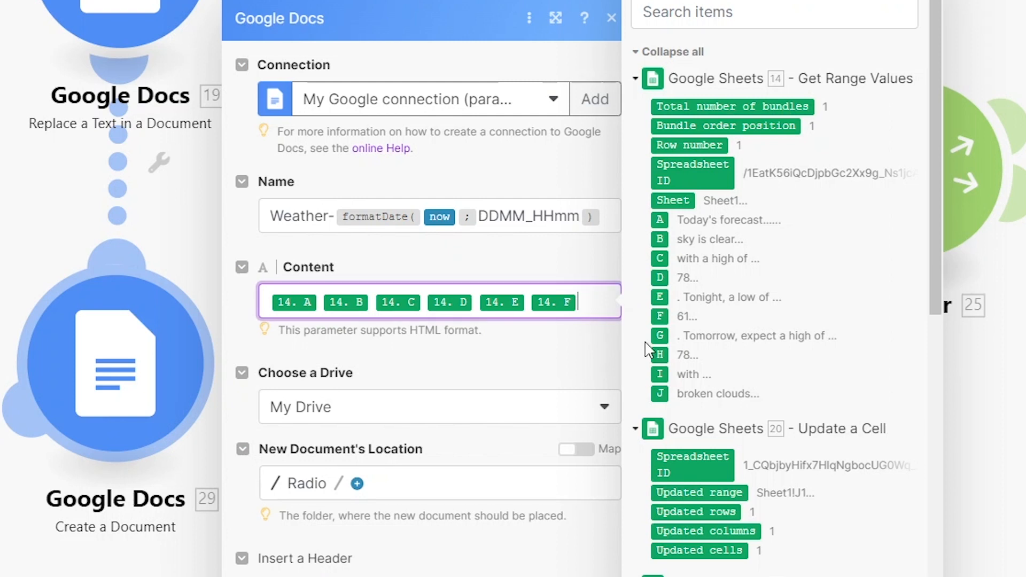
drag(660, 335, 603, 322)
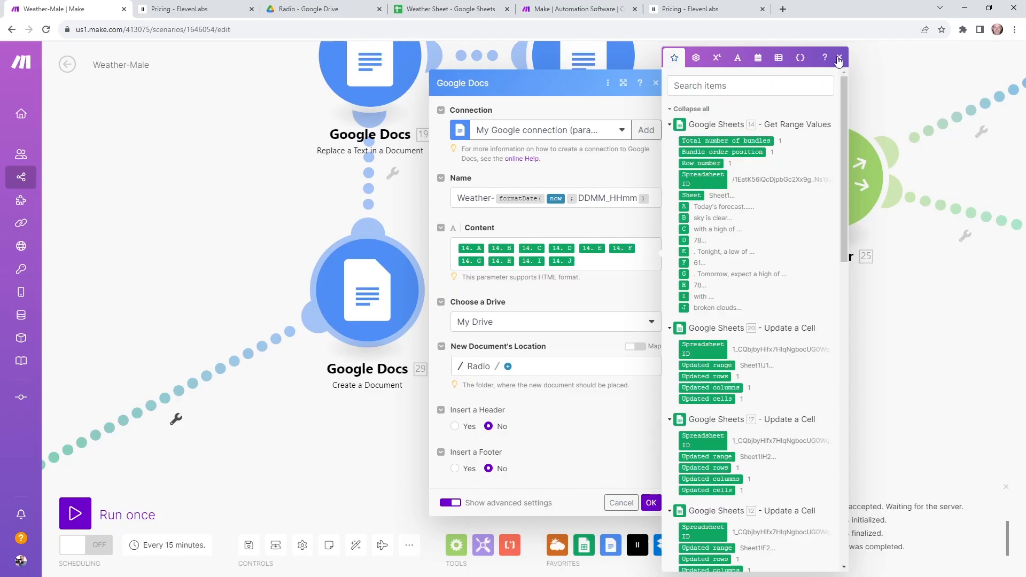
click(839, 59)
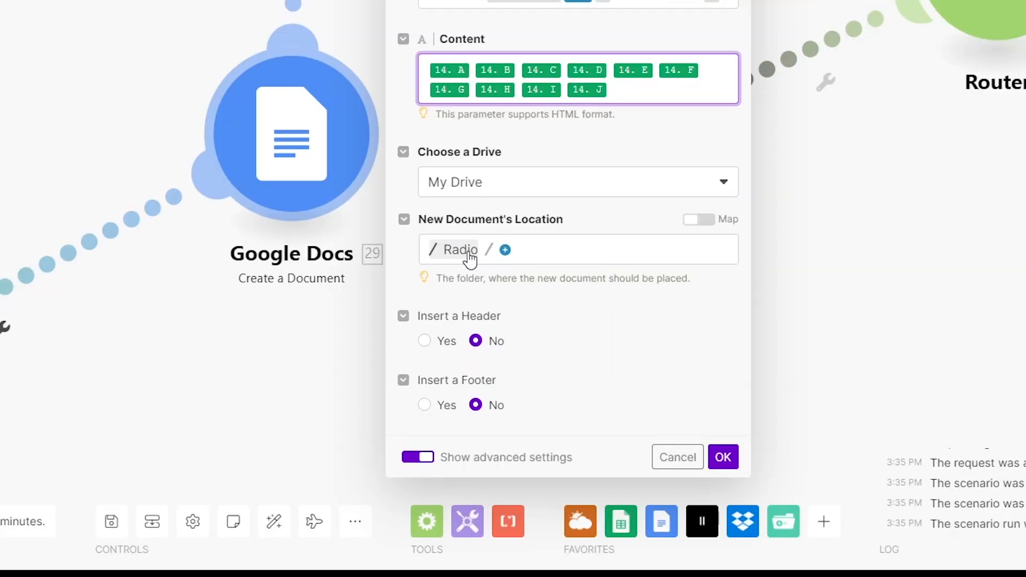
Step: Try picking the Radio folder as the new document's location in Google Docs module 29 and discard the settings
click(461, 250)
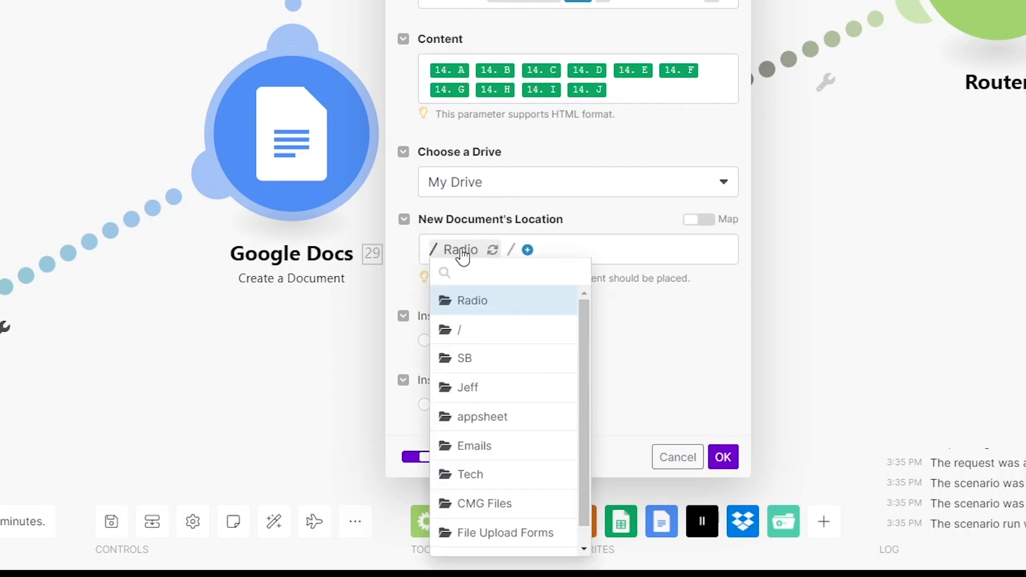
click(490, 303)
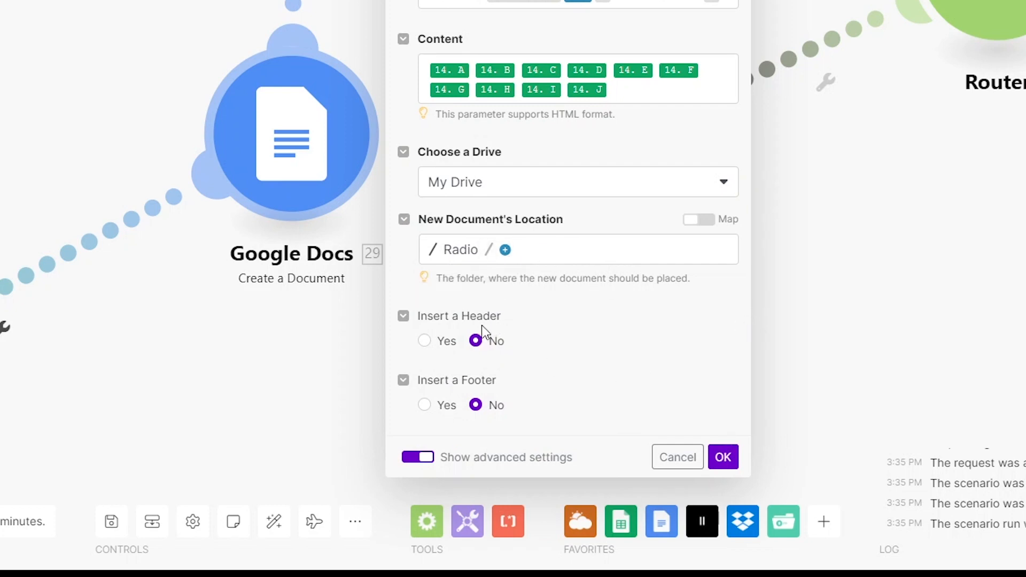
click(682, 463)
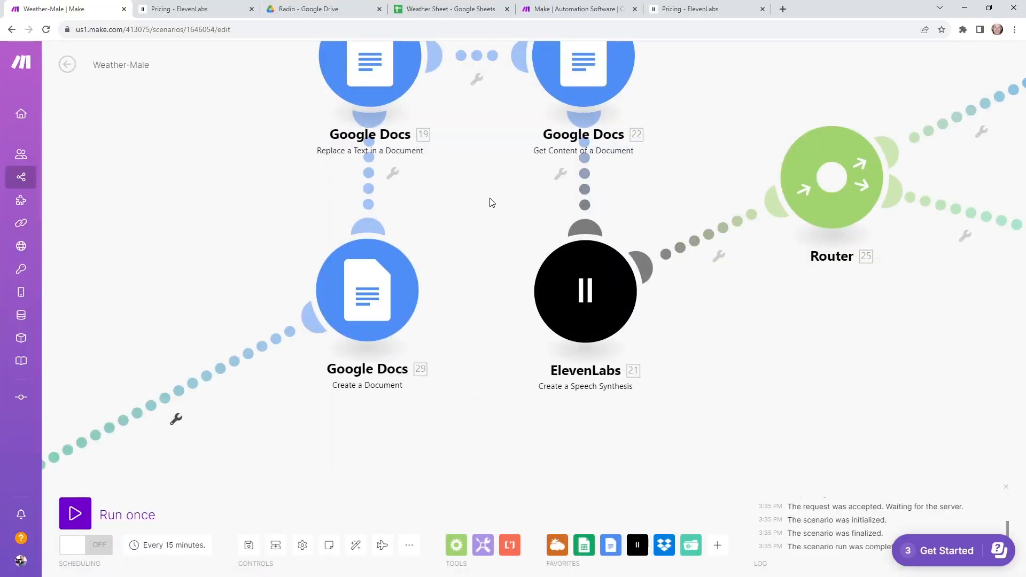
Step: Look at the settings of the Replace a Text in a Document module 19 and close them
drag(486, 201, 504, 298)
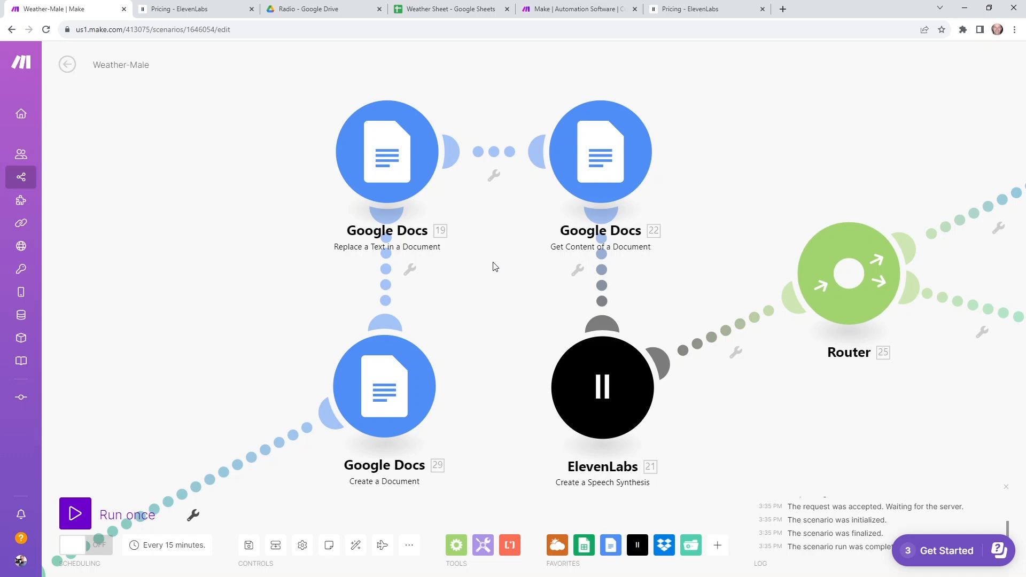
click(416, 160)
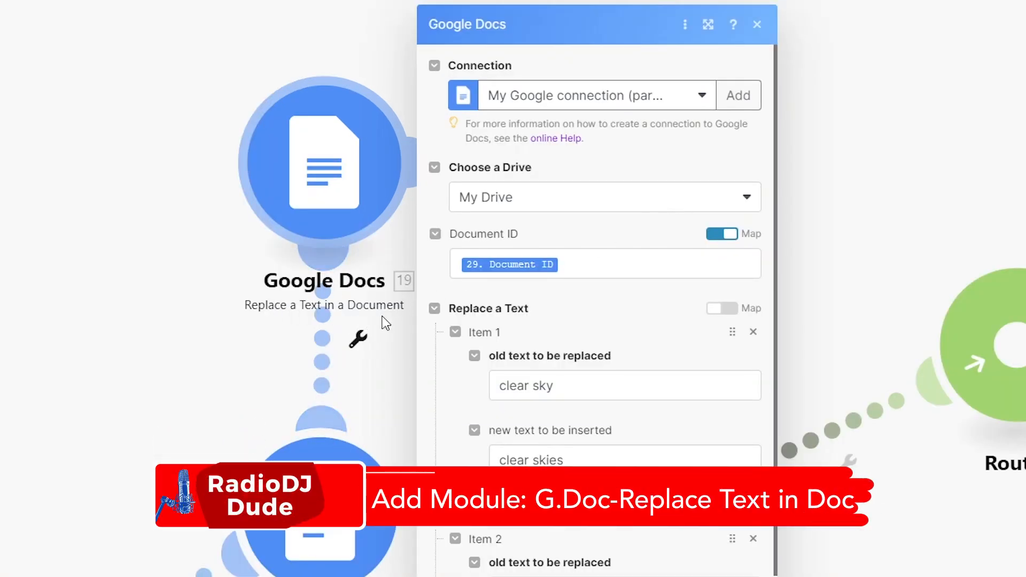
click(757, 25)
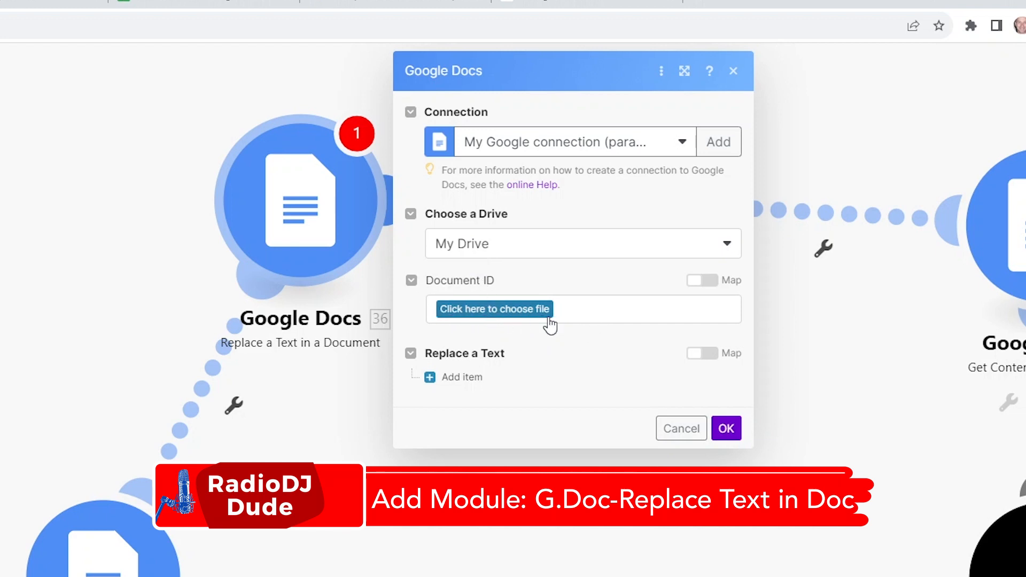
Step: Try mapping the Replace a Text module's Document ID to the Document ID from Google Docs module 29, removing the duplicate mapping
click(709, 283)
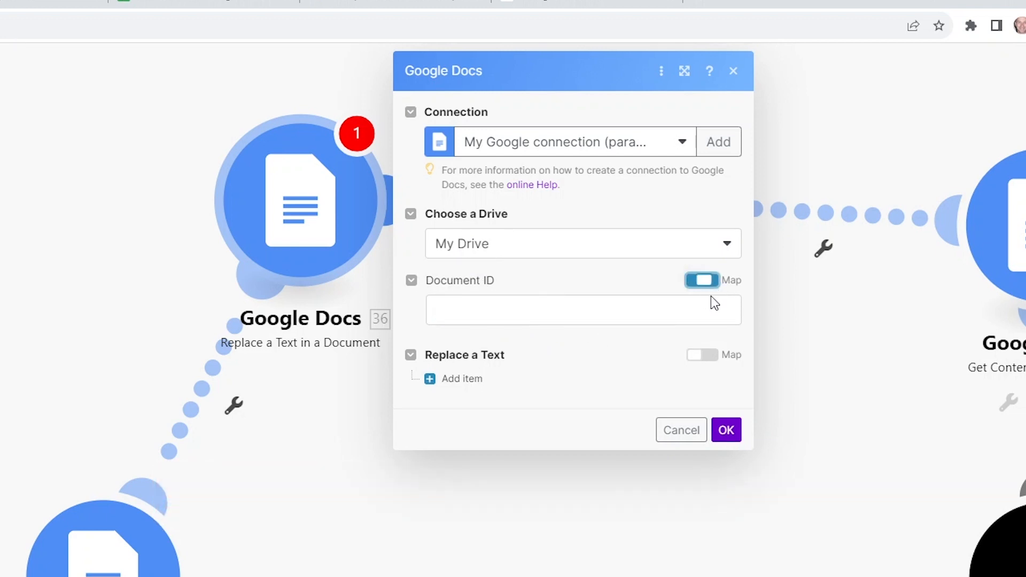
click(597, 310)
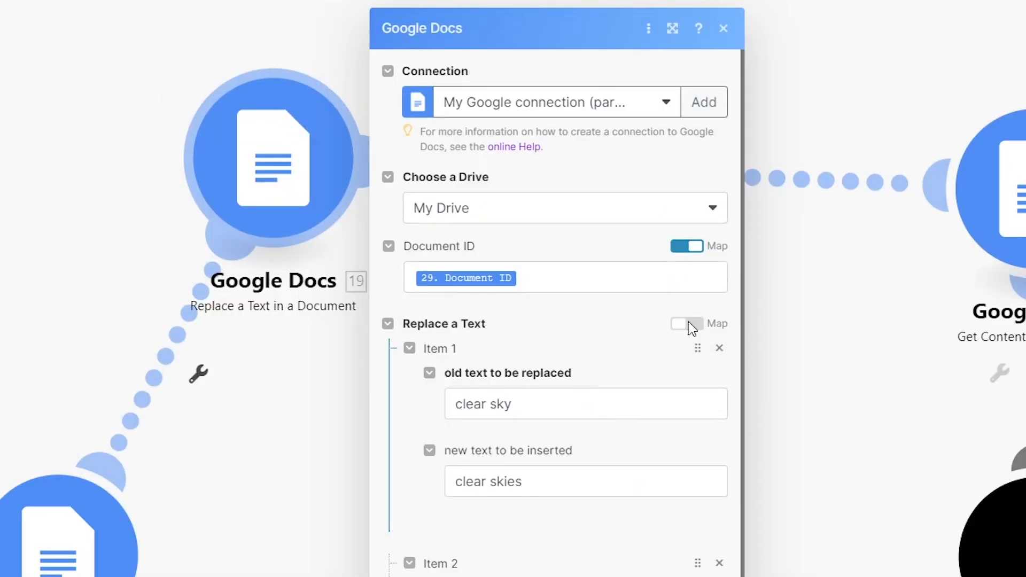
click(685, 271)
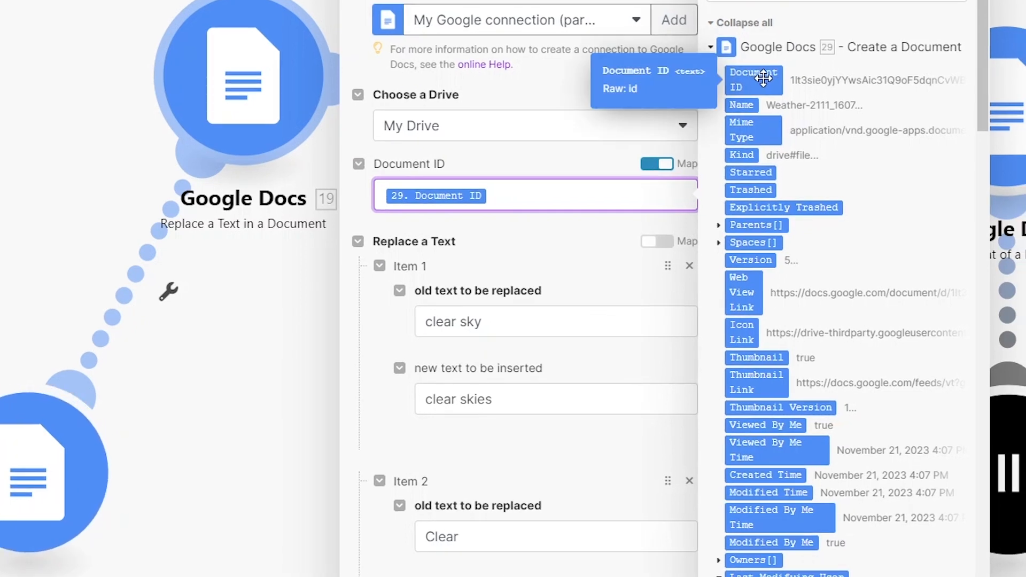
drag(764, 78, 612, 196)
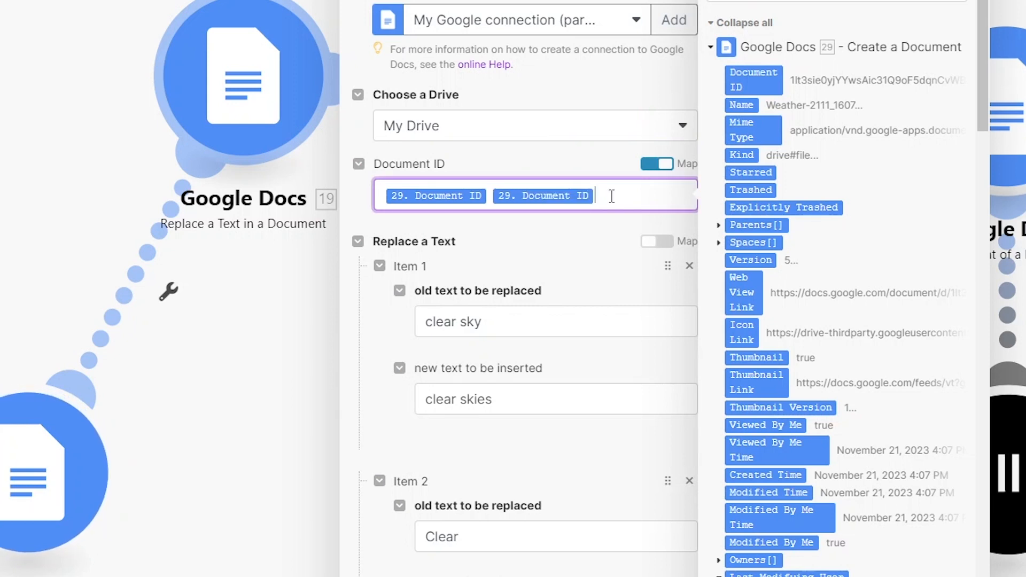
key(BackSpace)
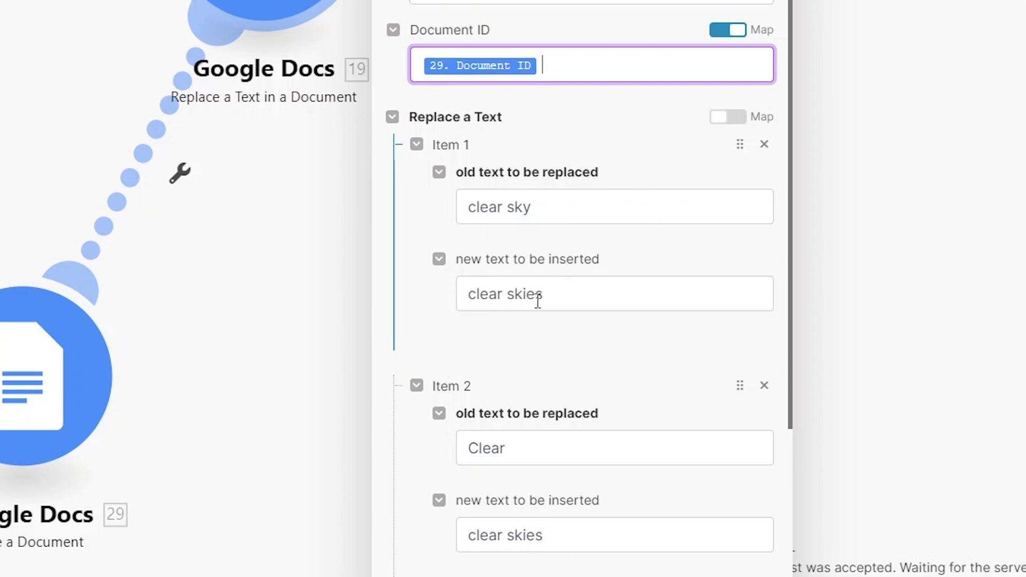
Step: Examine the old and new text pairs of the replacement items in Google Docs module 19 and close without saving
click(568, 210)
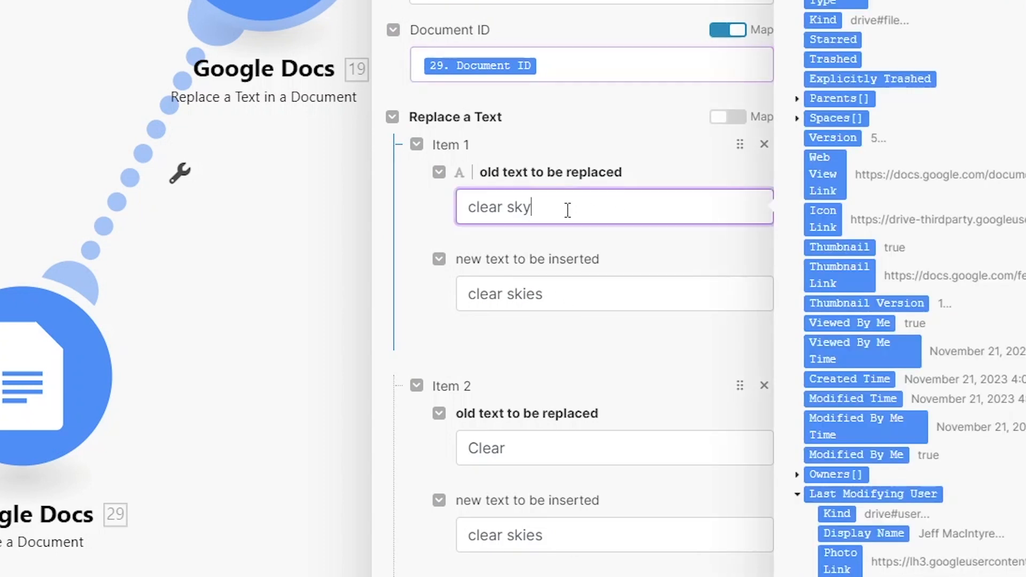
click(608, 302)
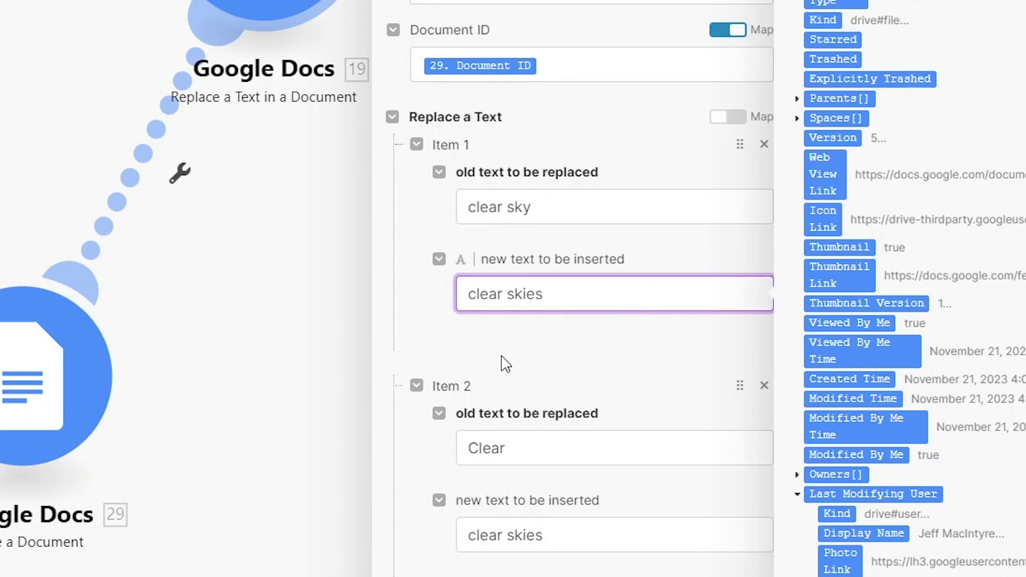
scroll(539, 343, down, 5)
click(562, 87)
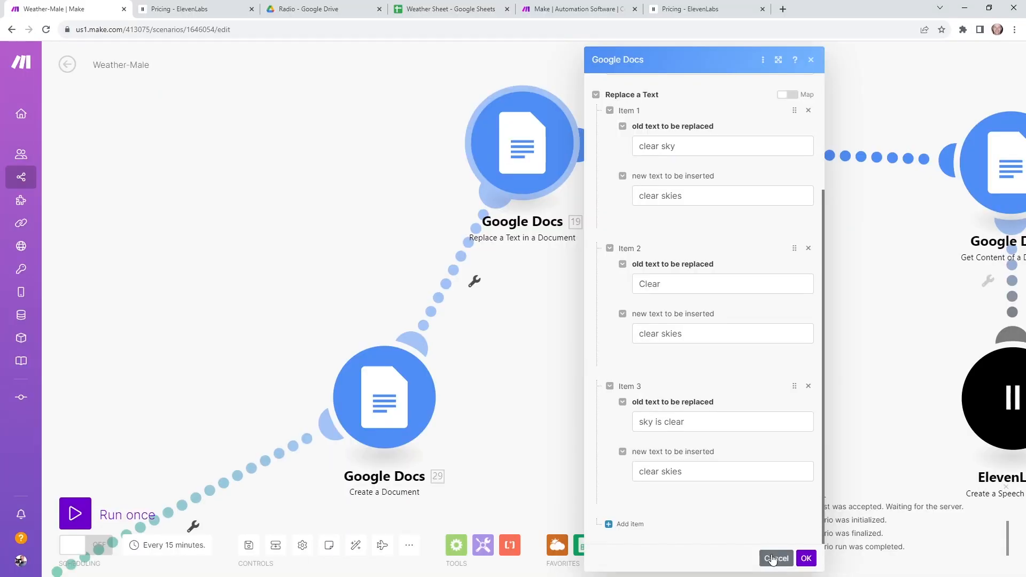
click(772, 559)
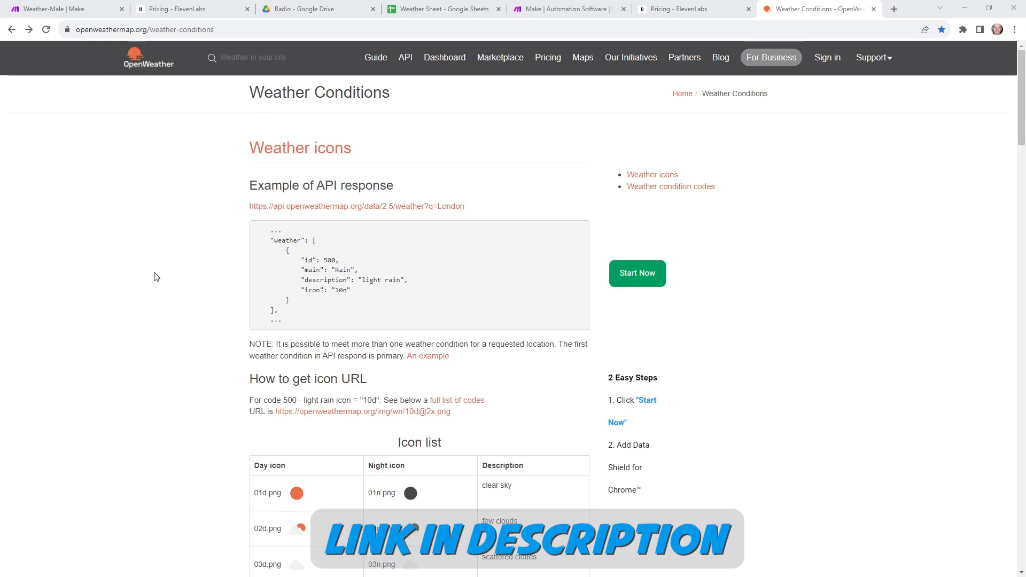
Step: Review the condition descriptions in the thunderstorm, drizzle and rain groups on OpenWeather's Weather Conditions page
scroll(156, 277, down, 5)
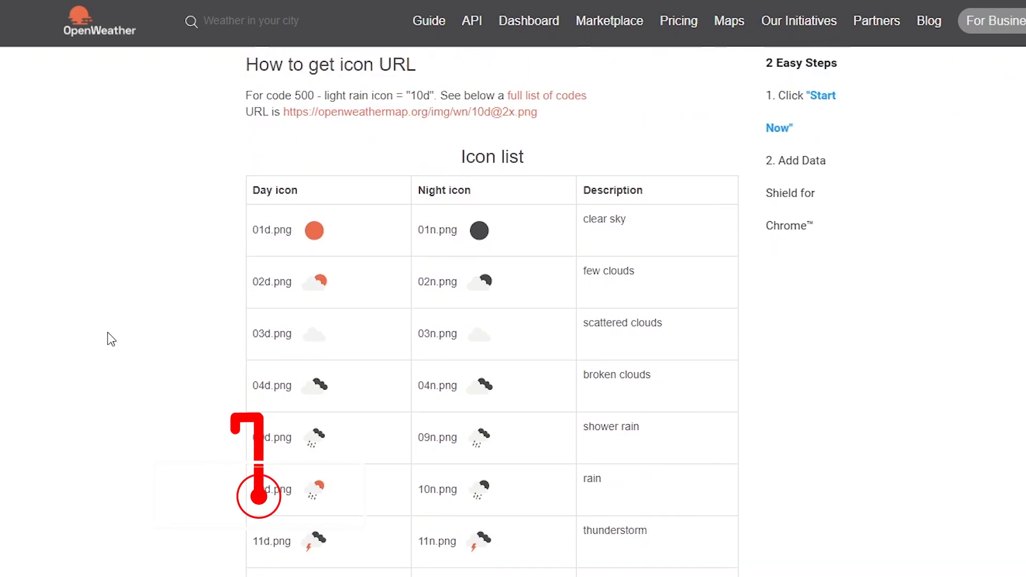
scroll(108, 332, down, 13)
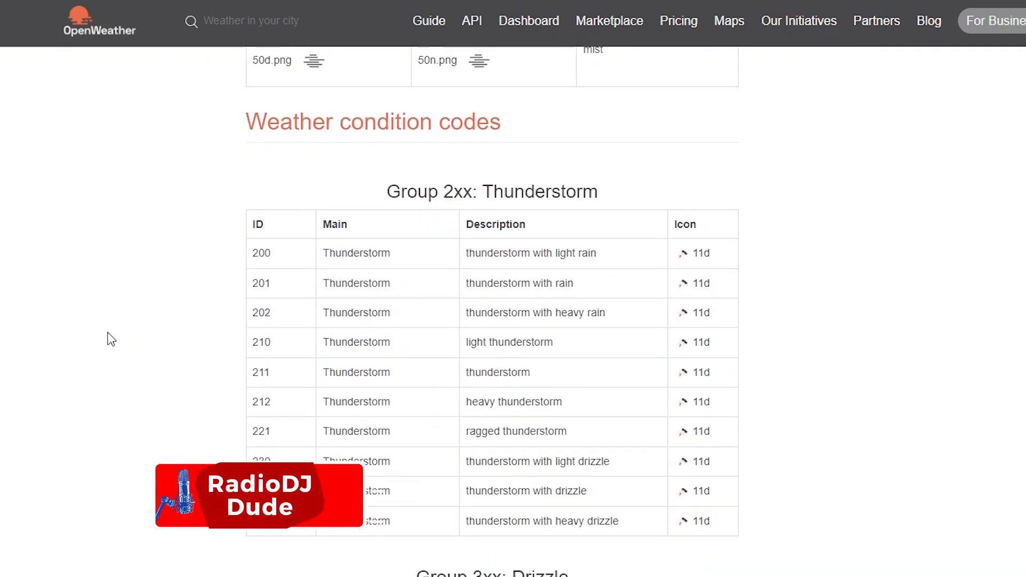
scroll(108, 332, up, 2)
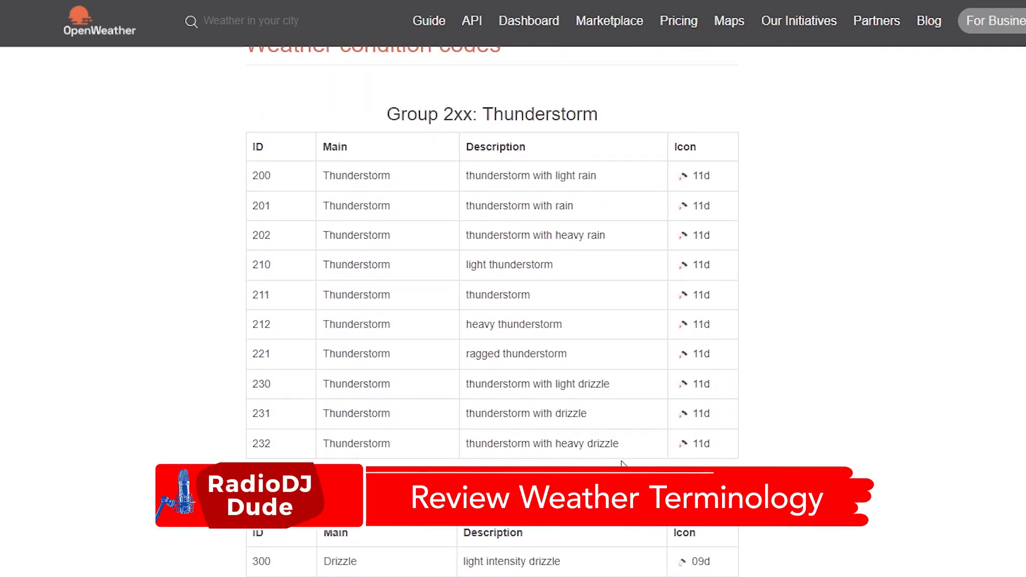
double_click(468, 148)
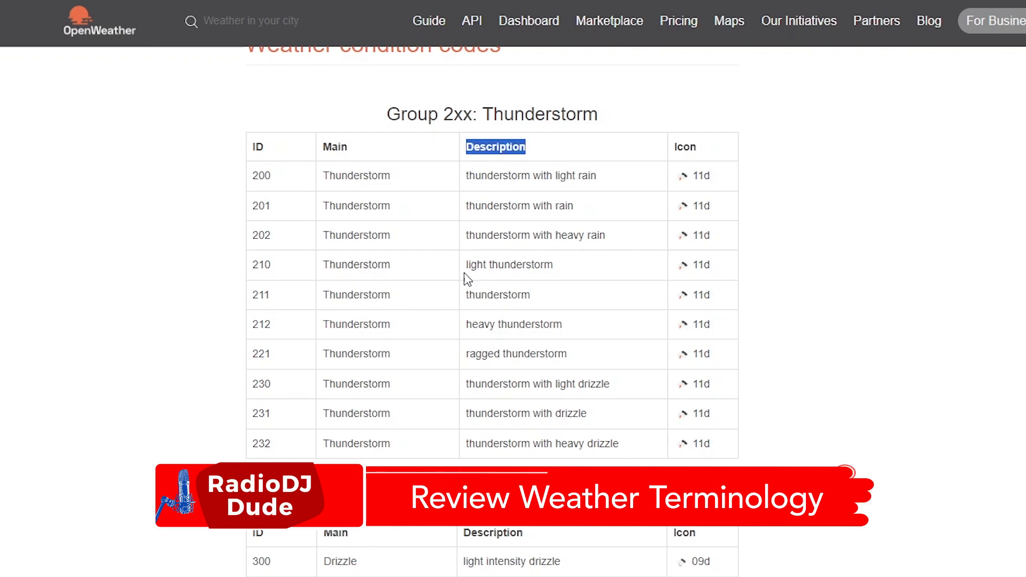
drag(469, 327, 572, 356)
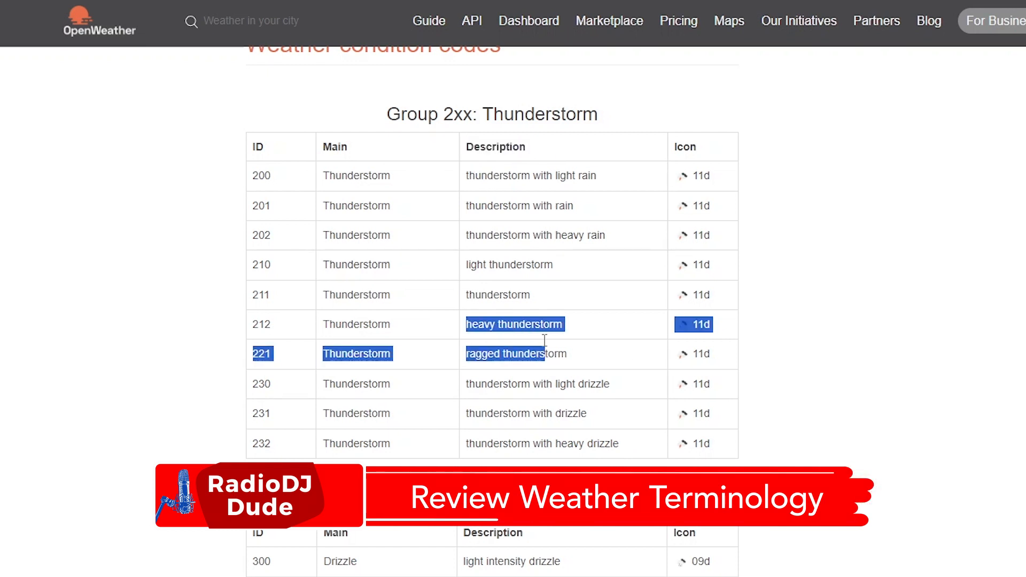
click(591, 428)
scroll(599, 455, down, 6)
scroll(600, 454, down, 10)
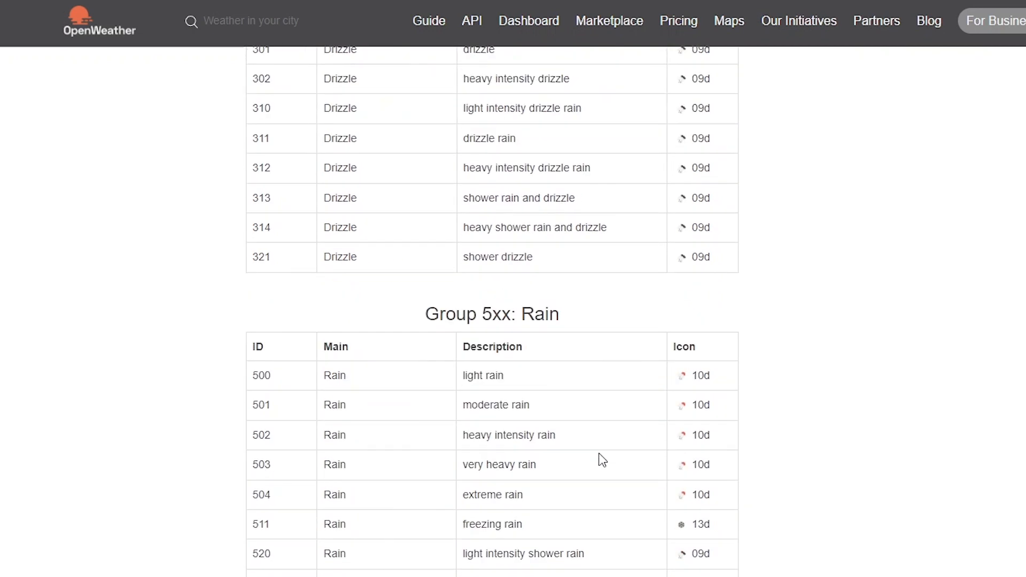
scroll(603, 459, down, 15)
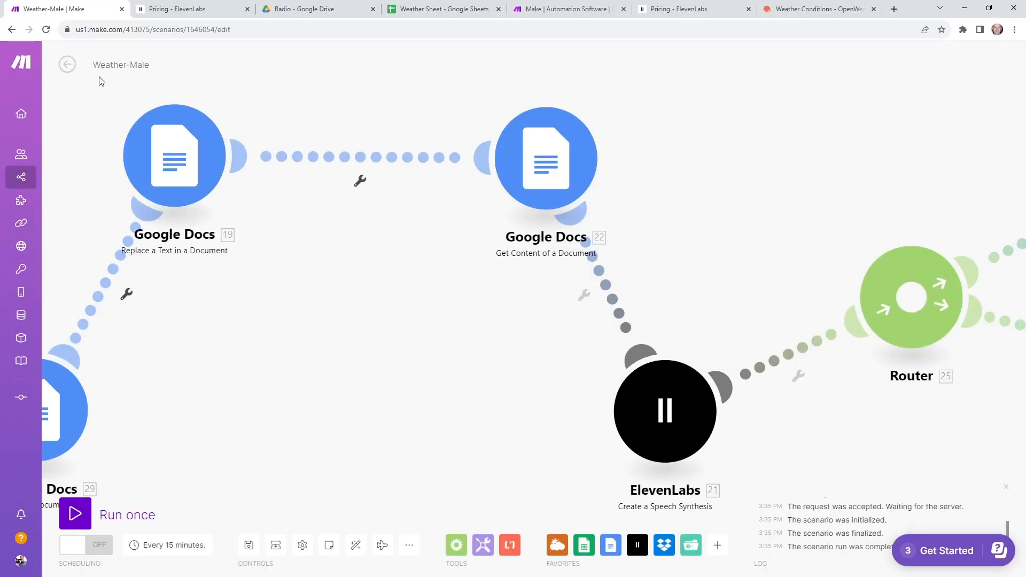
Step: In the Make scenario, unlink Google Docs module 19 from the Get Content of a Document module 22
click(361, 182)
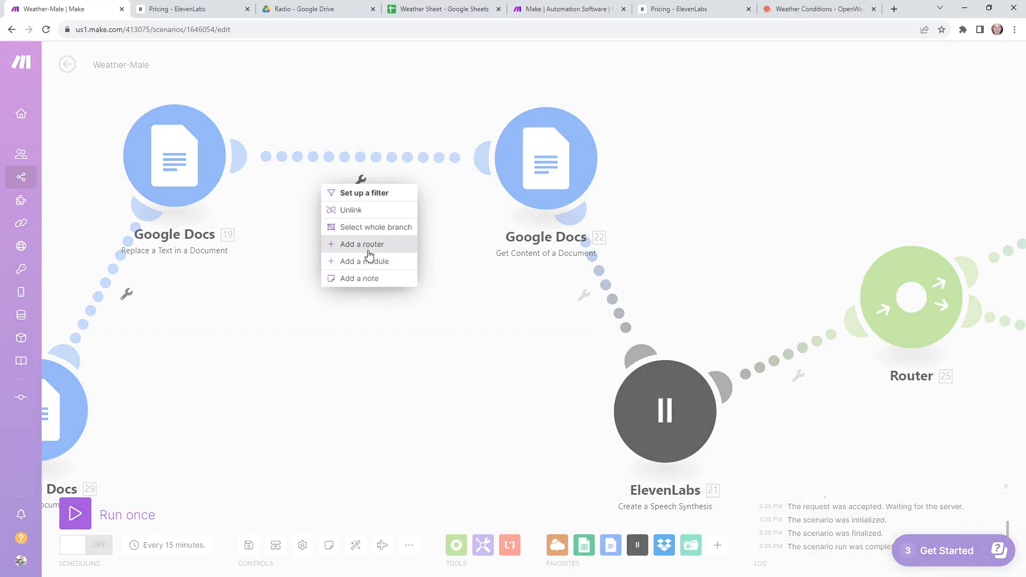
click(362, 214)
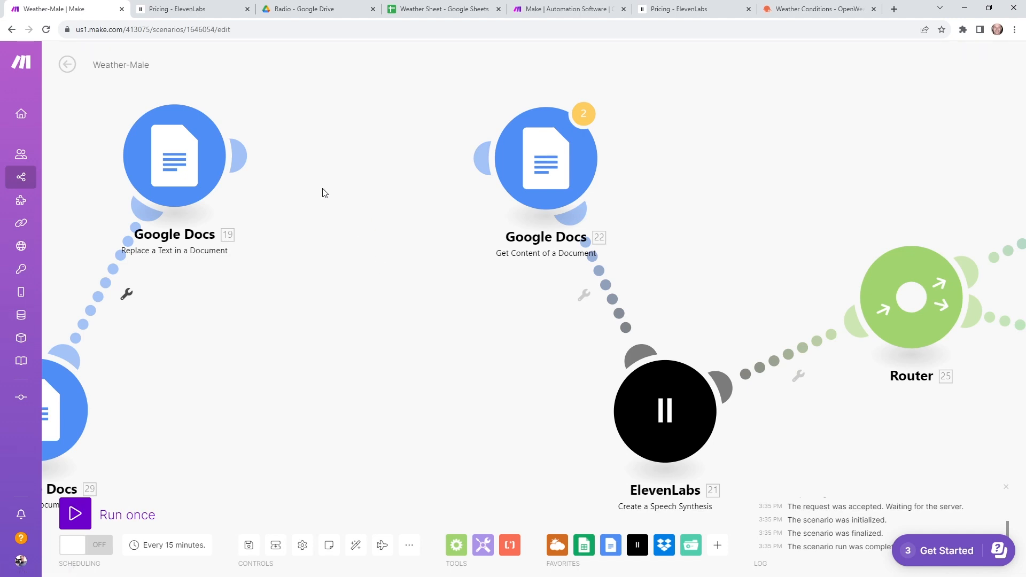
scroll(641, 286, down, 5)
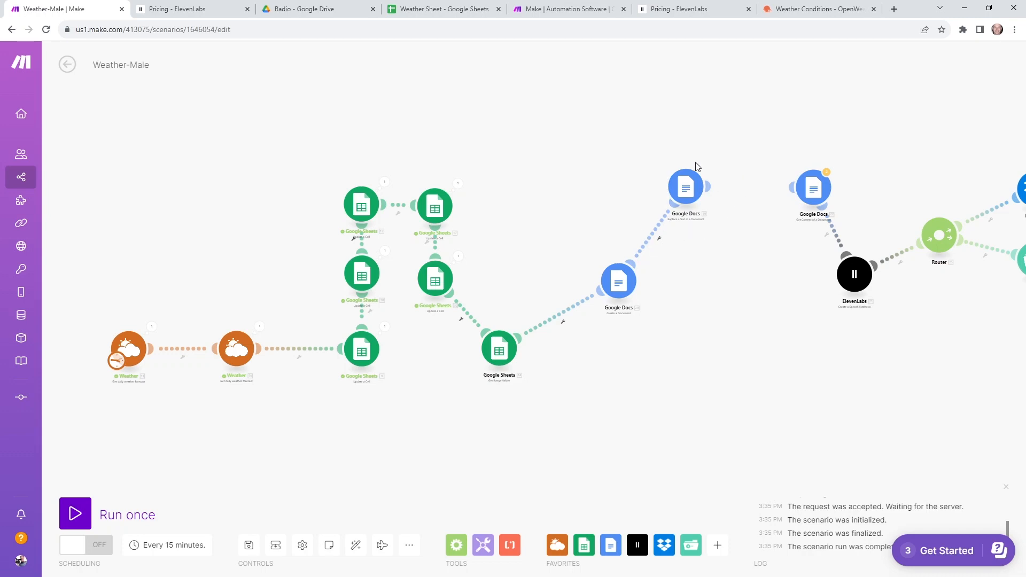
Step: Run the scenario once, refresh the Radio folder in Google Drive and open the generated document Weather-2411_1546
click(75, 513)
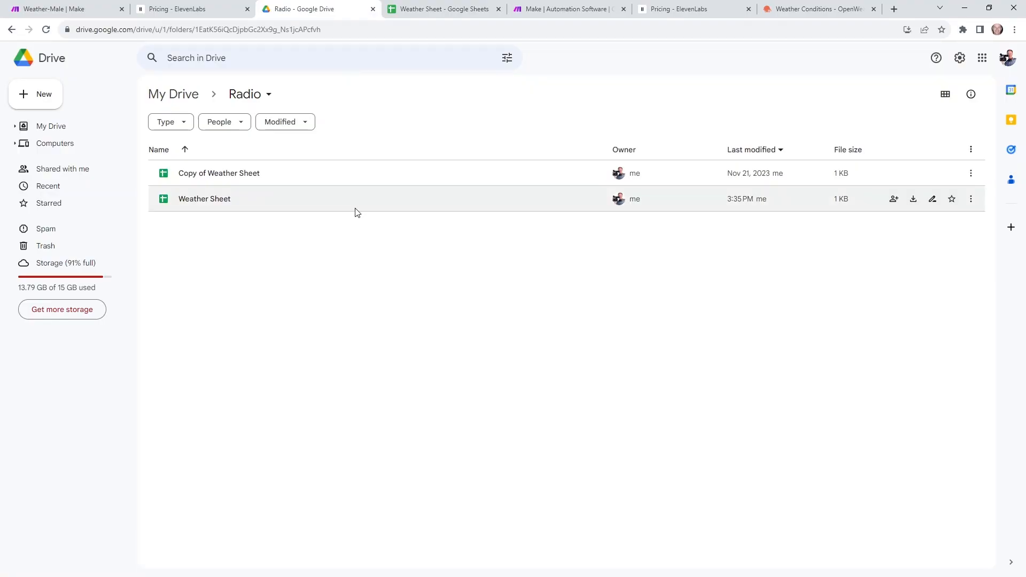
click(46, 30)
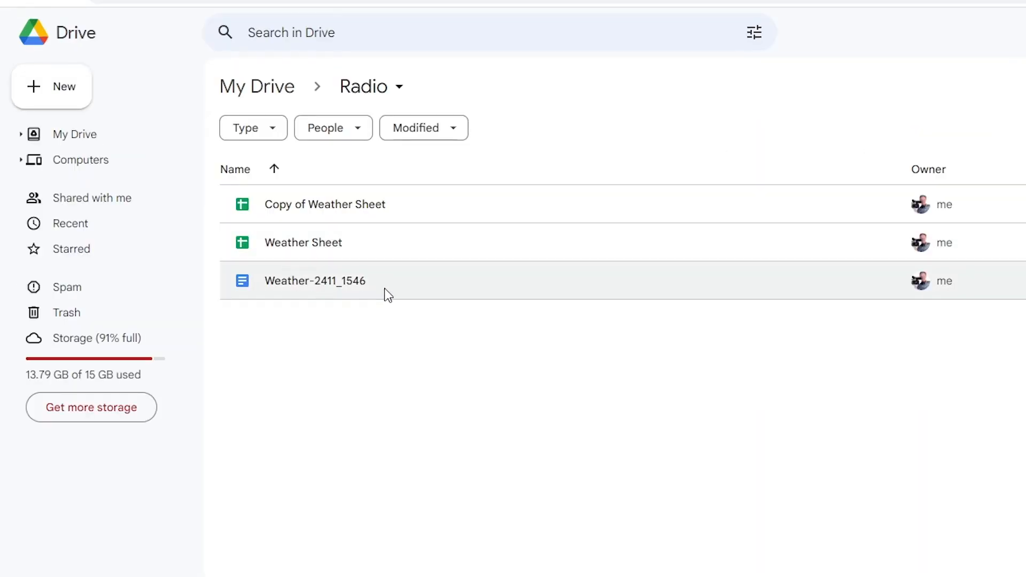
double_click(394, 296)
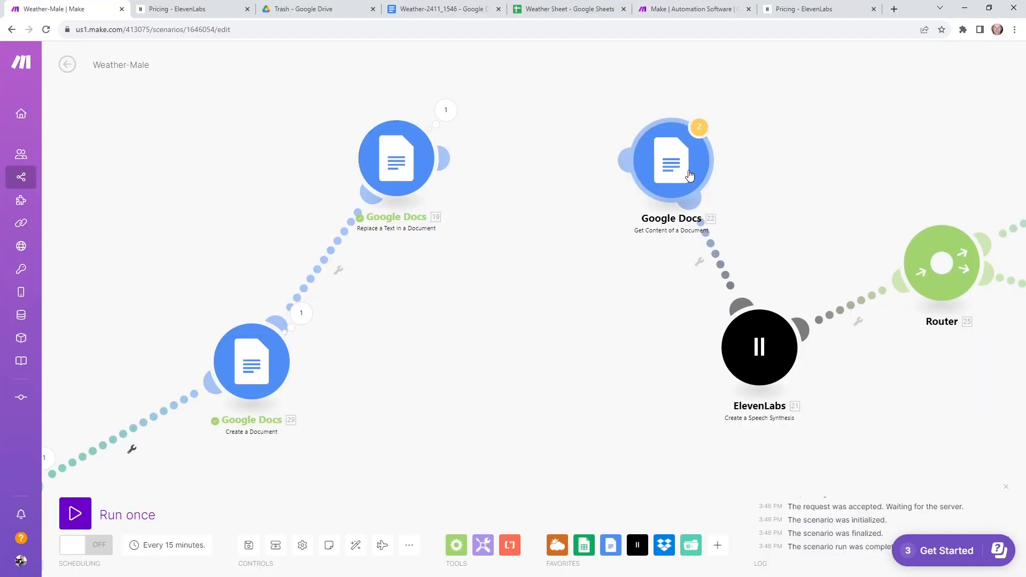
Step: In the Make scenario, reconnect Google Docs module 19 to the Get Content of a Document module 22
click(669, 160)
click(852, 204)
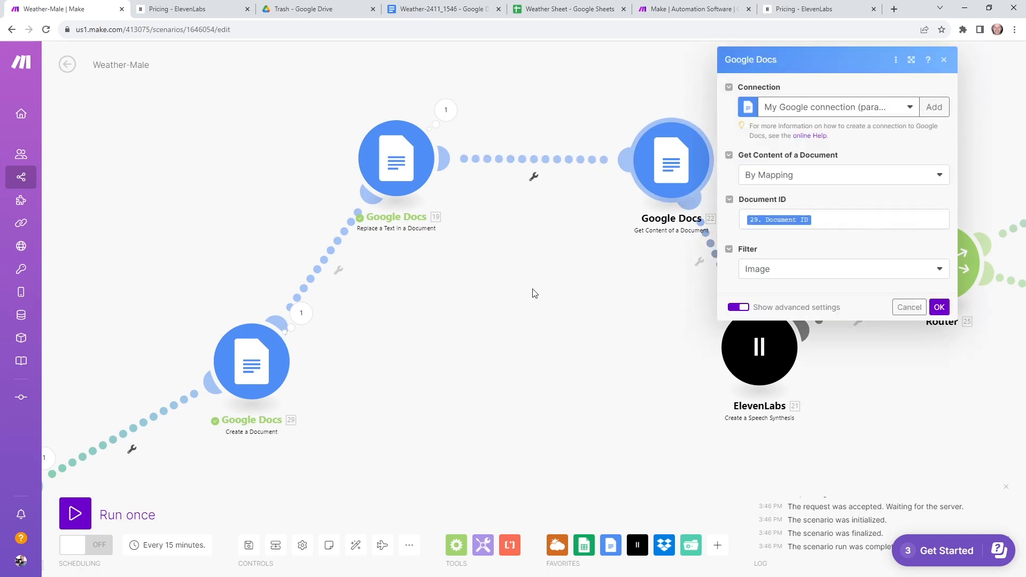
key(Escape)
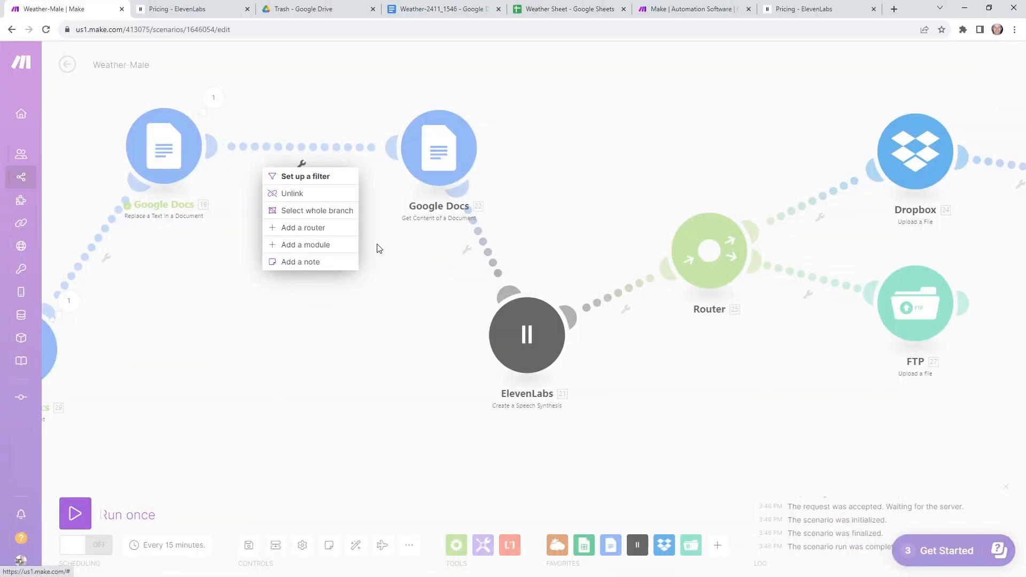
click(378, 247)
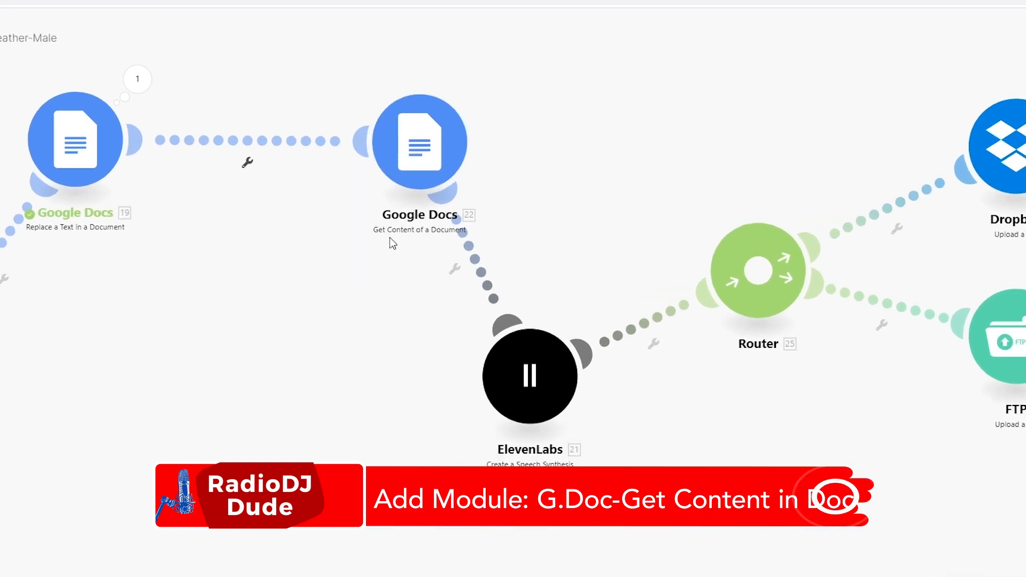
Step: In Get Content of a Document module 22, choose By Mapping and map the Document ID from Create a Document module 29
click(436, 140)
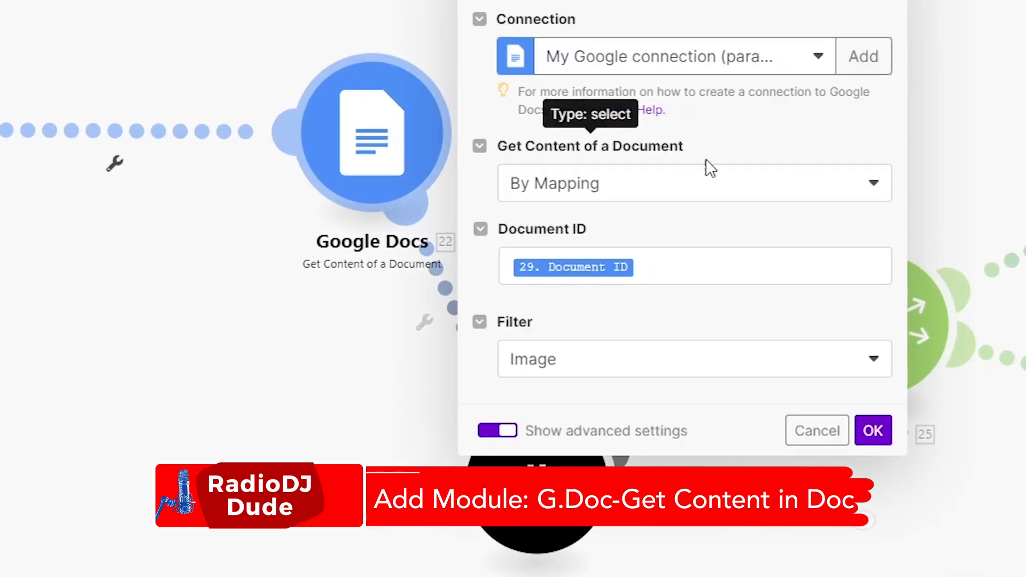
click(872, 185)
click(871, 184)
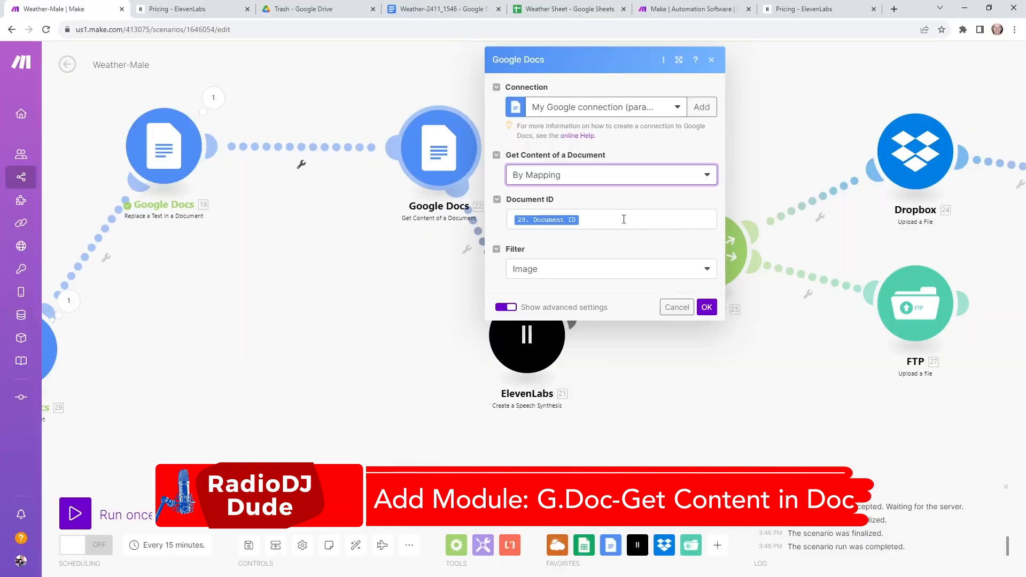
click(708, 265)
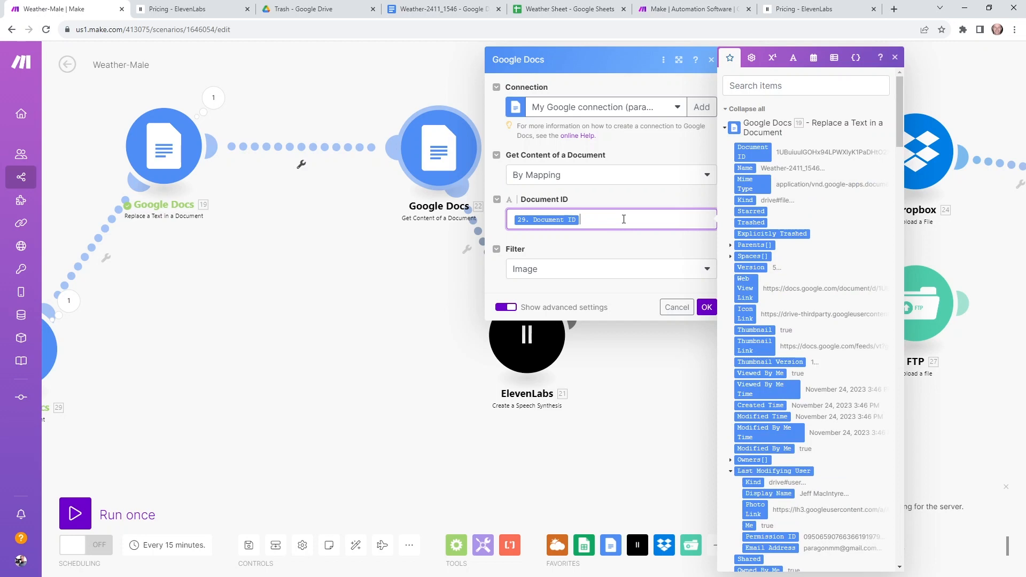
click(727, 129)
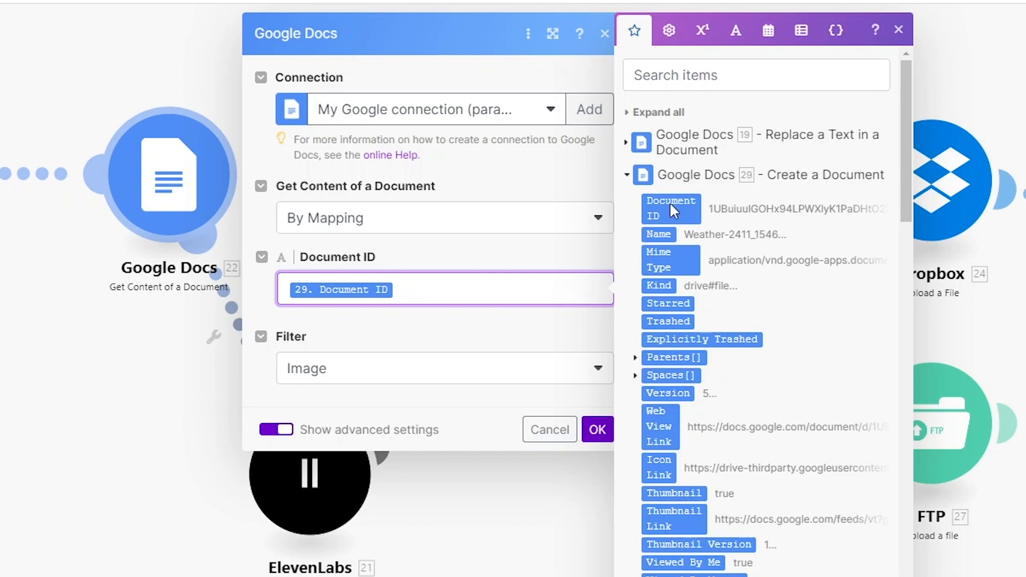
drag(670, 202, 515, 293)
key(BackSpace)
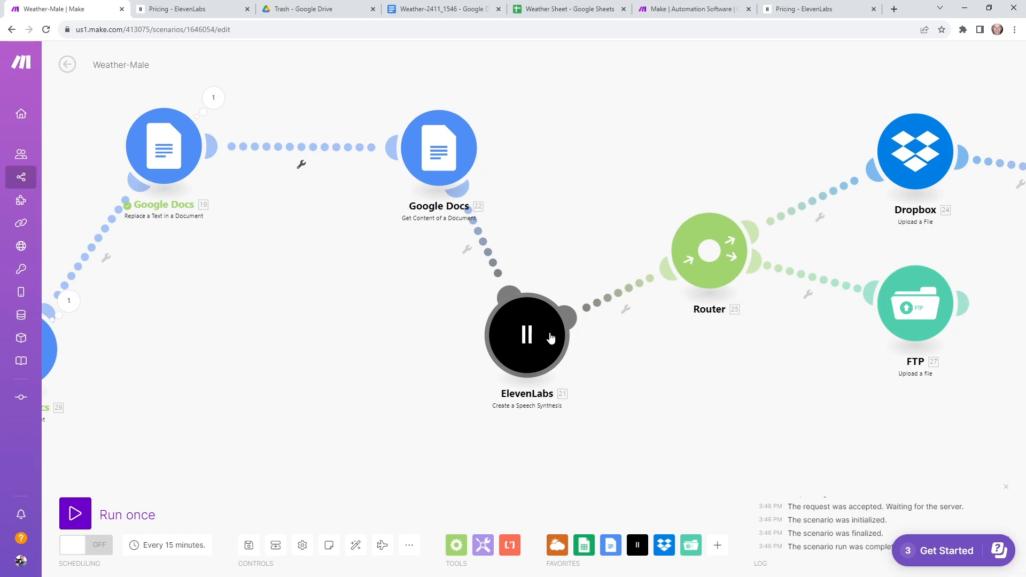
Step: Insert a new ElevenLabs Create a Speech Synthesis module between Google Docs module 22 and ElevenLabs module 21
click(467, 249)
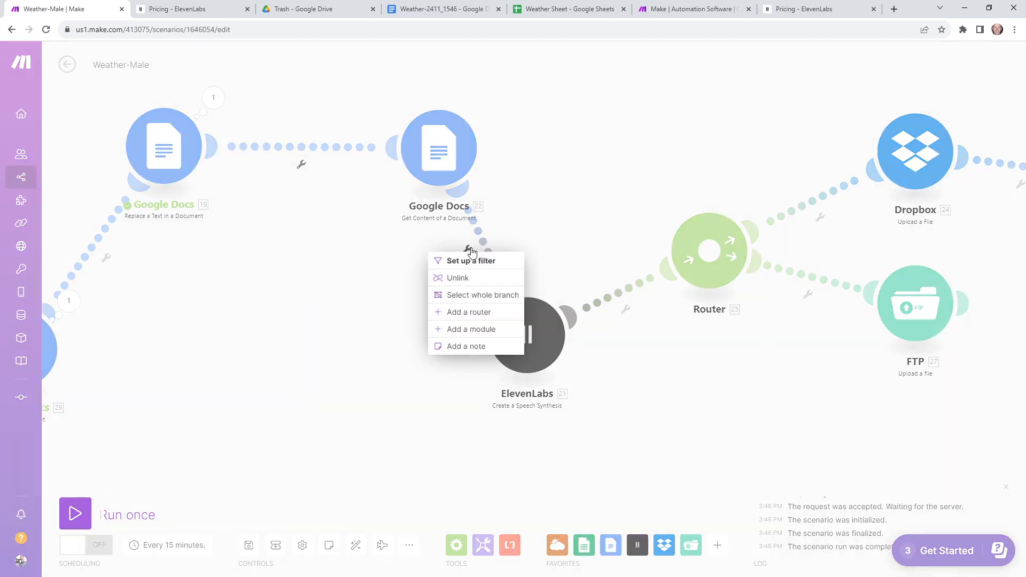
click(459, 340)
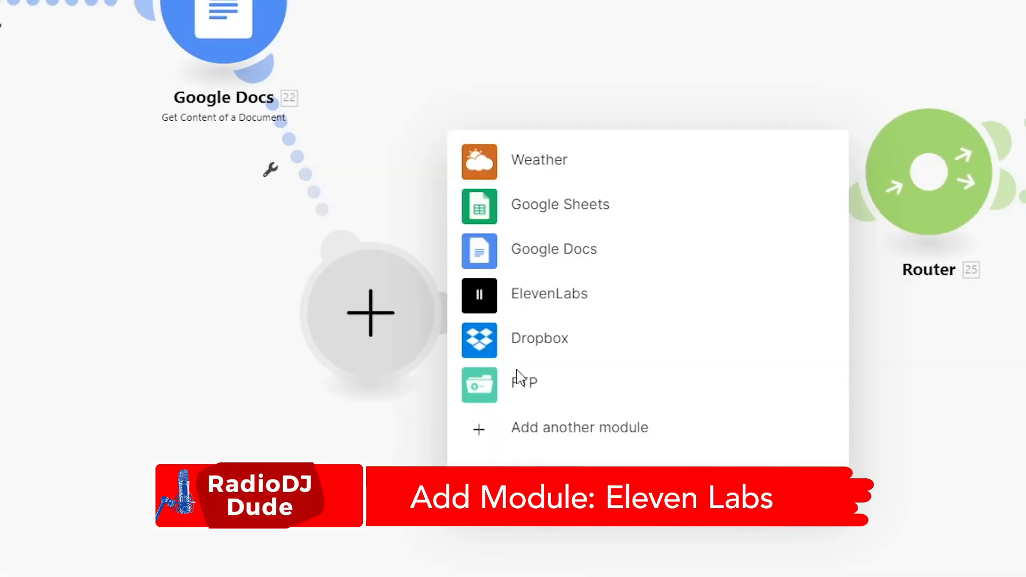
text(eleven)
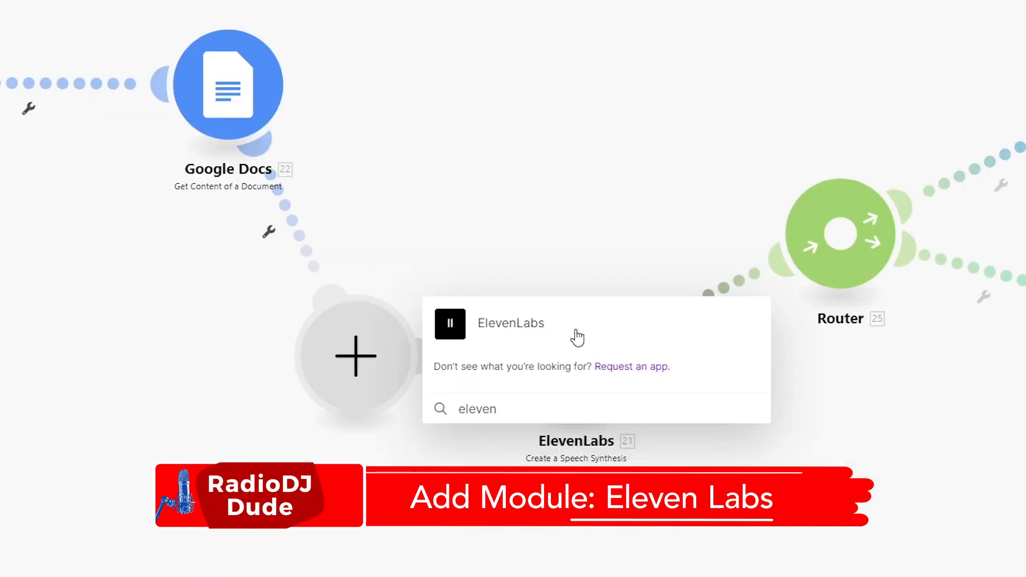
click(530, 327)
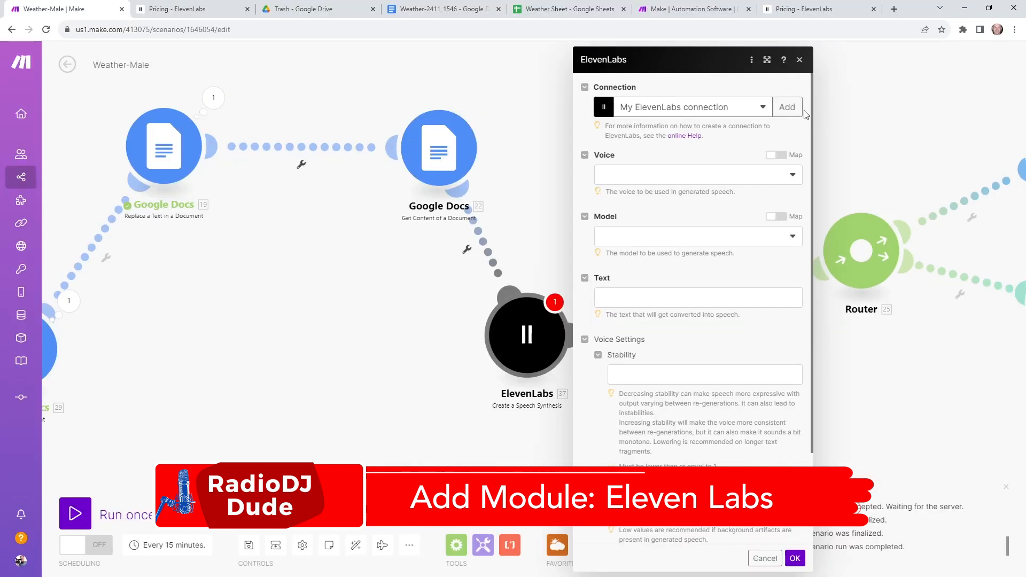
Step: Examine the API Key field of a new ElevenLabs connection, close it unsaved, and open the account profile on the ElevenLabs site
click(787, 107)
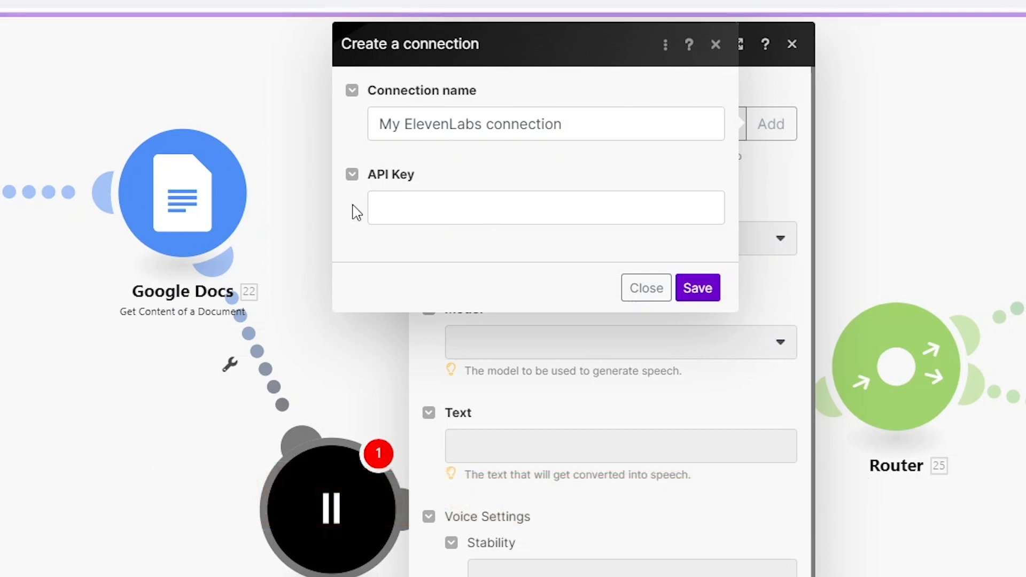
click(668, 293)
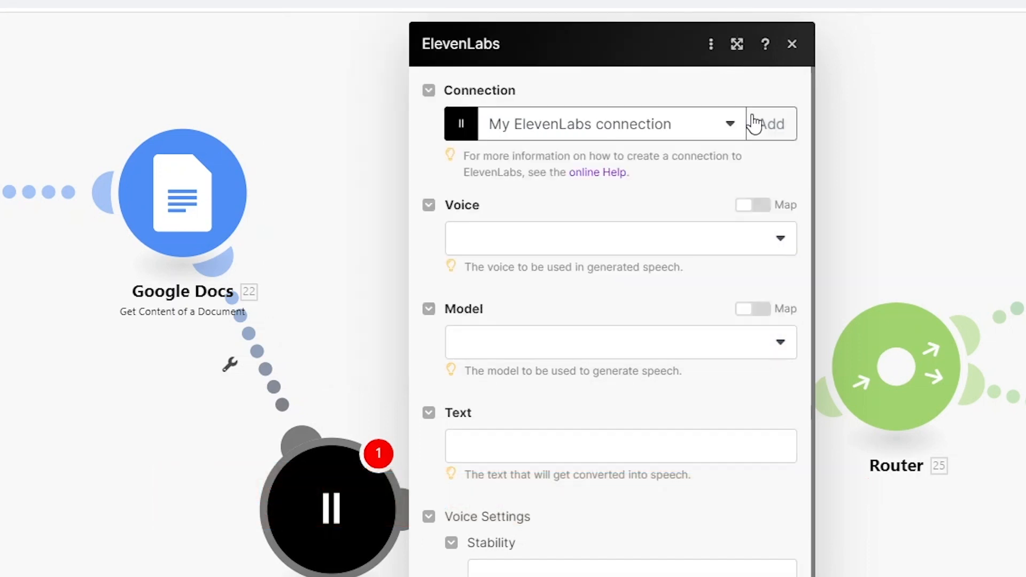
click(793, 45)
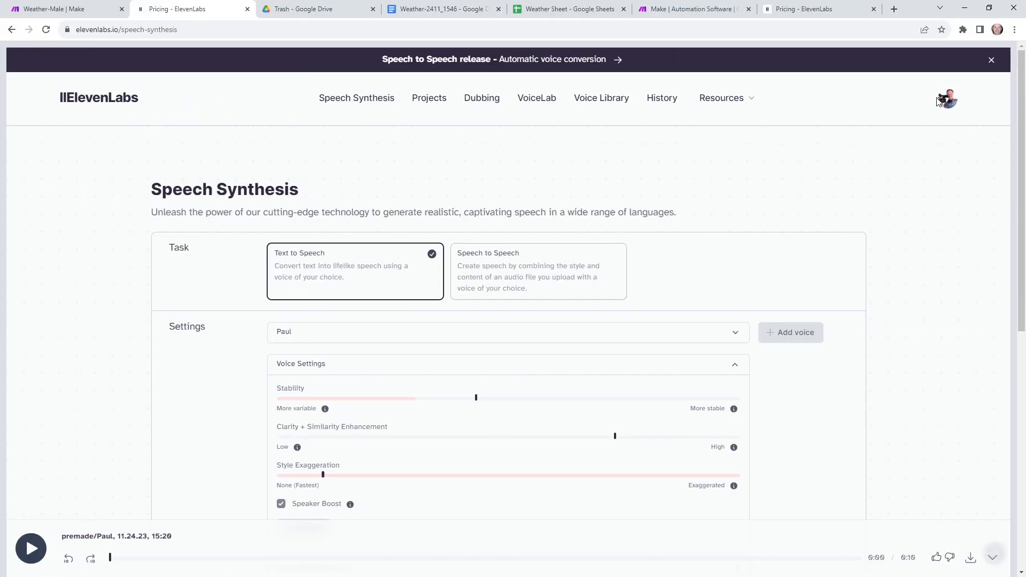
click(947, 102)
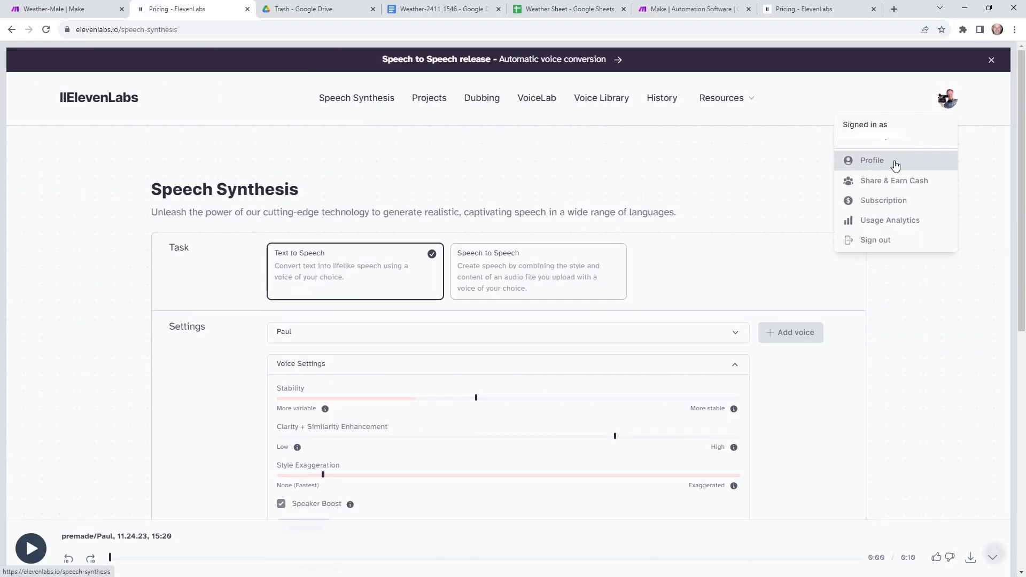
click(895, 163)
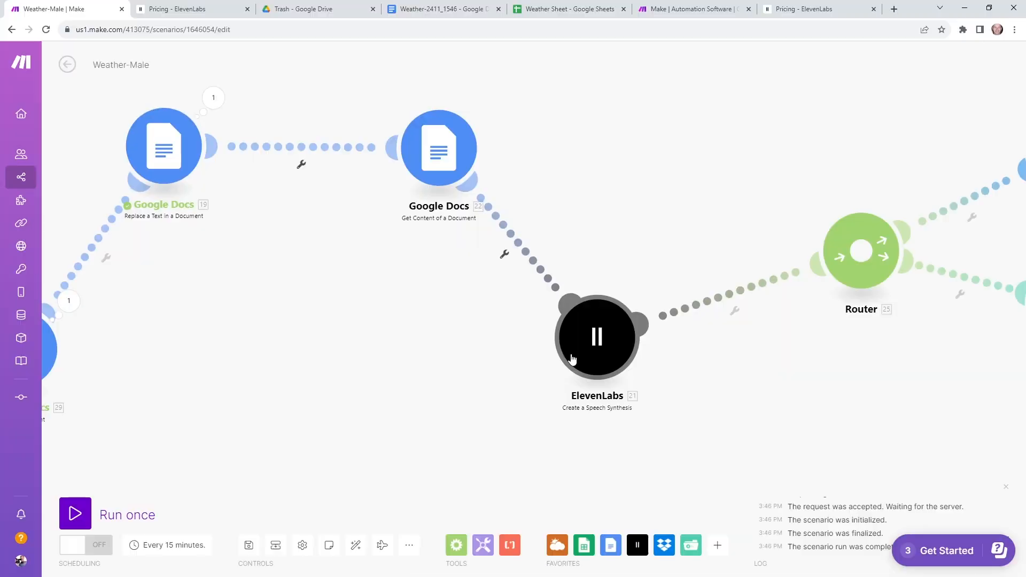
Step: Review the voice, model and voice settings of ElevenLabs module 21 and map Text Content from Google Docs module 22 as its text
click(576, 359)
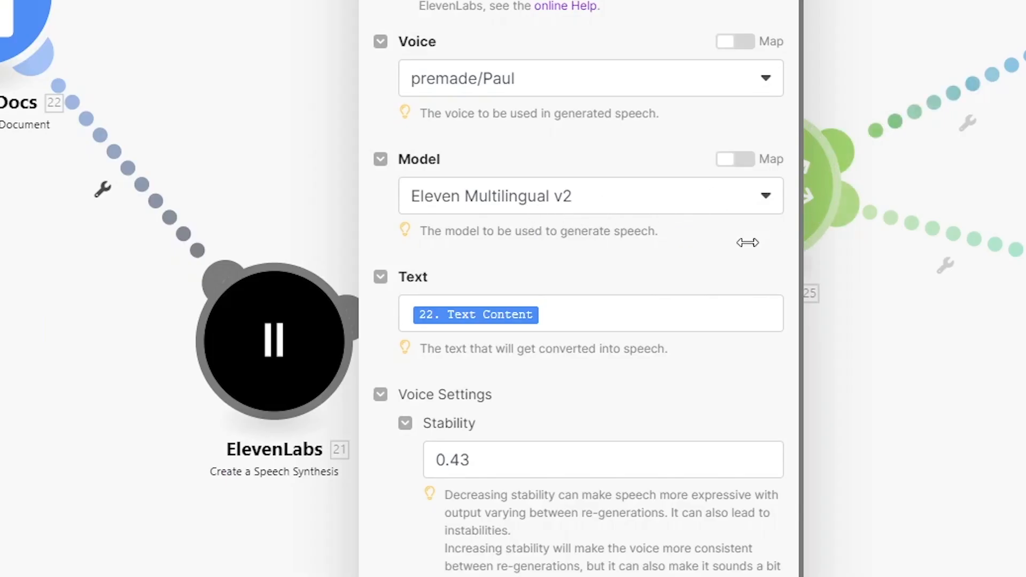
scroll(682, 370, down, 4)
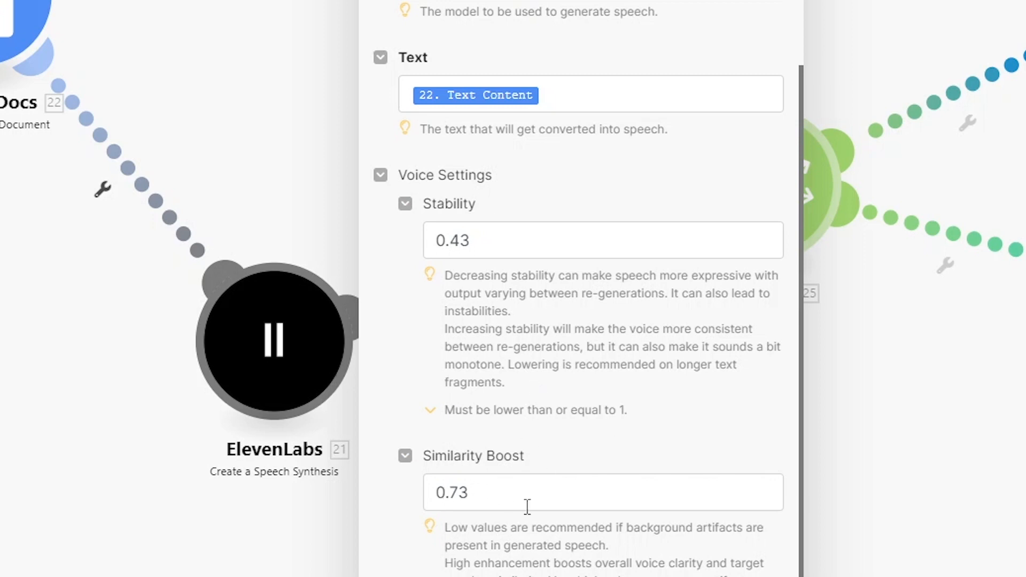
scroll(731, 351, up, 4)
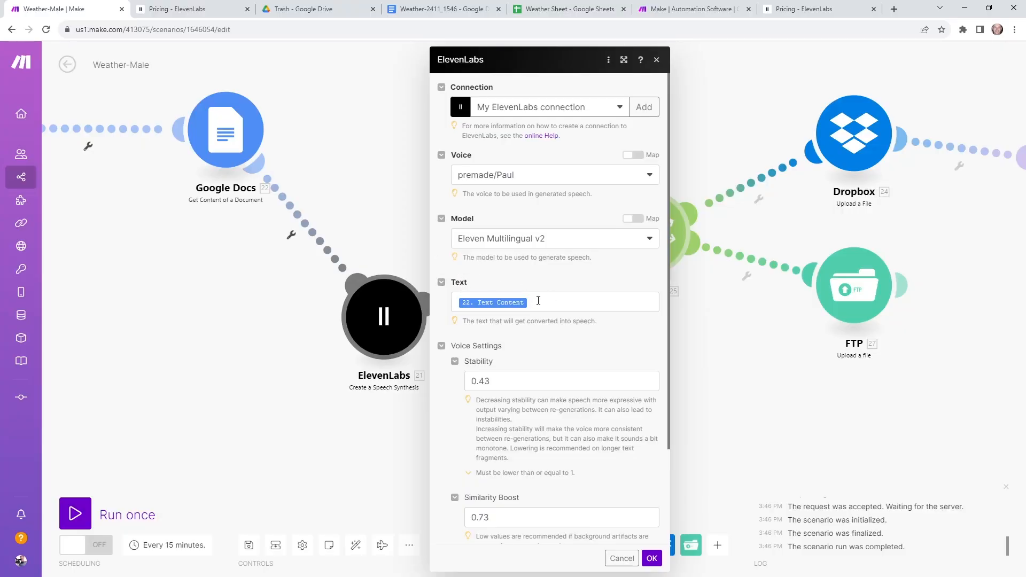
click(566, 306)
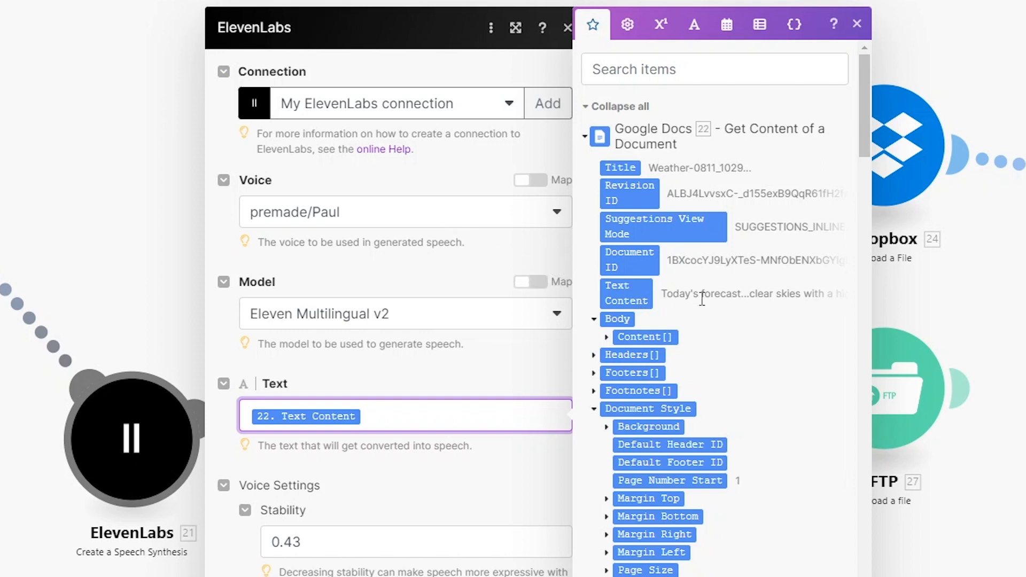
mouse_move(628, 301)
mouse_down()
mouse_move(450, 393)
mouse_move(427, 422)
mouse_up()
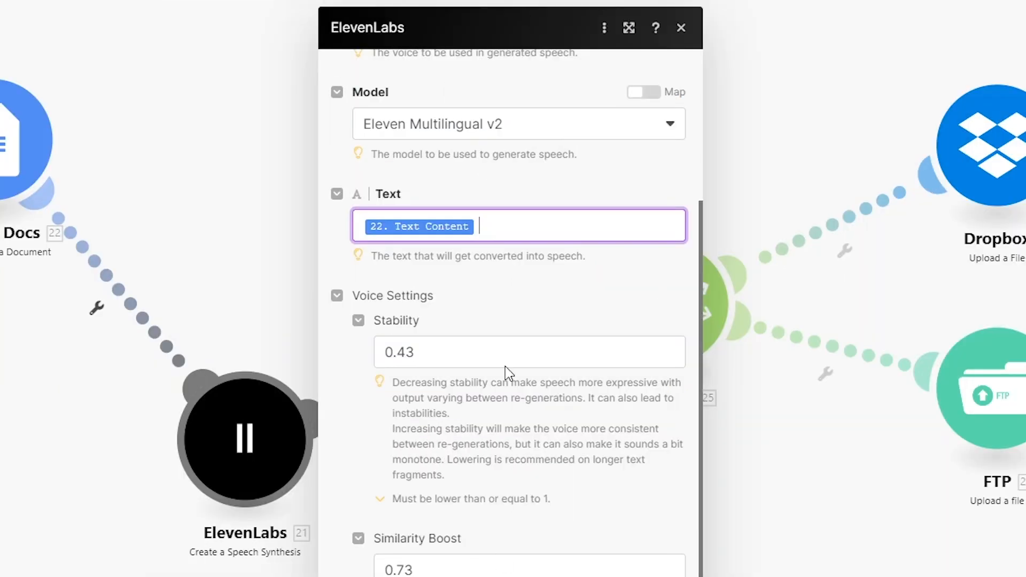
scroll(505, 366, up, 4)
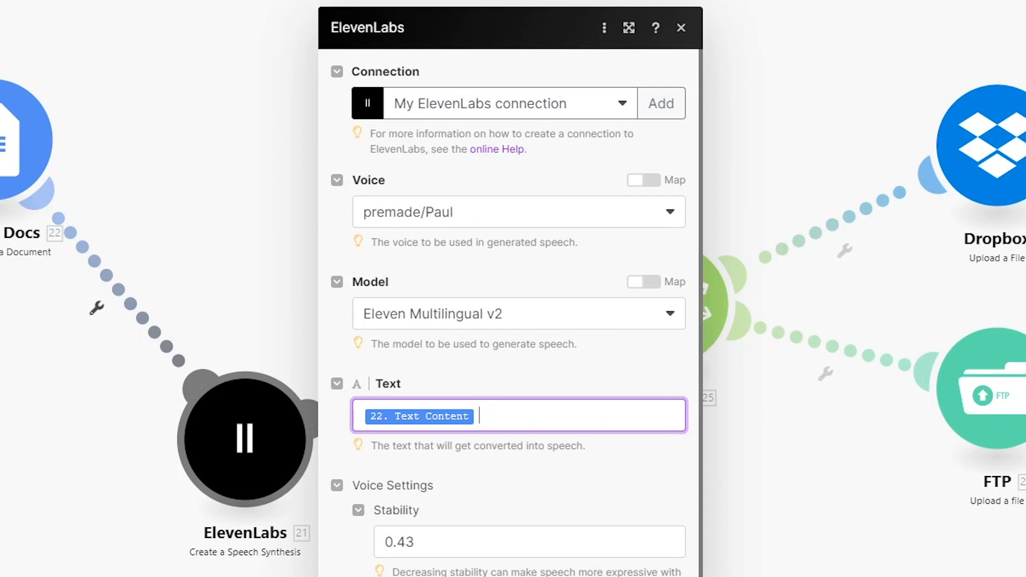
click(730, 544)
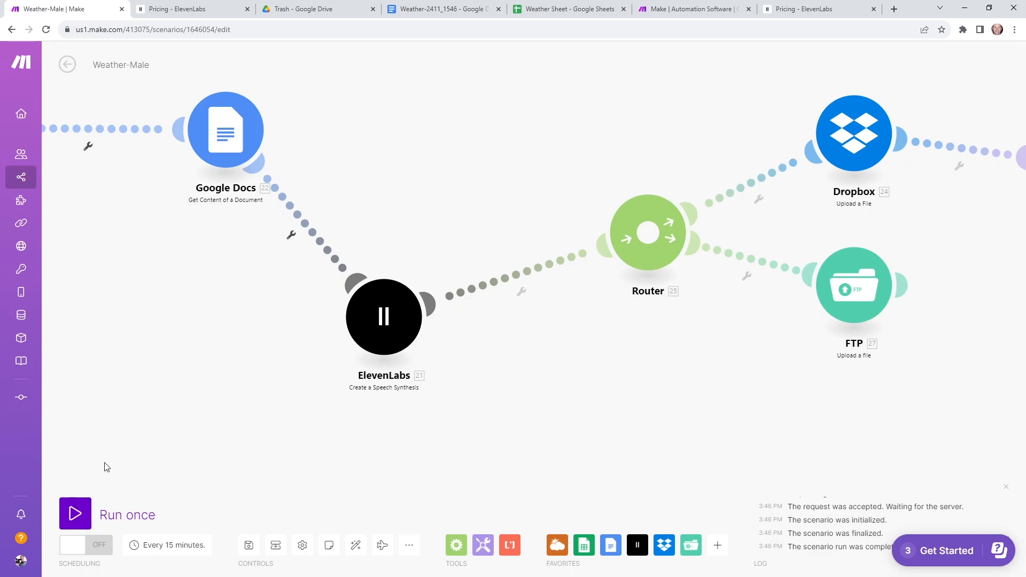
Step: Try adding a second router between ElevenLabs module 21 and Router 25, and delete it
drag(718, 364, 533, 414)
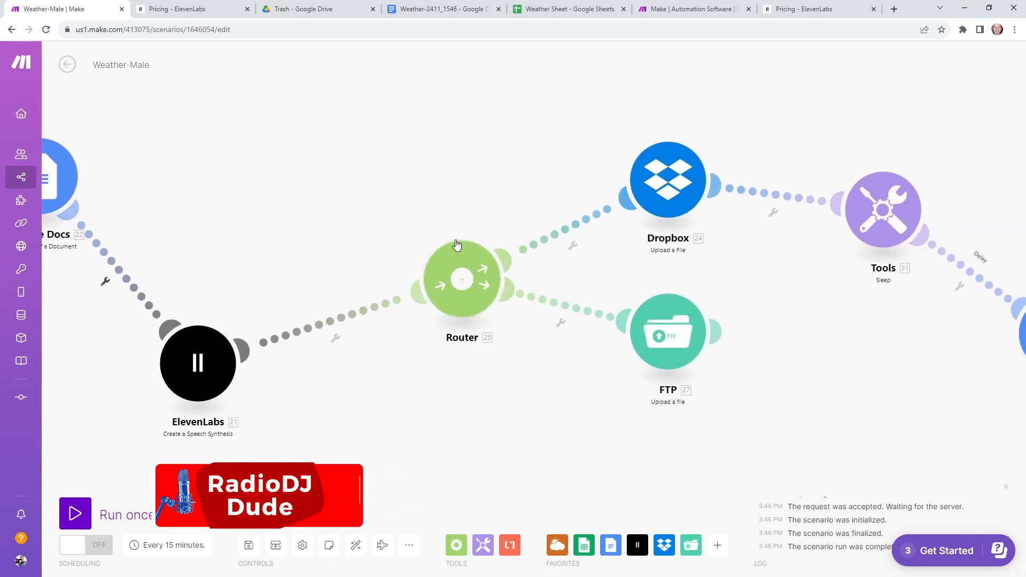
drag(467, 258, 429, 237)
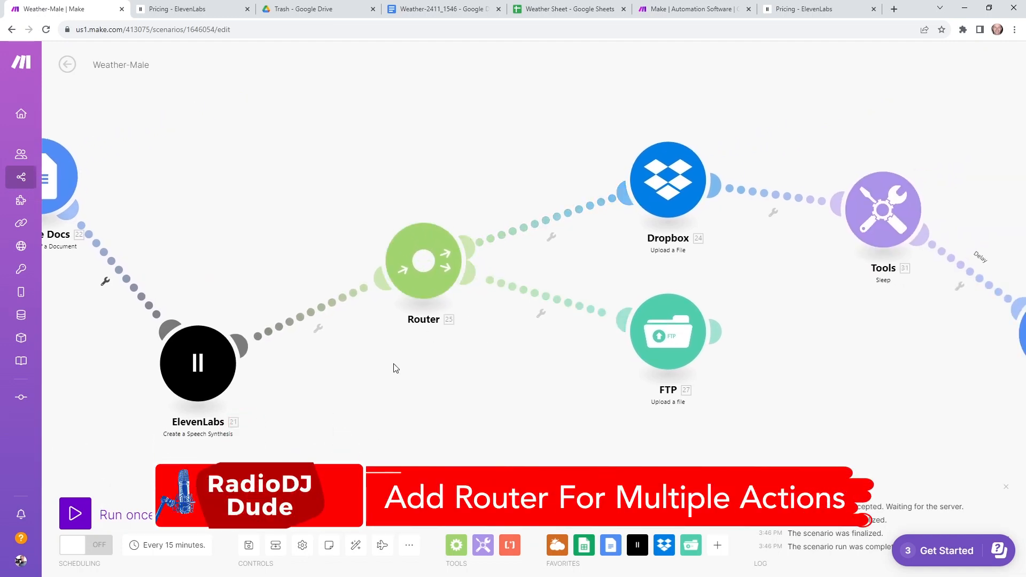
click(320, 324)
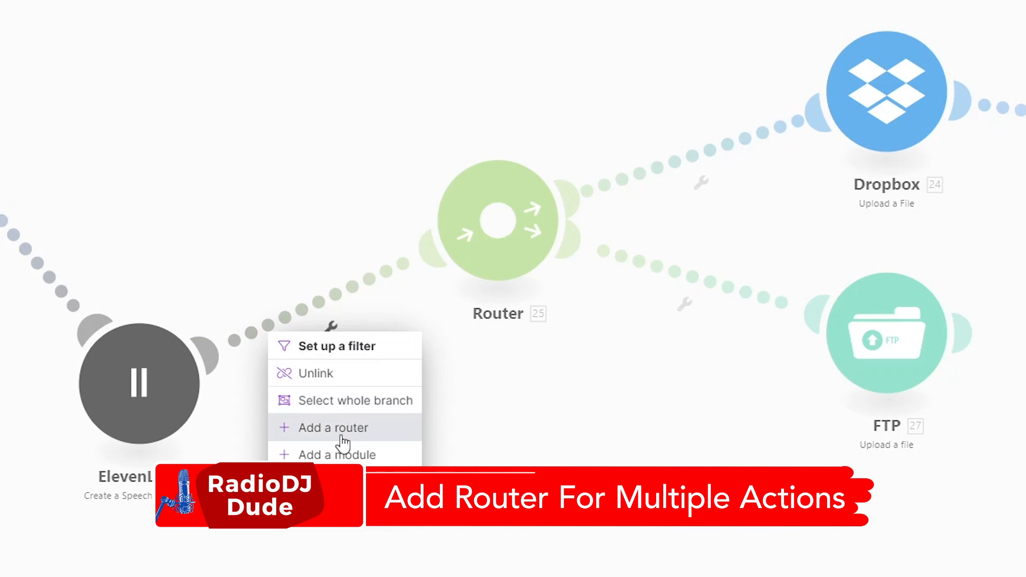
click(324, 428)
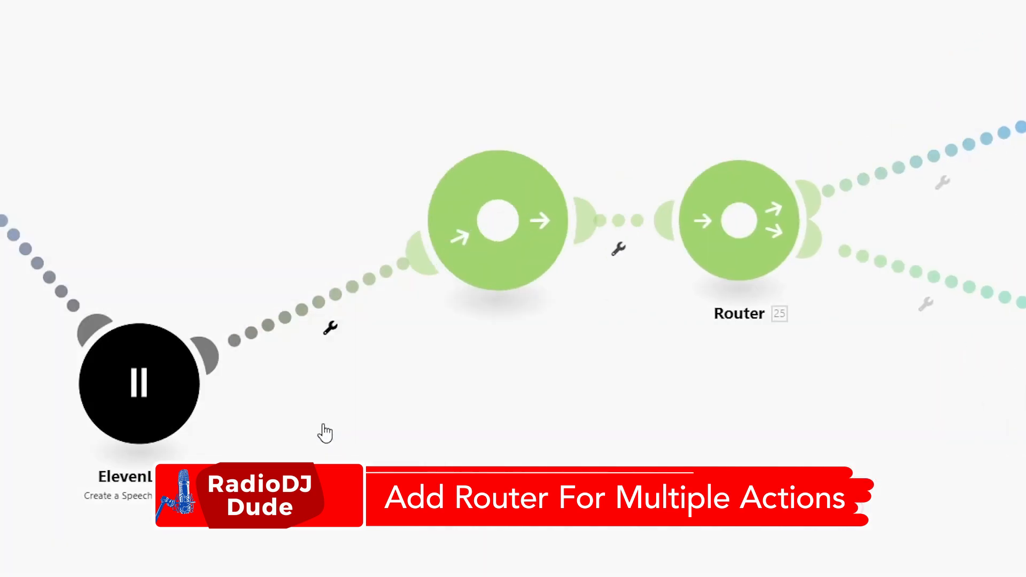
right_click(513, 271)
click(568, 384)
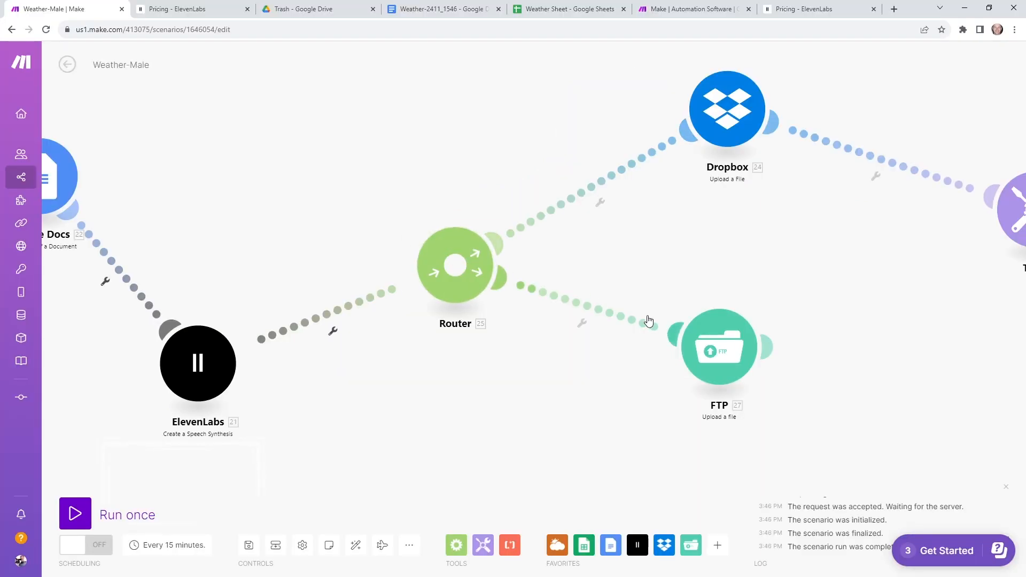
Step: Examine the new connection form of FTP module 27, including its host, port and login fields, and close it unsaved
click(715, 327)
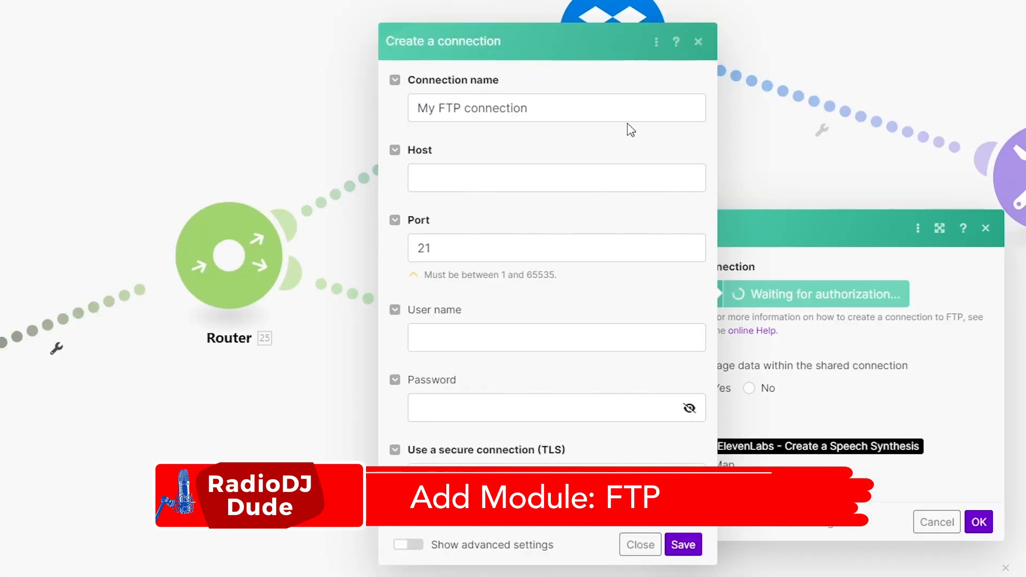
click(622, 214)
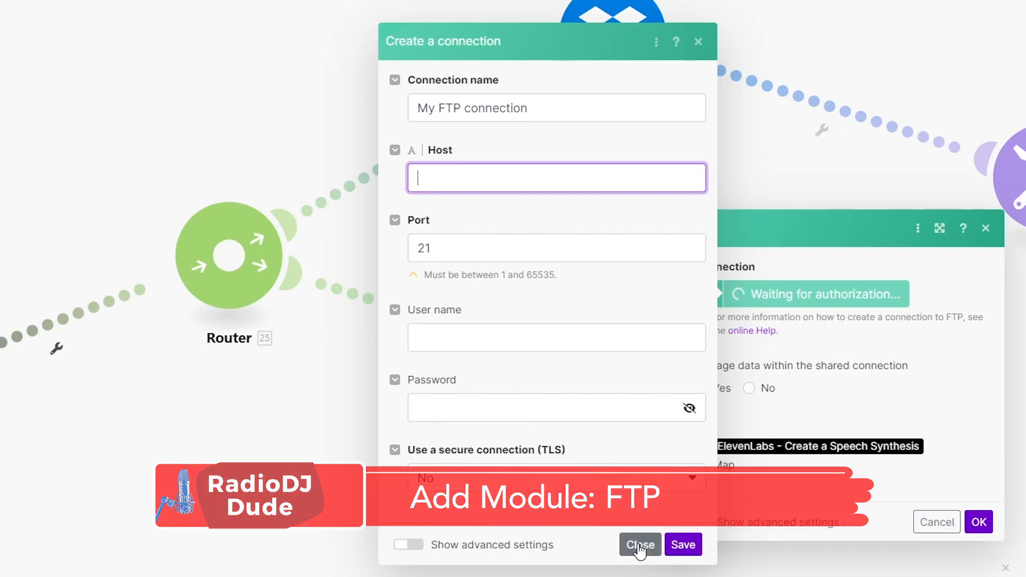
click(640, 545)
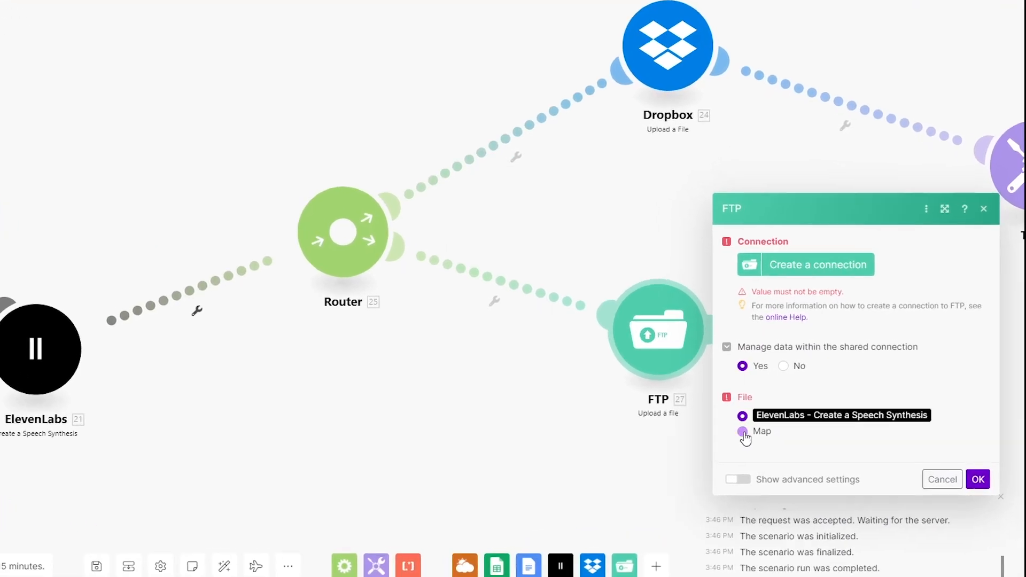
Step: In FTP module 27, set the uploaded file to Map and name it weather.mp3
click(797, 433)
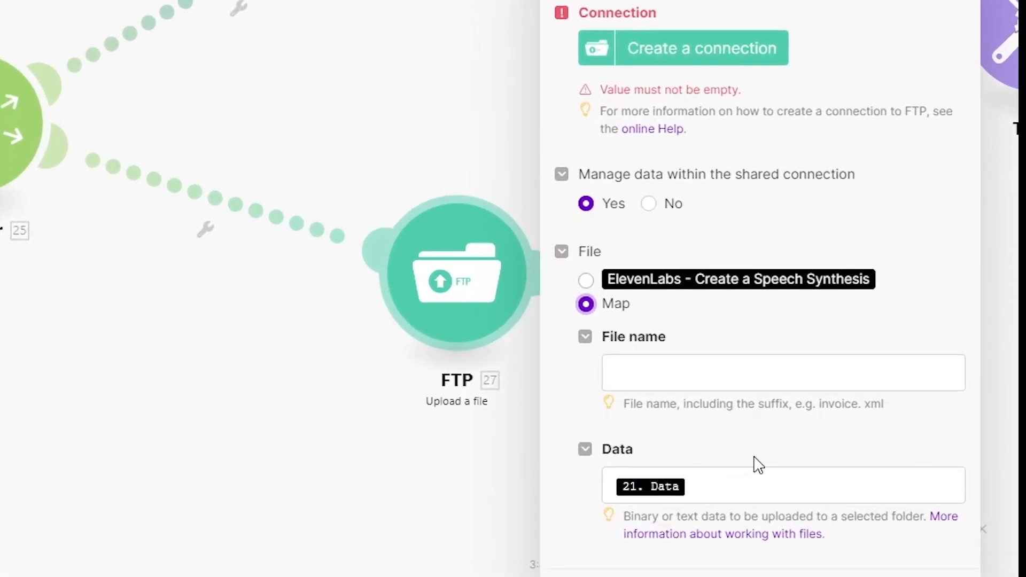
click(700, 486)
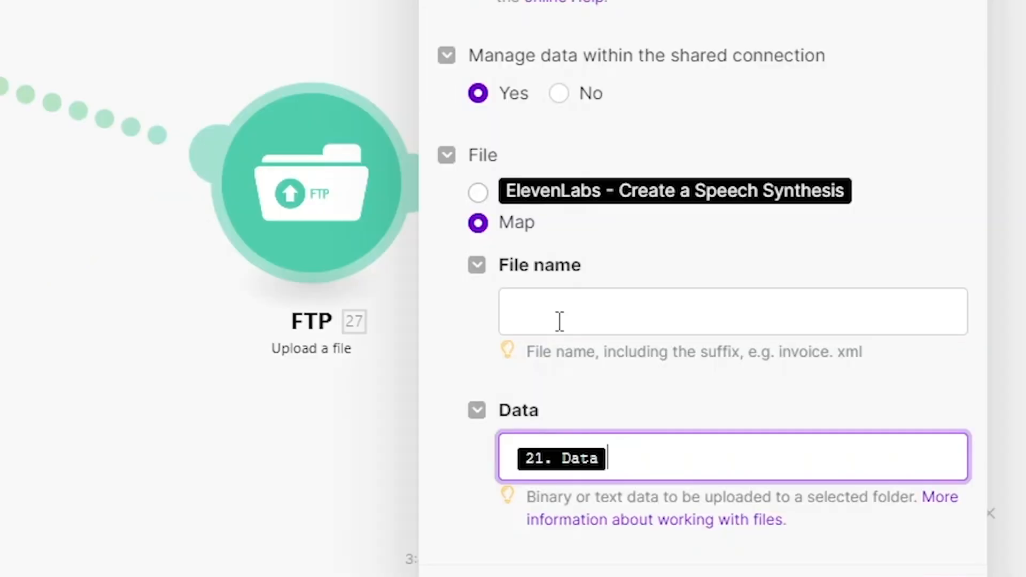
click(738, 425)
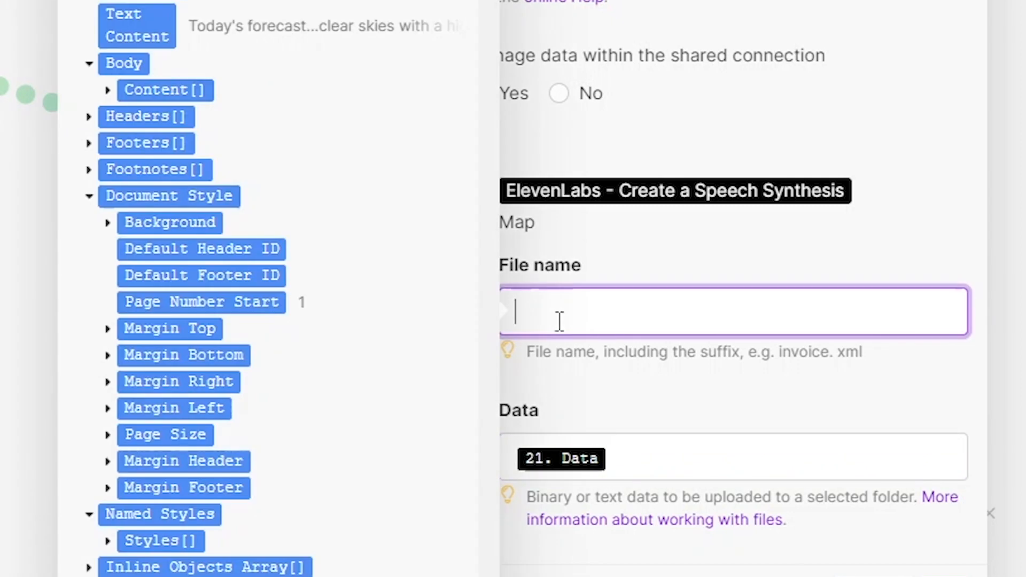
text(weather.mp3)
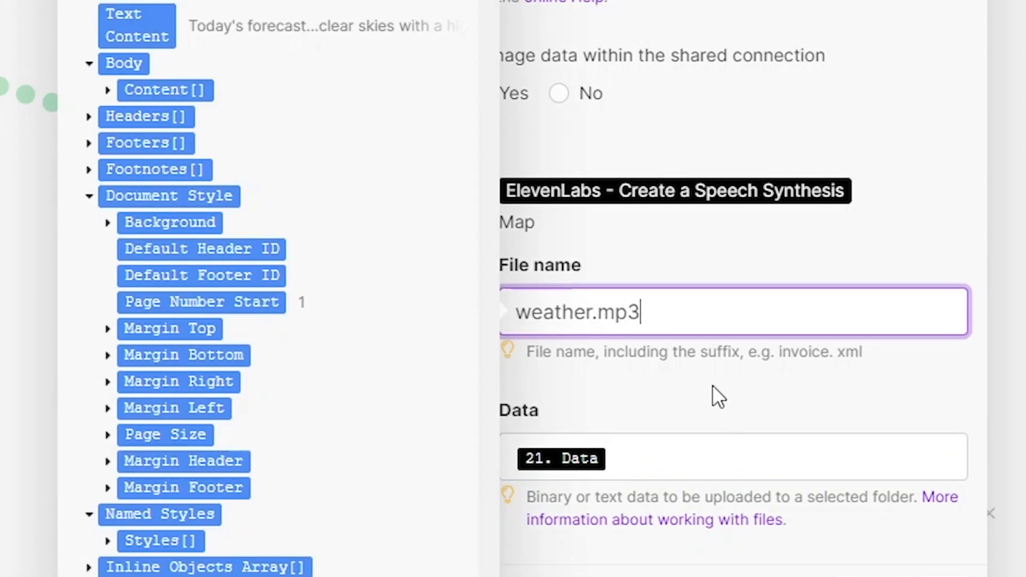
click(713, 385)
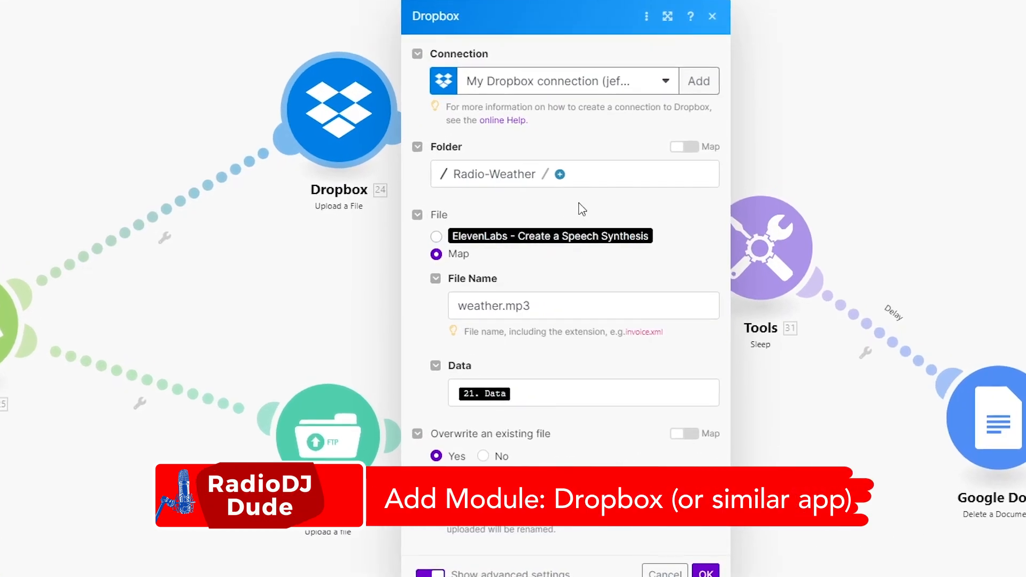
Step: Examine the new connection form, Radio-Weather folder choice and mapped file name of Dropbox module 24, and close the module unsaved
click(704, 88)
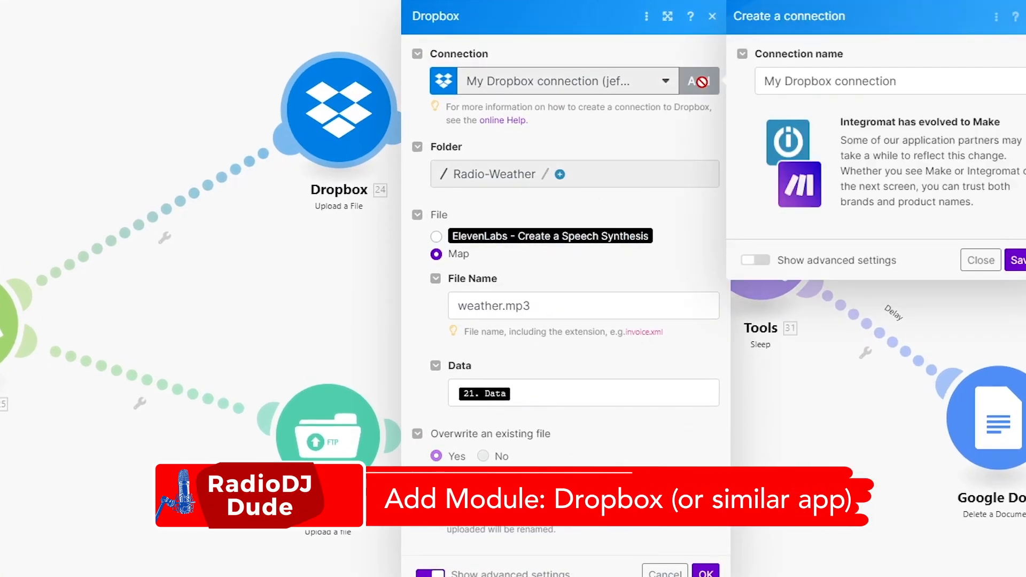
click(1025, 17)
click(496, 176)
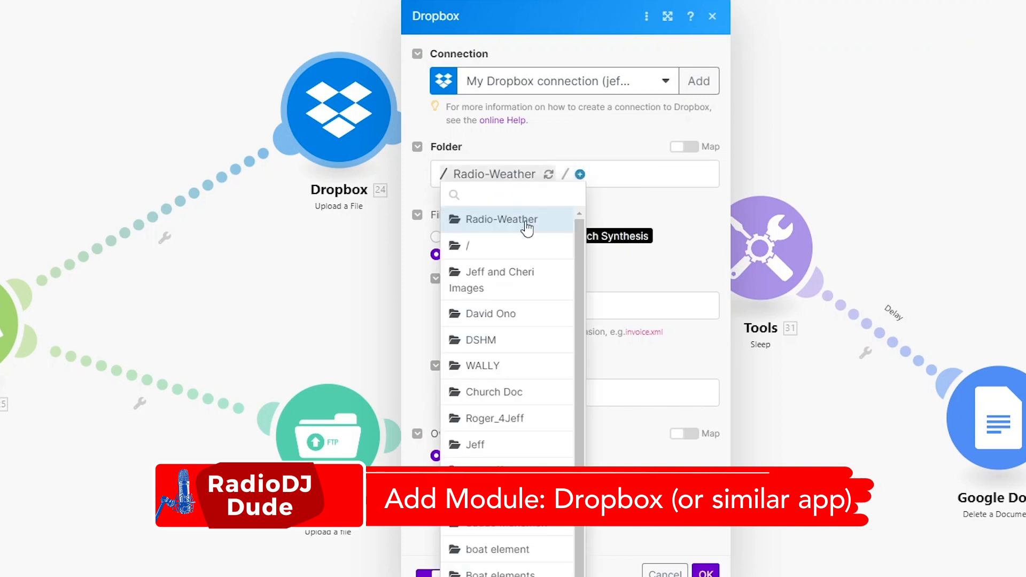
click(484, 219)
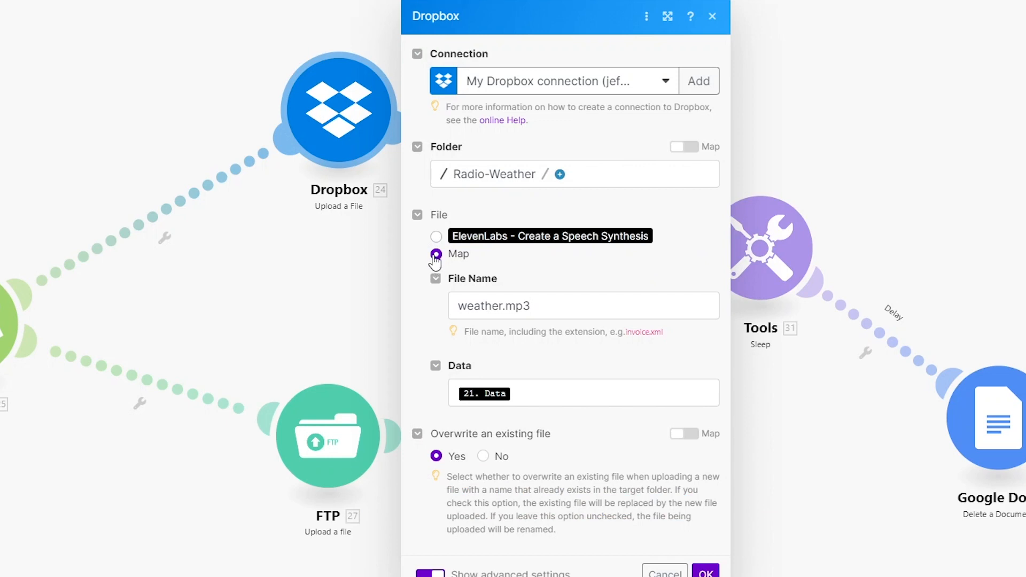
drag(531, 306, 456, 306)
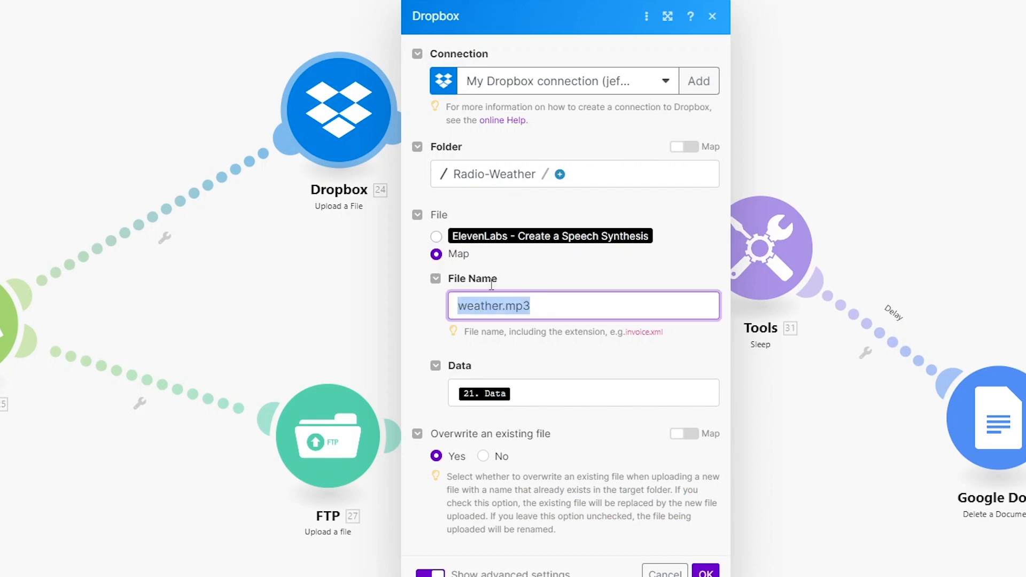
click(595, 353)
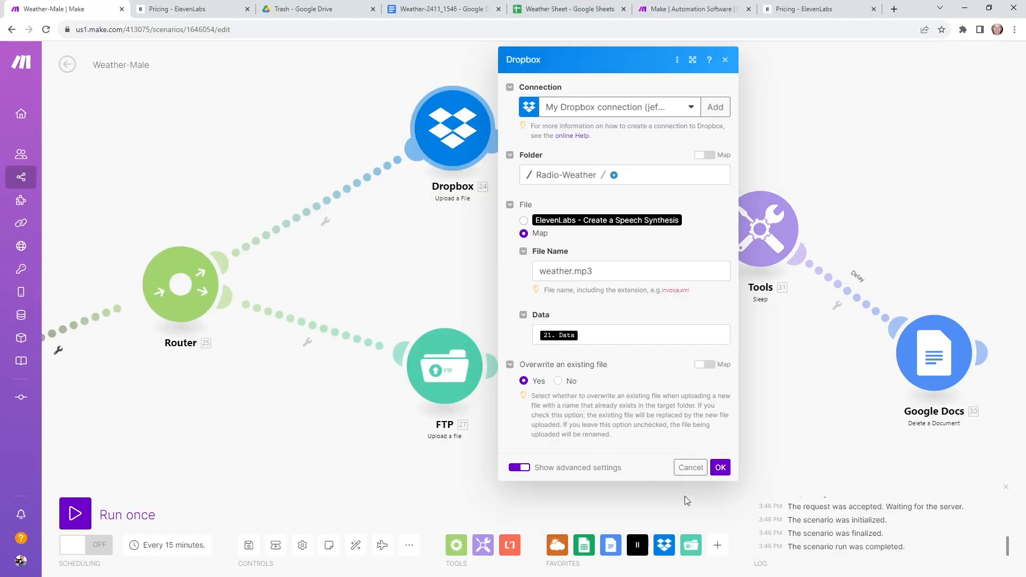
click(690, 468)
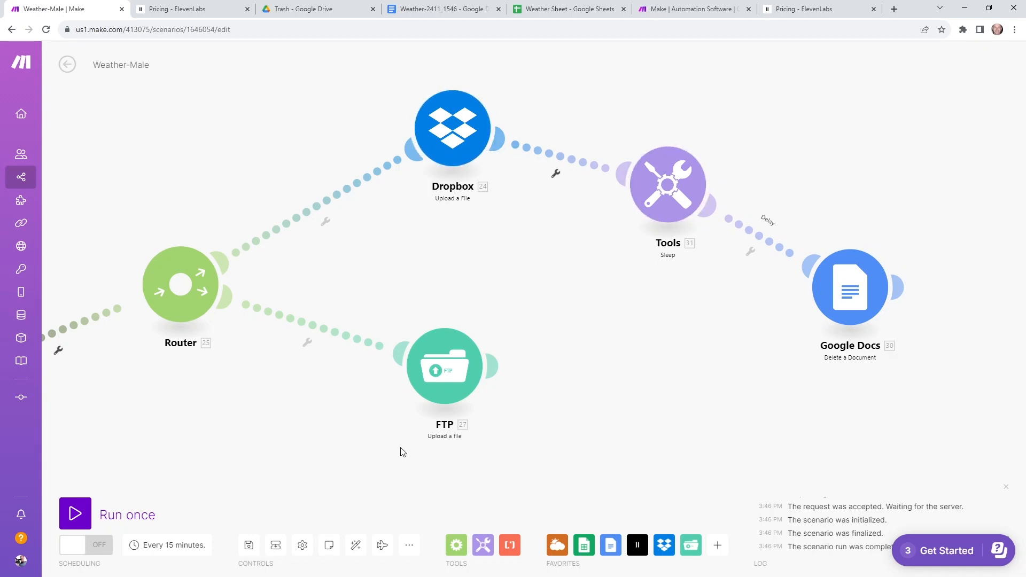
Step: Inspect the delay setting of Tools module 31 and open the settings of Google Docs module 30
click(663, 212)
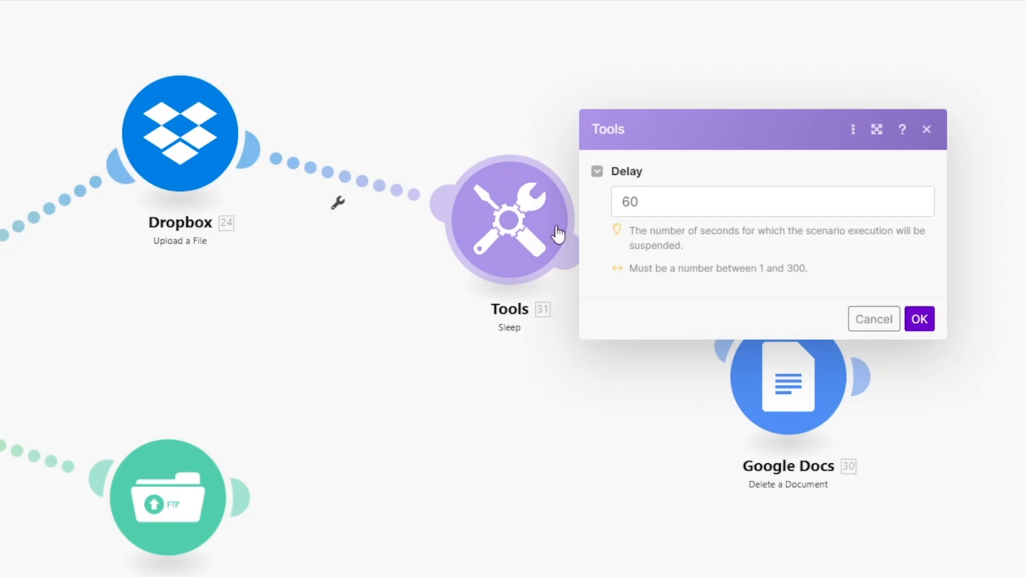
click(763, 402)
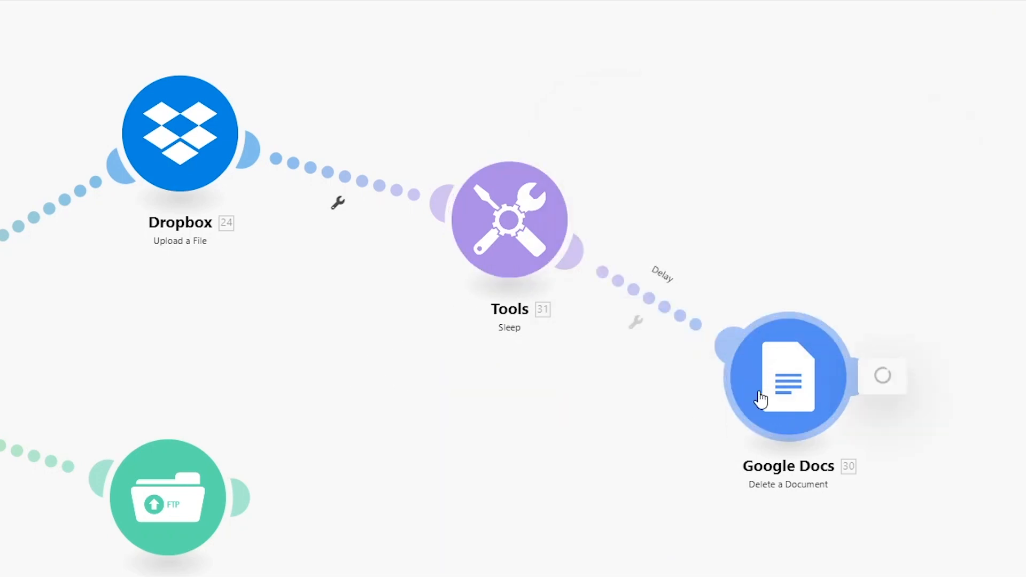
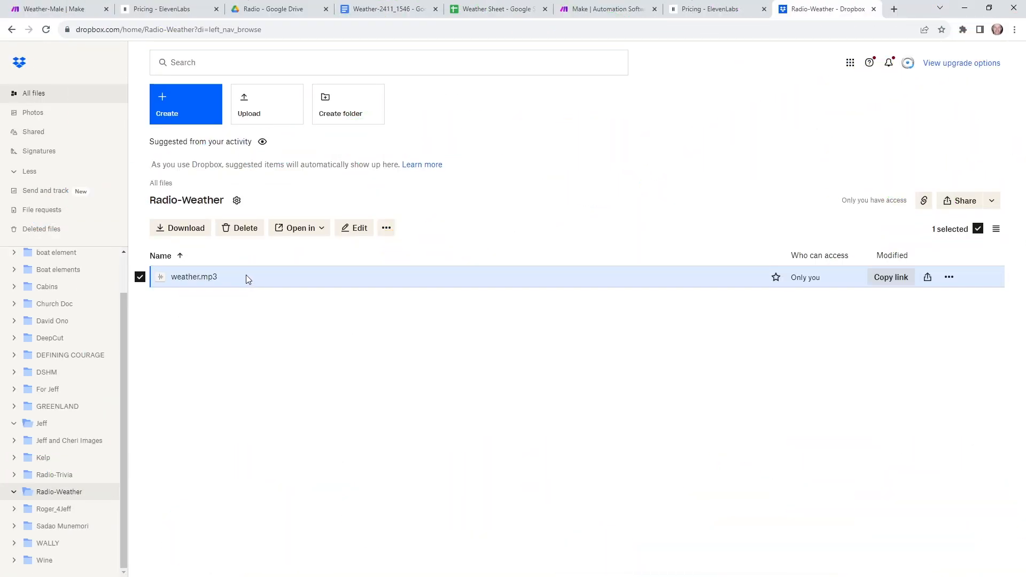
Step: In Dropbox's Radio-Weather folder, open weather.mp3 and play it
double_click(245, 275)
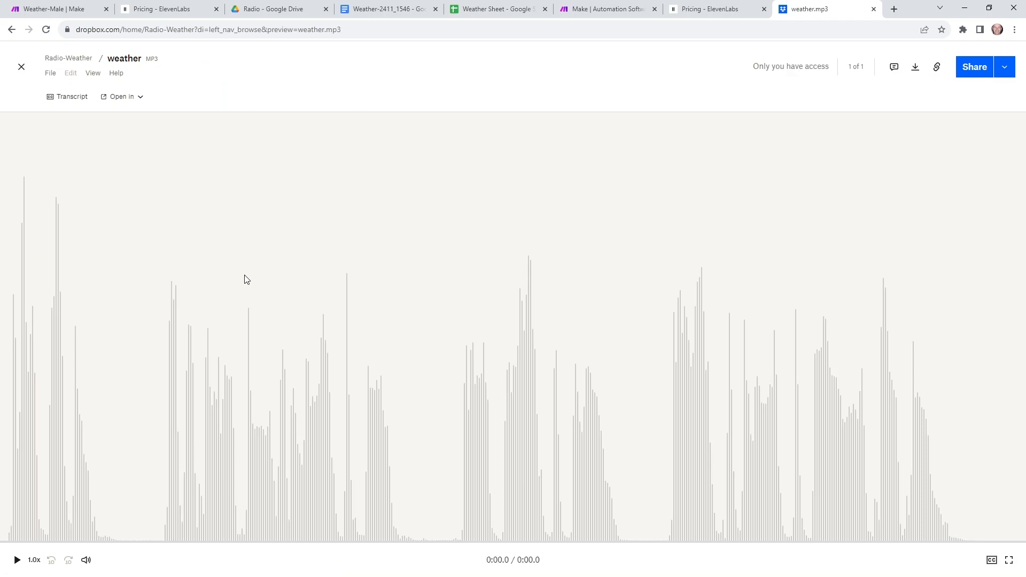
click(17, 561)
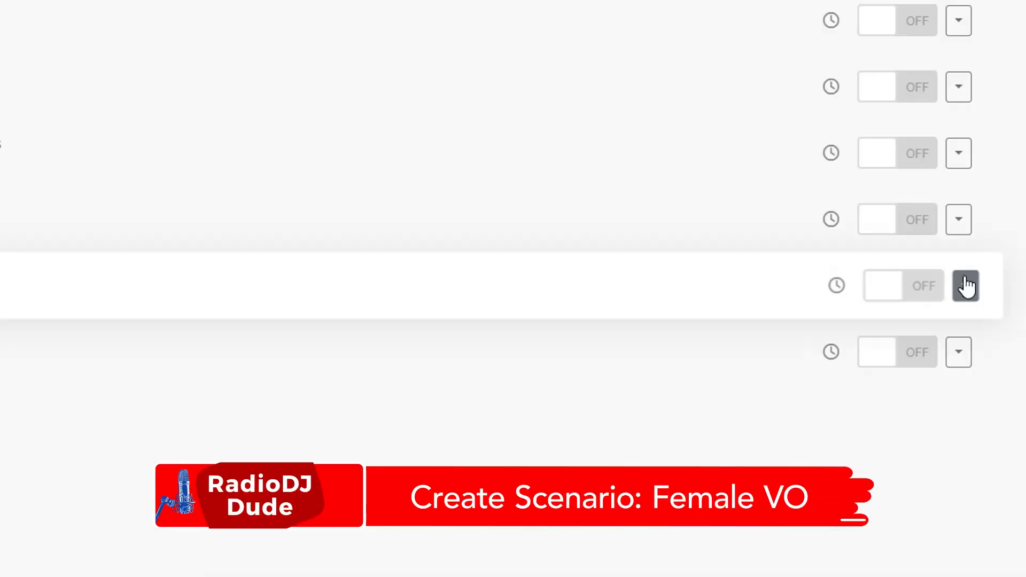
Step: In Make, view the clone option of the Weather-Male scenario, and open the Weather-Female scenario in the editor
click(993, 351)
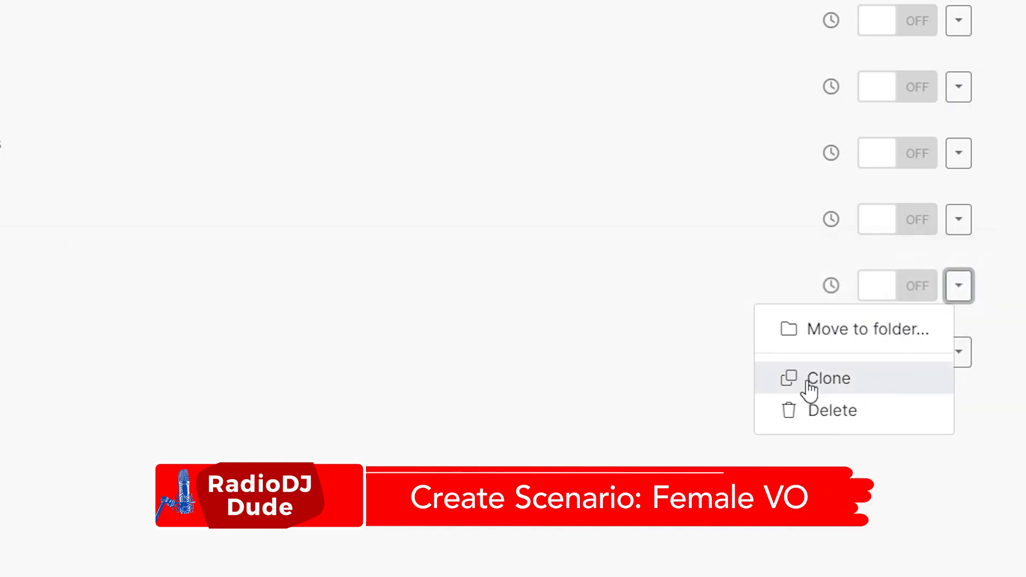
click(417, 345)
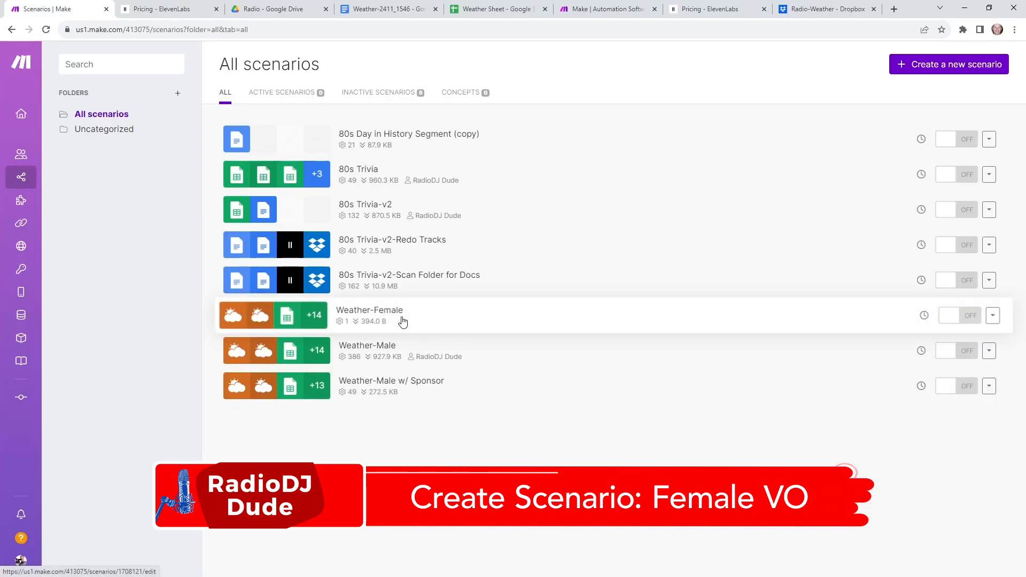
click(403, 321)
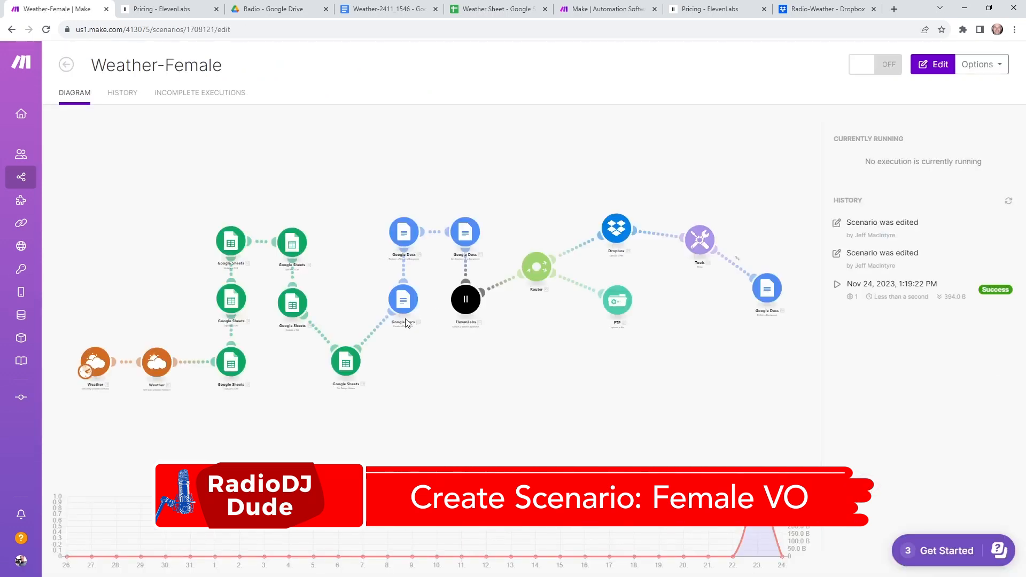
click(537, 335)
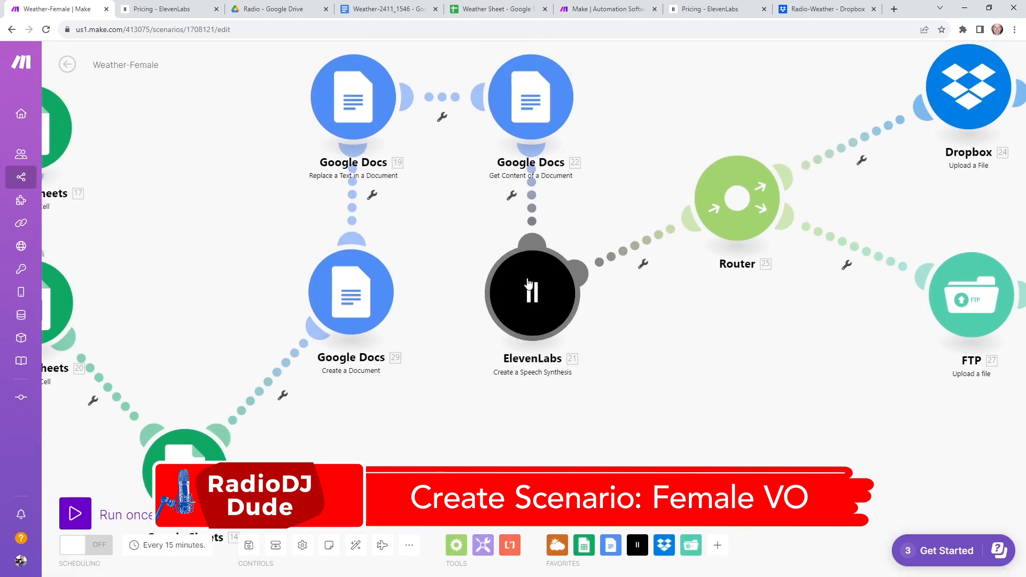
Step: Examine the voice, model, stability and similarity boost of ElevenLabs module 21 in Weather-Female, and close the module unsaved
click(556, 281)
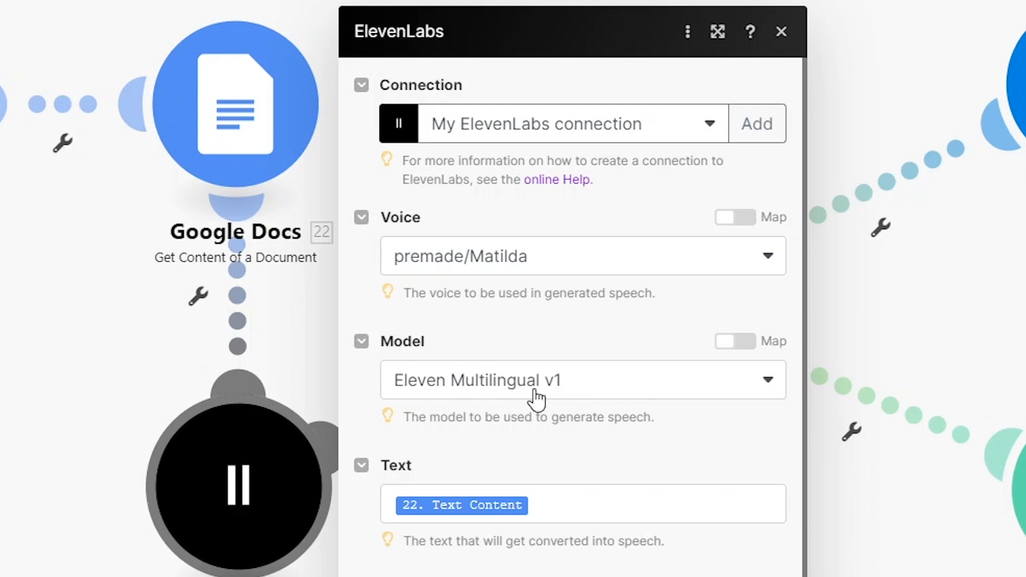
scroll(493, 448, down, 5)
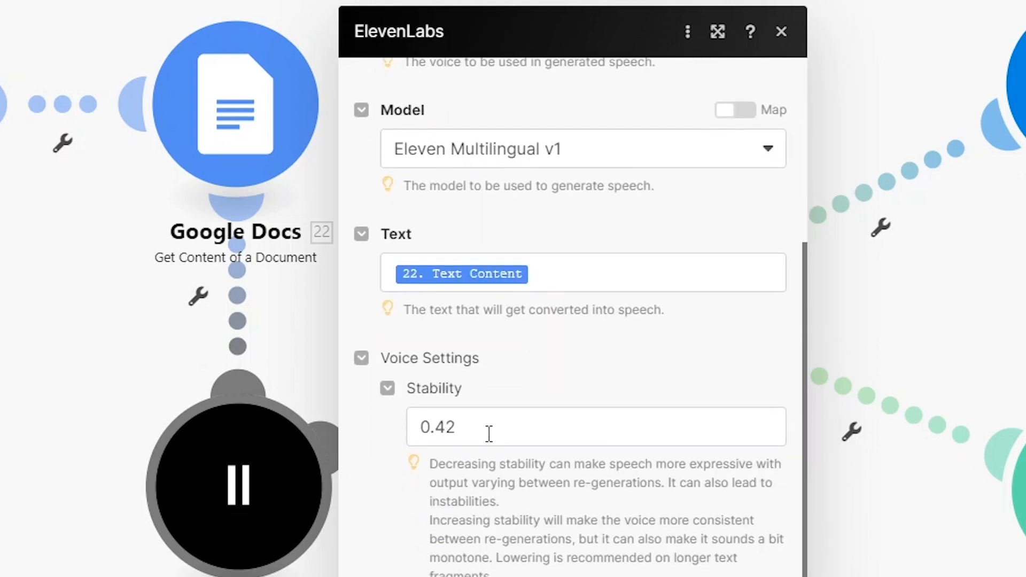
click(481, 428)
click(523, 491)
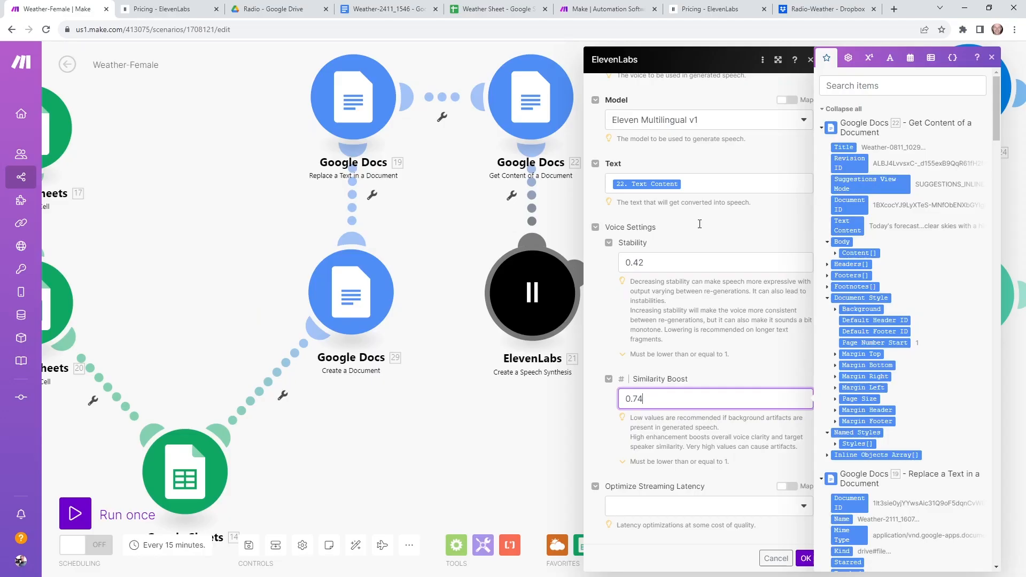
click(564, 352)
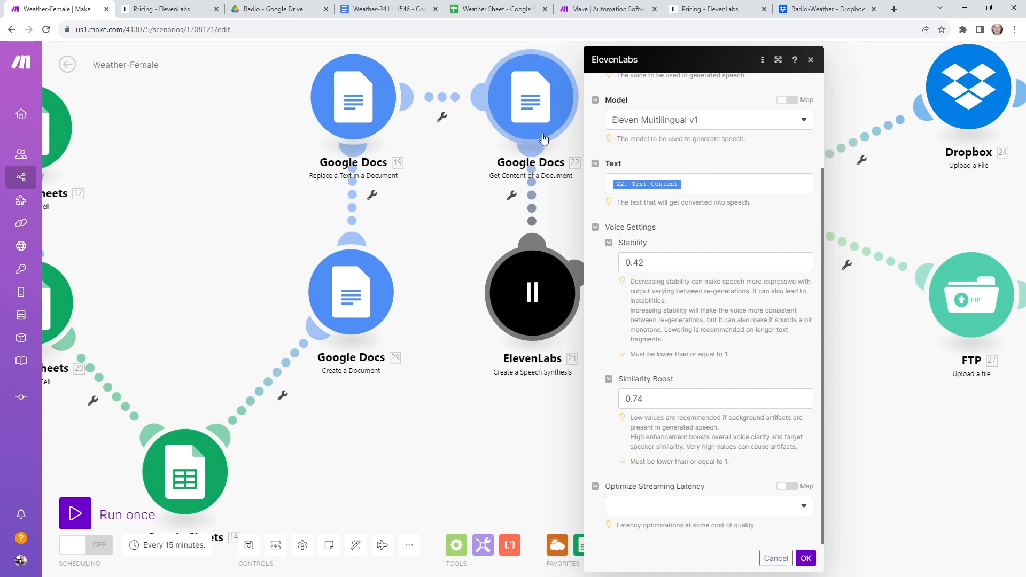
scroll(765, 172, up, 3)
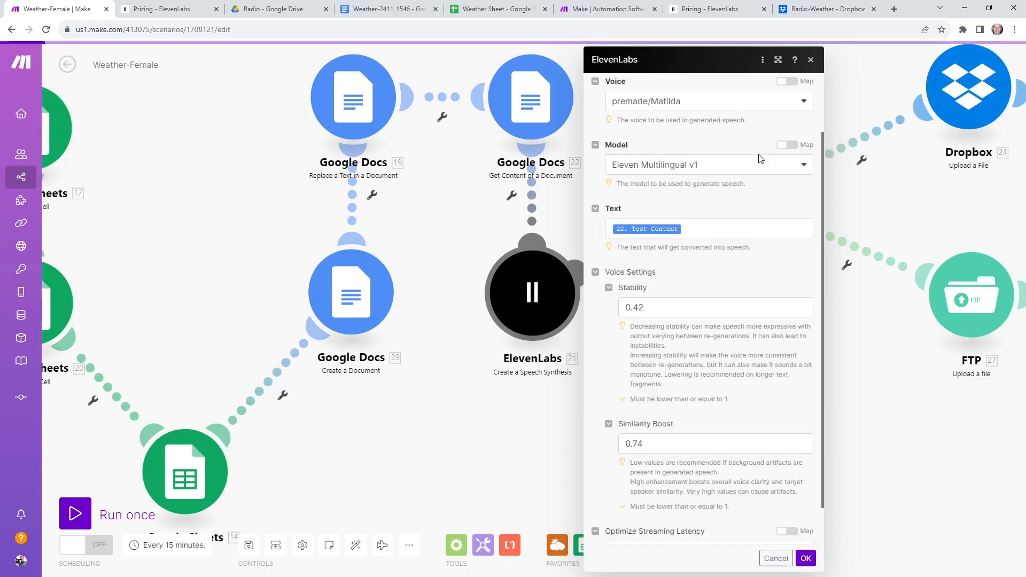
click(810, 61)
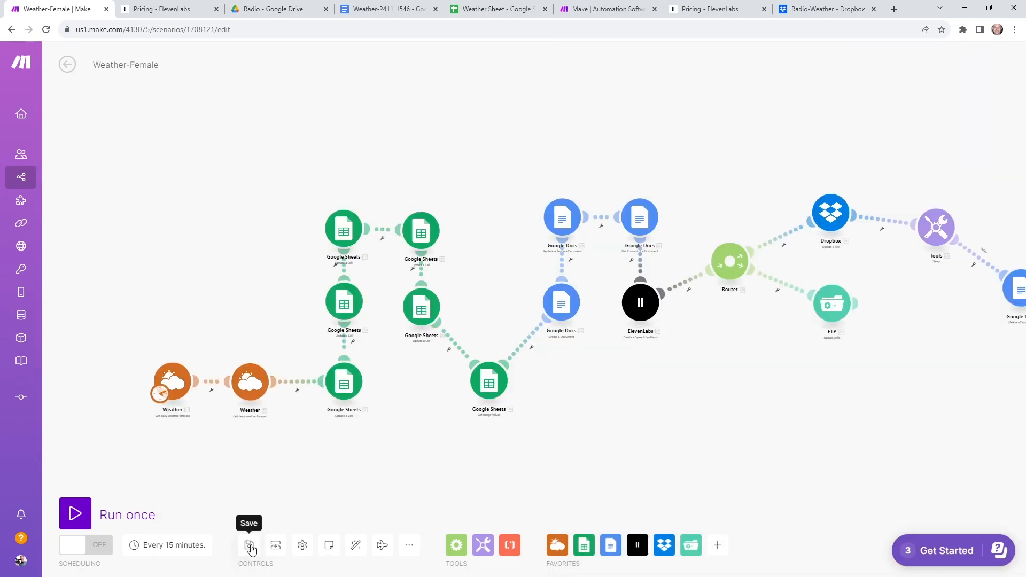
Step: Leave the Weather-Female editor and play weather_female.mp3 from Dropbox's Radio-Weather folder
click(68, 67)
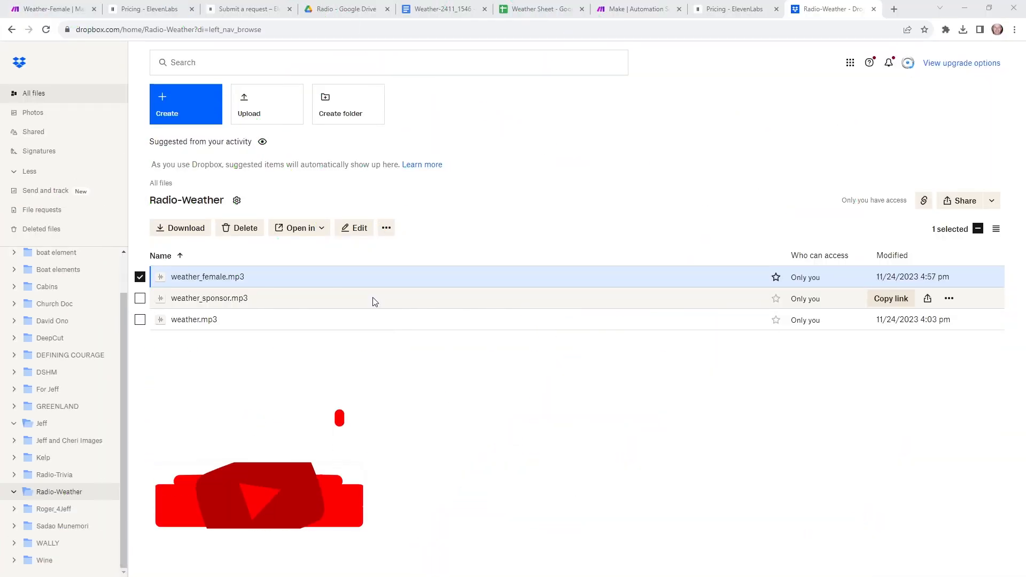
click(17, 560)
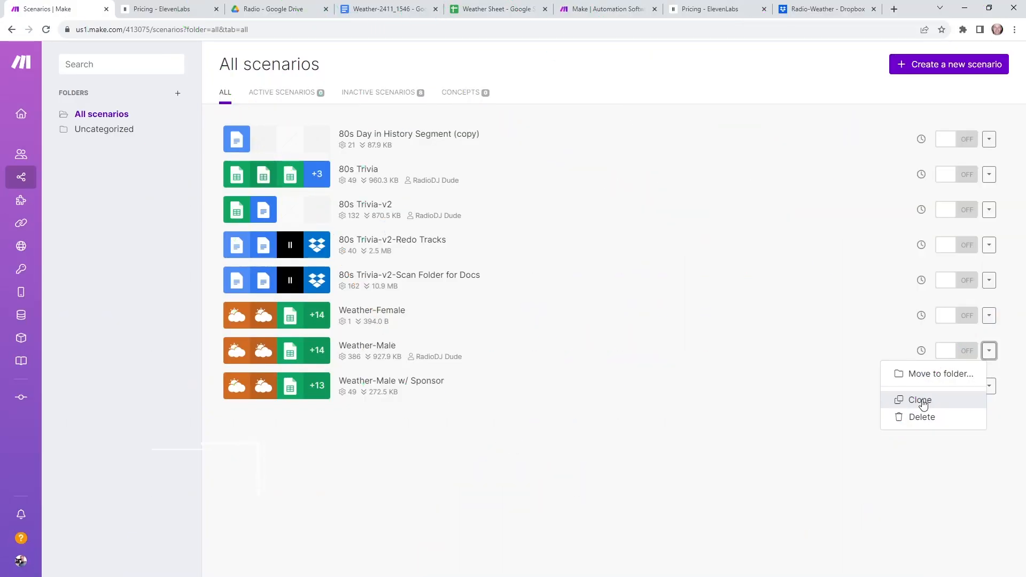
Step: Dismiss the Weather-Male scenario's options in Make and open the Weather-Male w/ Sponsor scenario for editing
click(710, 473)
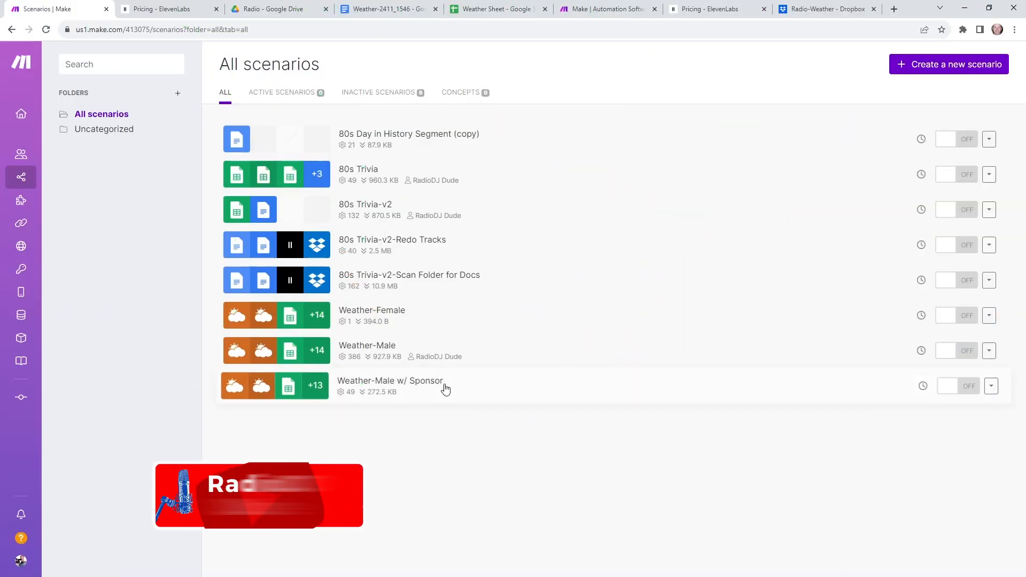
click(484, 385)
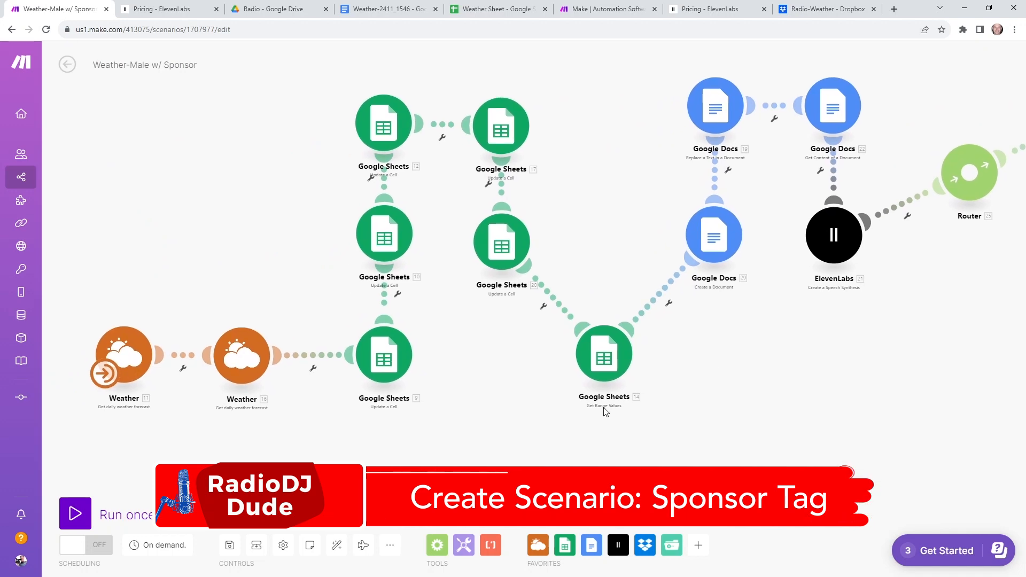
Step: Inspect Google Sheets module 14 and the sponsor tag text in columns K and L of the Weather Sheet
click(615, 363)
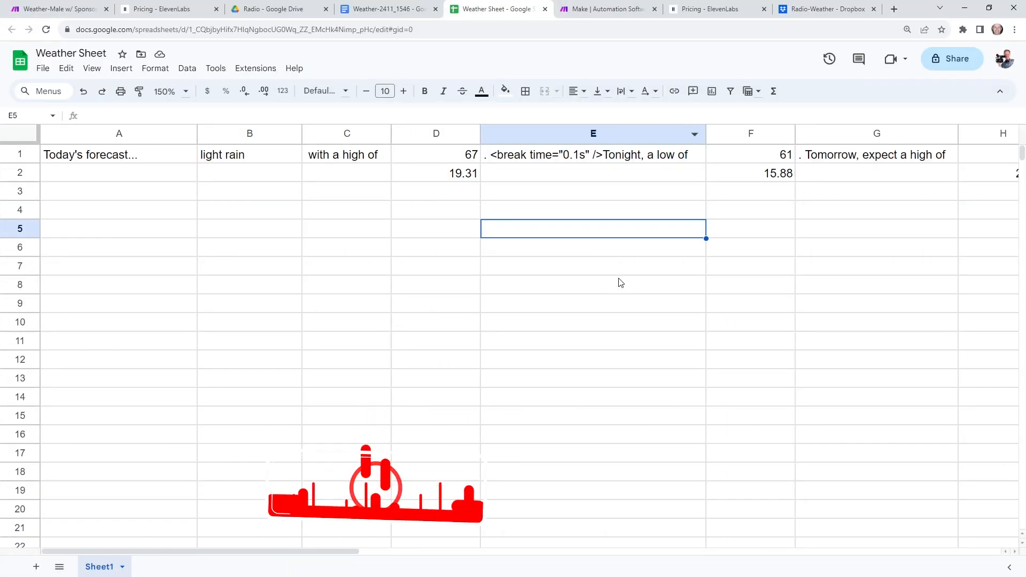
drag(193, 549, 553, 534)
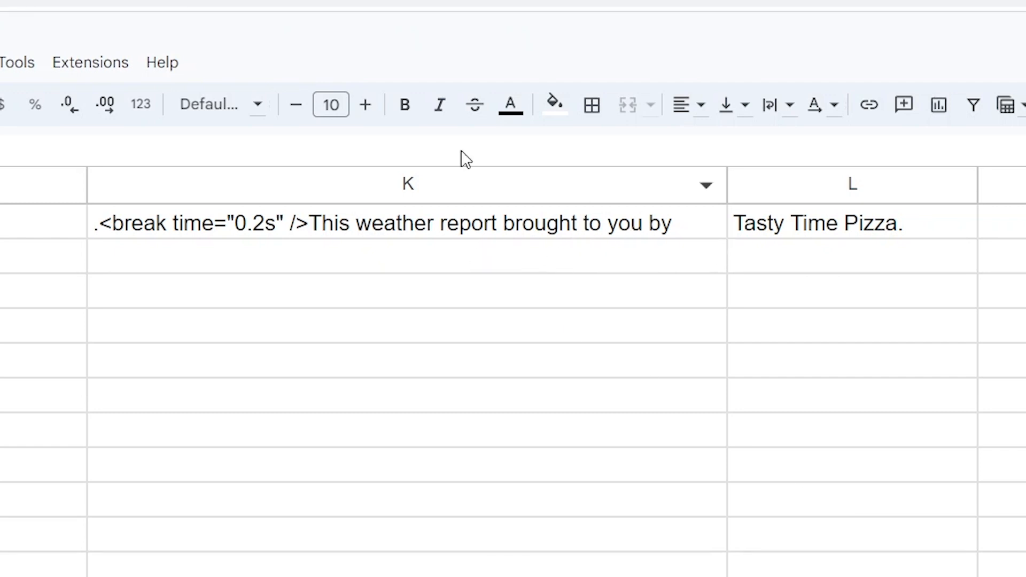
drag(627, 550, 143, 272)
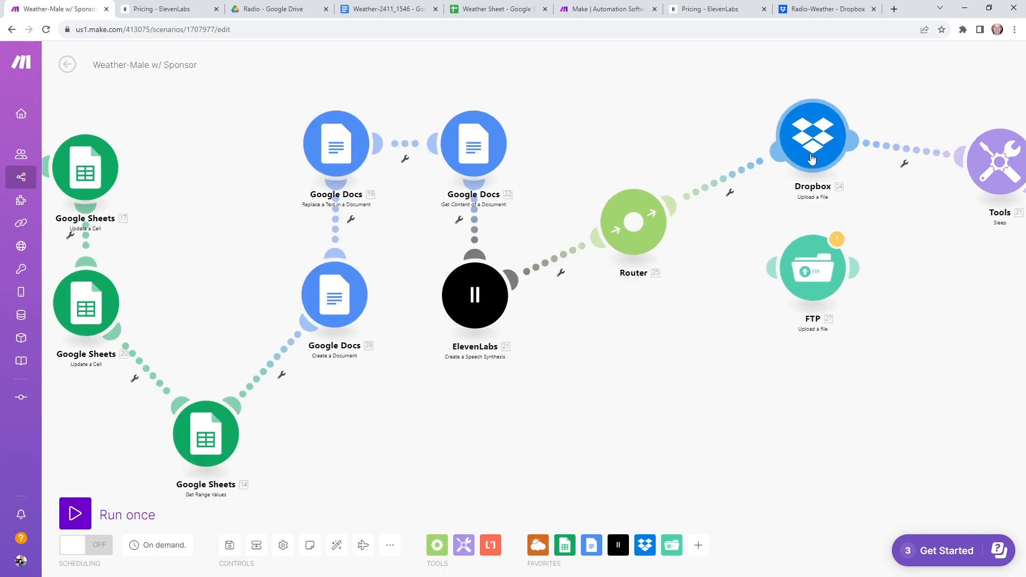
Step: In Dropbox module 24 of Weather-Male w/ Sponsor, set the uploaded file name to weather_sponsor.mp3 and save the module
click(841, 144)
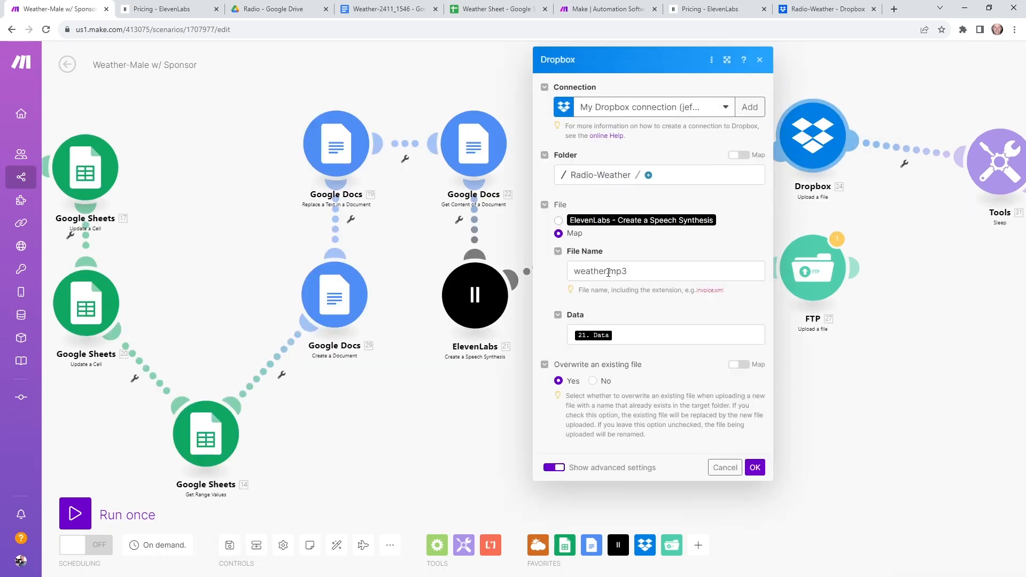
click(598, 271)
text(_sponsor)
click(650, 309)
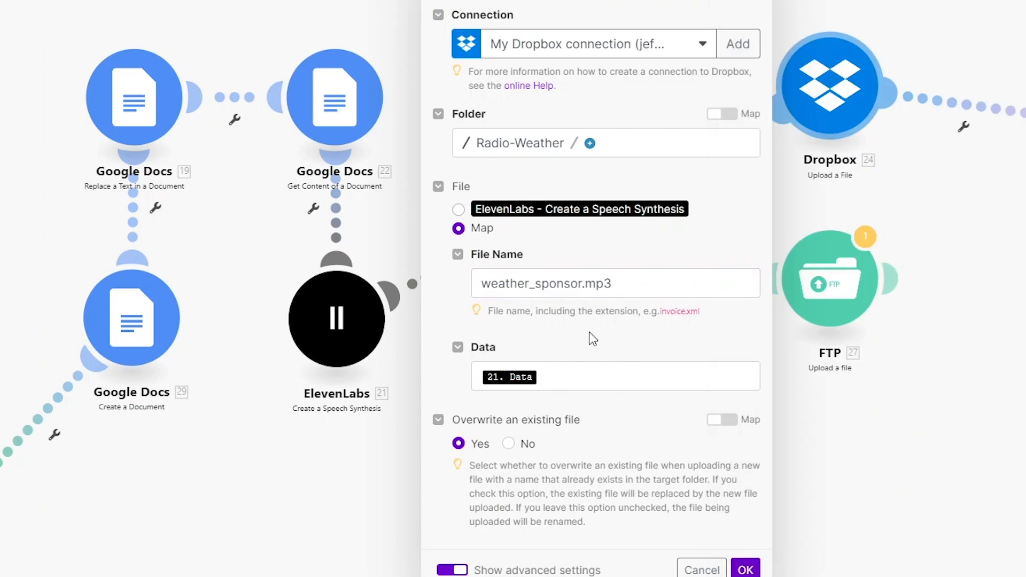
click(747, 569)
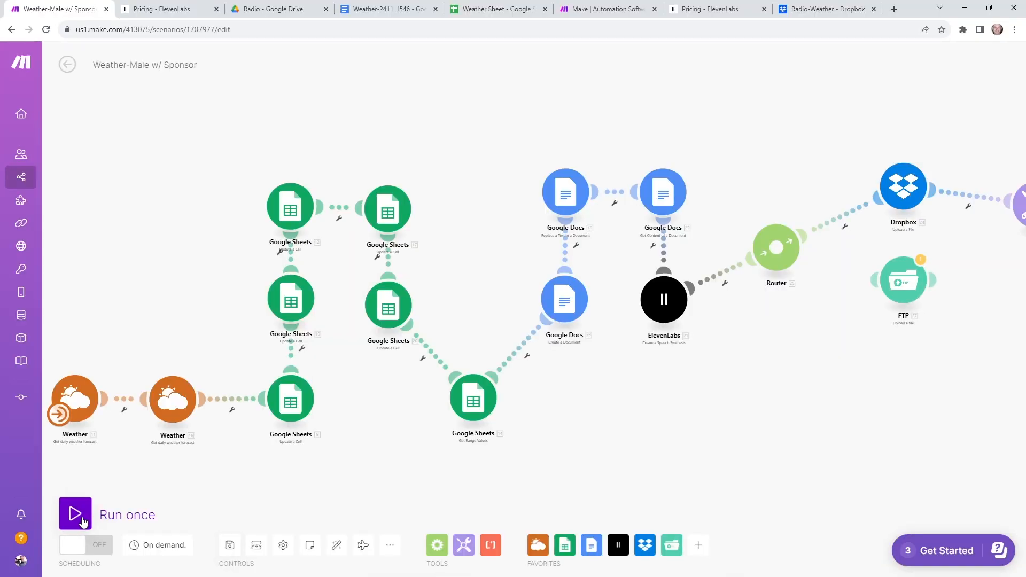
Step: Run the Weather-Male w/ Sponsor scenario once and open weather_sponsor.mp3 in Dropbox to play it
click(82, 518)
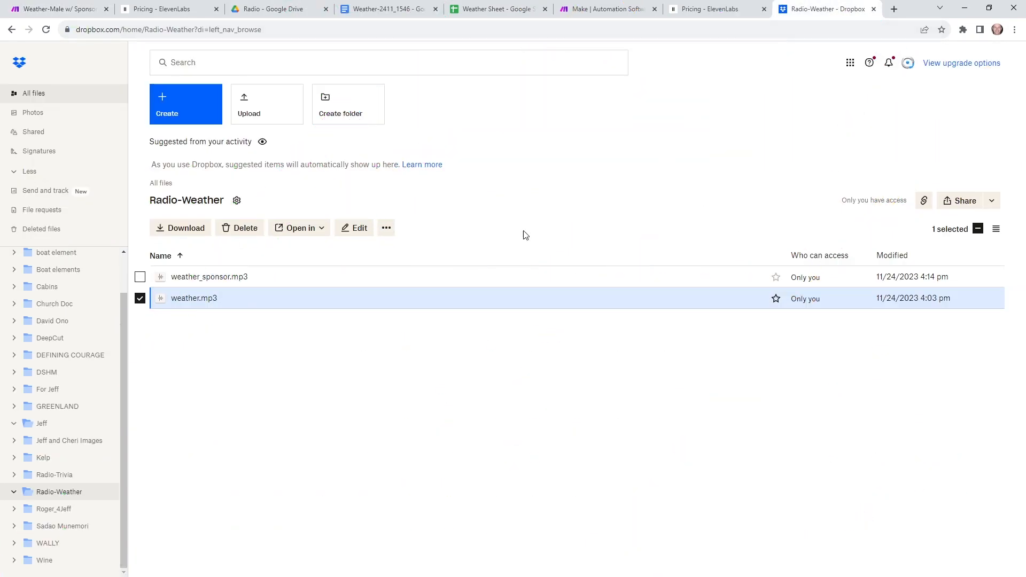
click(474, 285)
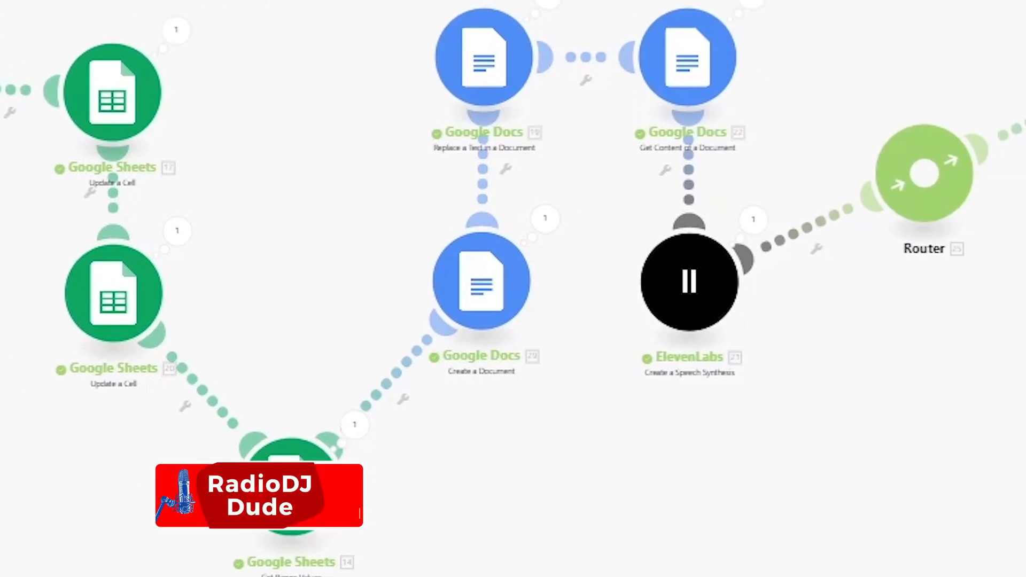
Step: Set the Weather-Male w/ Sponsor scenario's run schedule to Every day
click(98, 396)
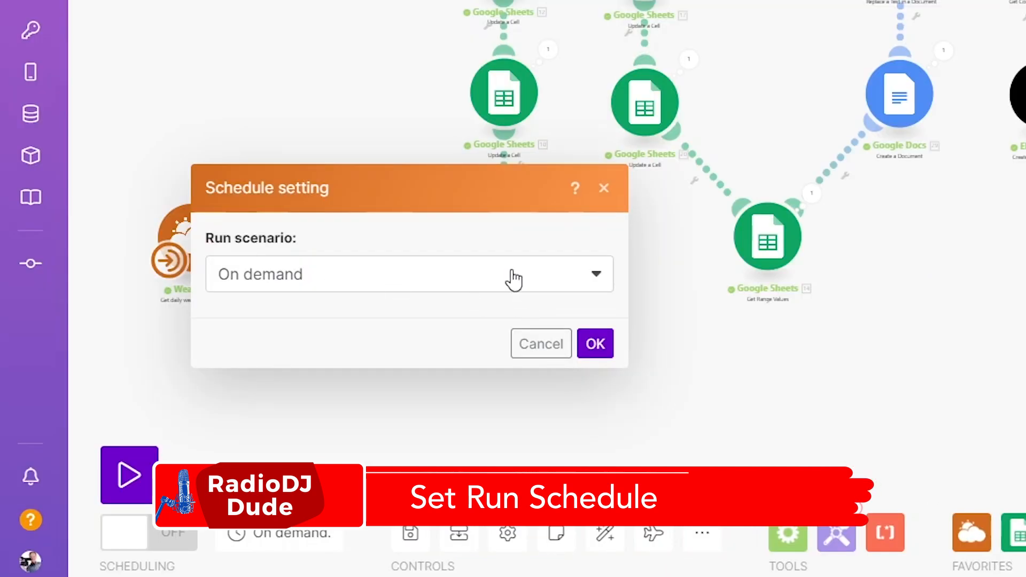
click(514, 279)
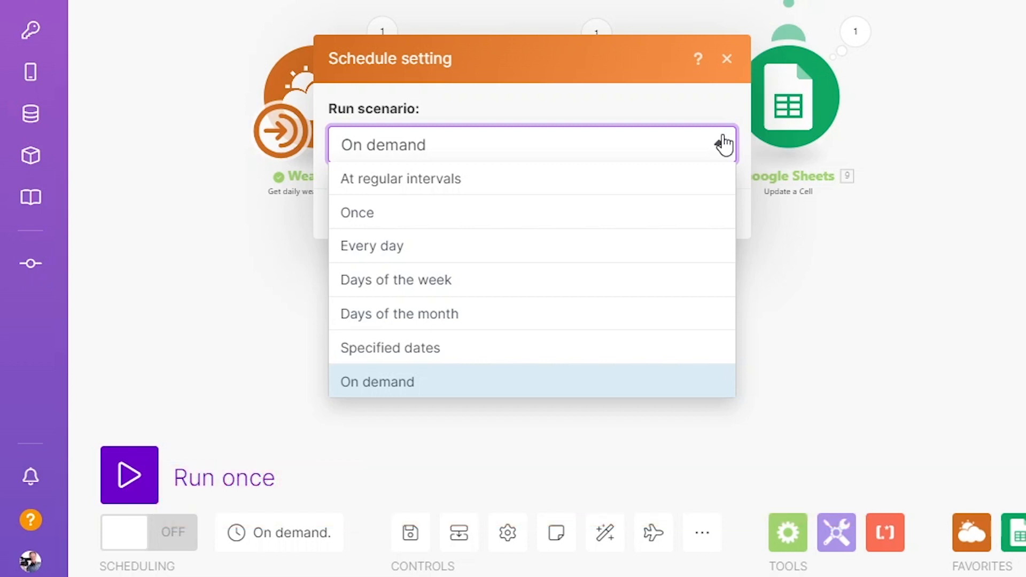
click(520, 179)
click(495, 232)
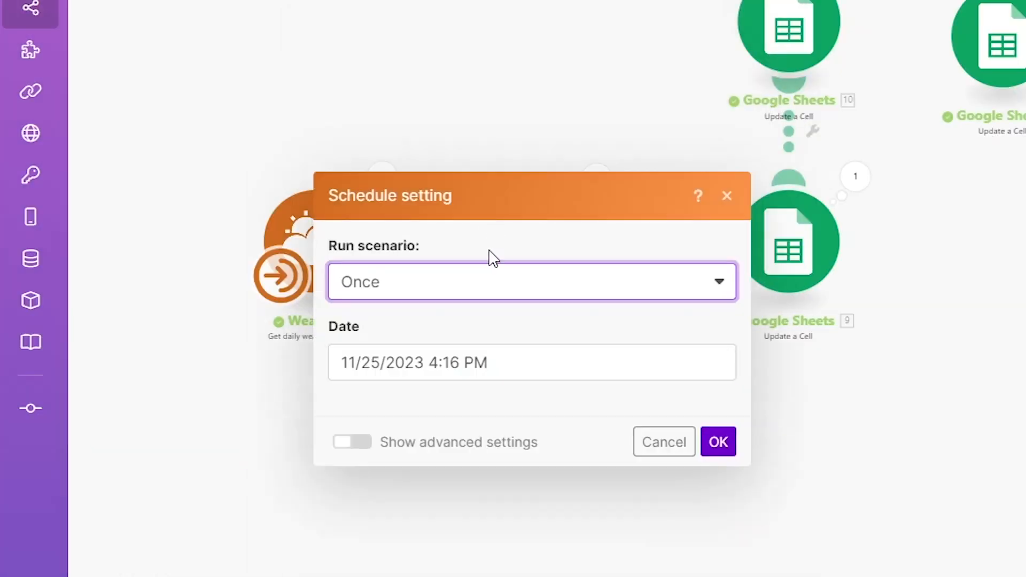
click(463, 229)
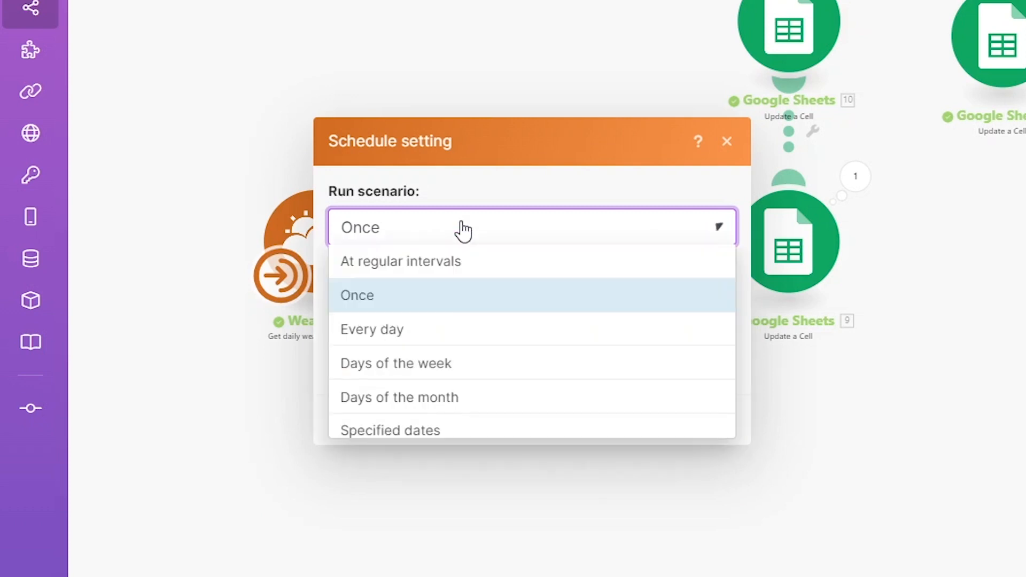
click(407, 327)
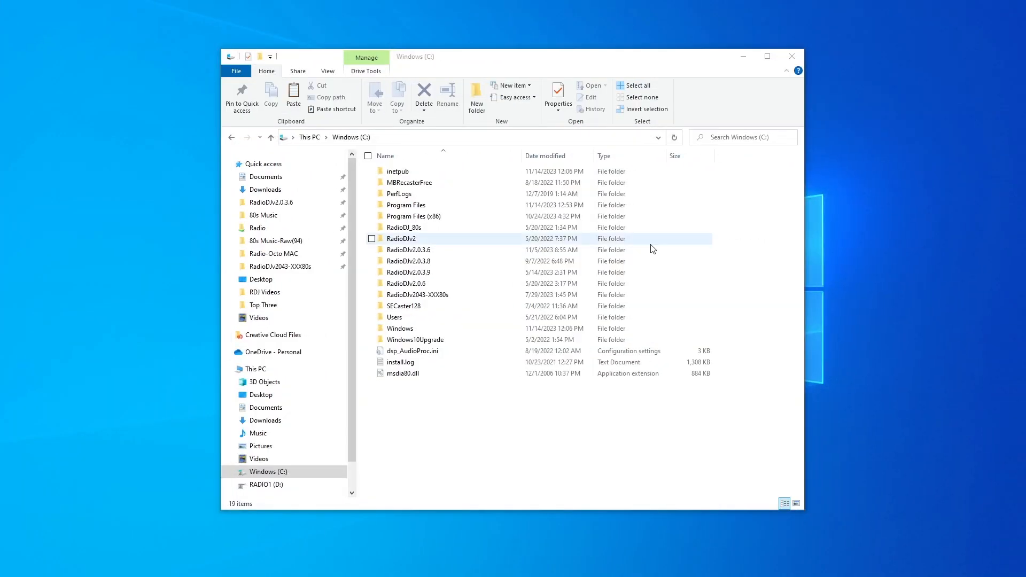
Step: In File Explorer, open the VT-Weather folder inside VT on the RADIO1 (D:) drive
click(266, 484)
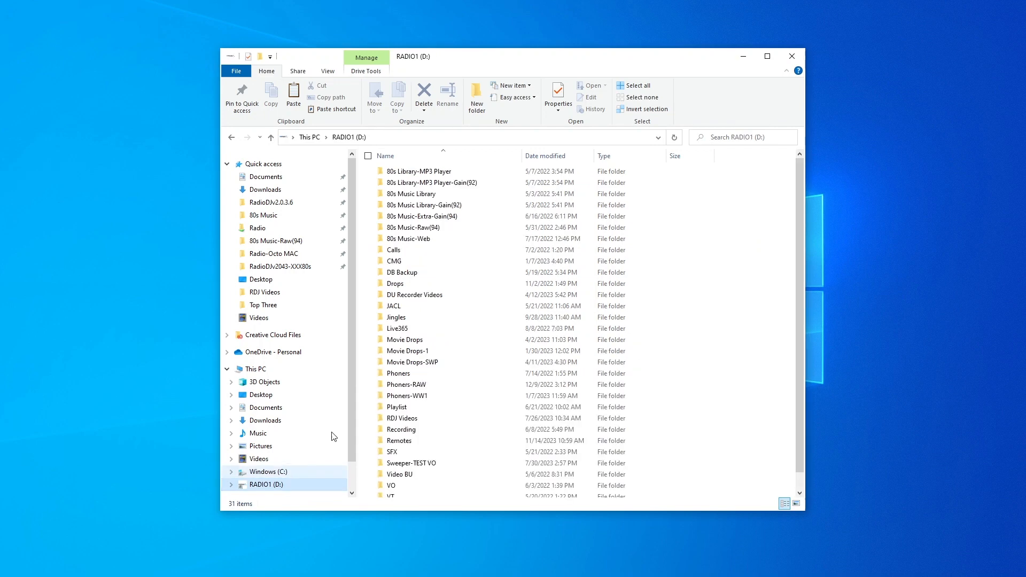
scroll(452, 390, down, 1)
click(390, 480)
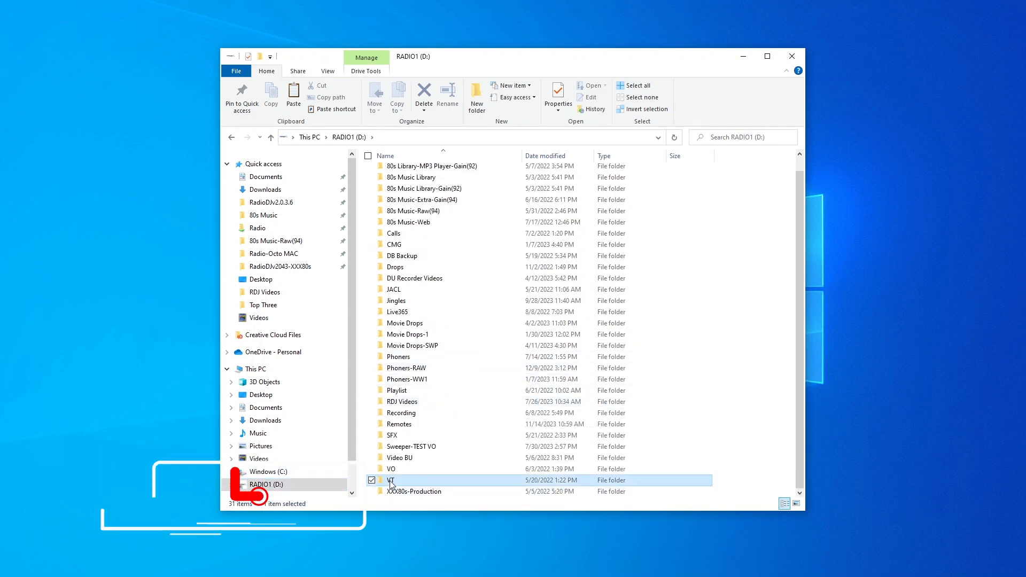
key(Return)
scroll(455, 380, down, 5)
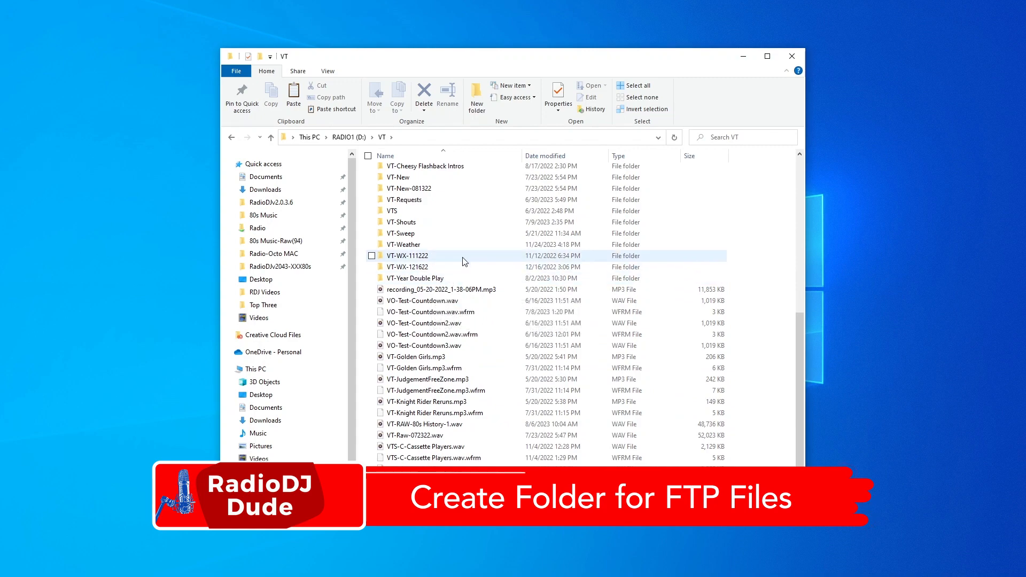
double_click(405, 245)
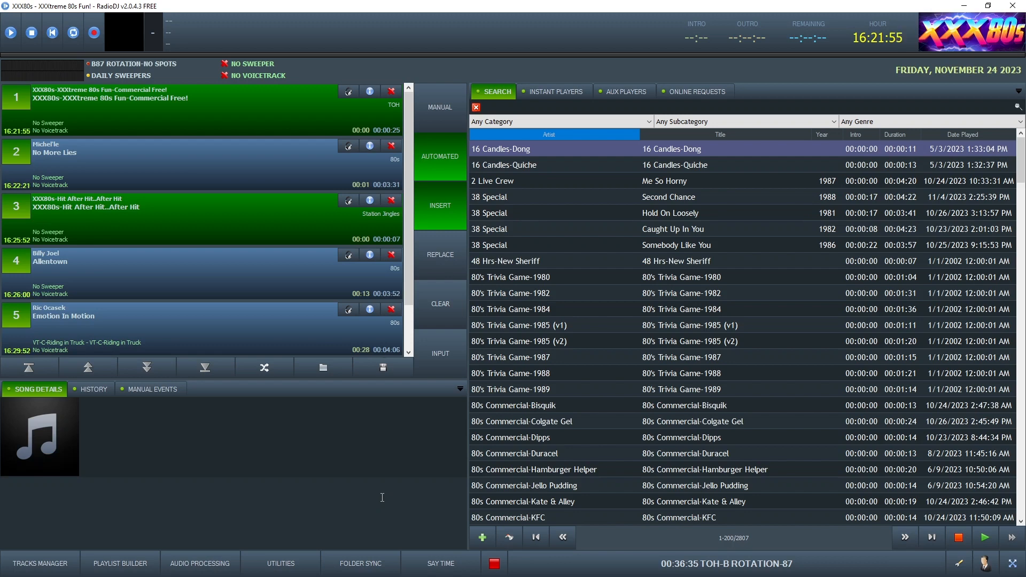
Step: In RadioDJ, view the Folder Sync settings and close them
click(368, 564)
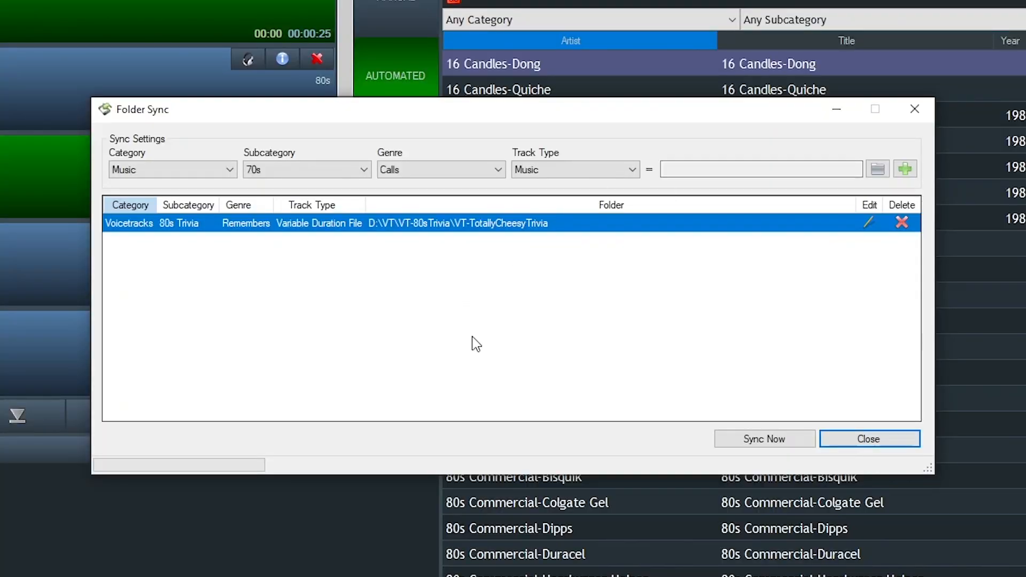
click(871, 439)
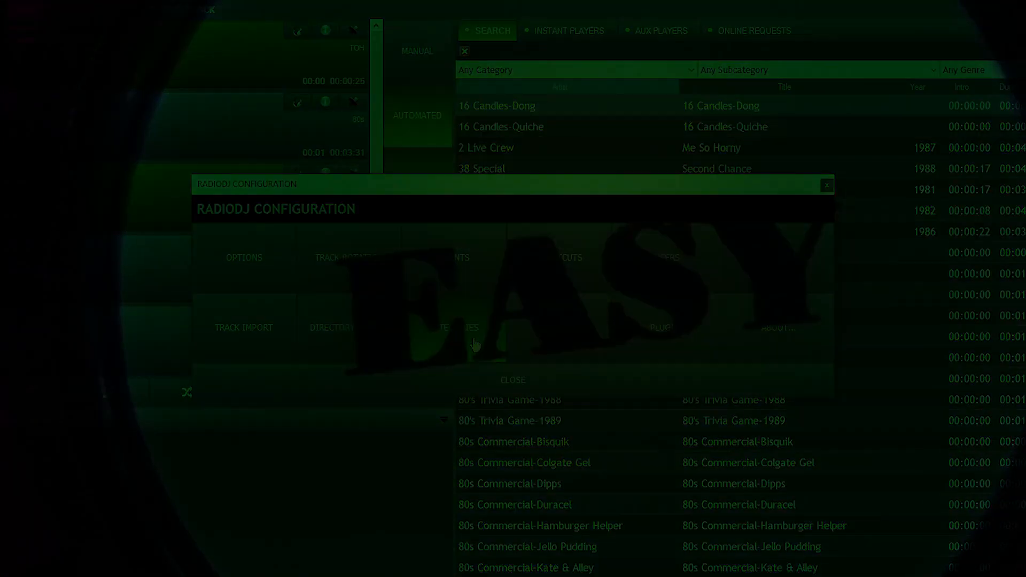
Step: Add a Weather subcategory to the Voicetracks category in the Categories Manager and save it
click(475, 345)
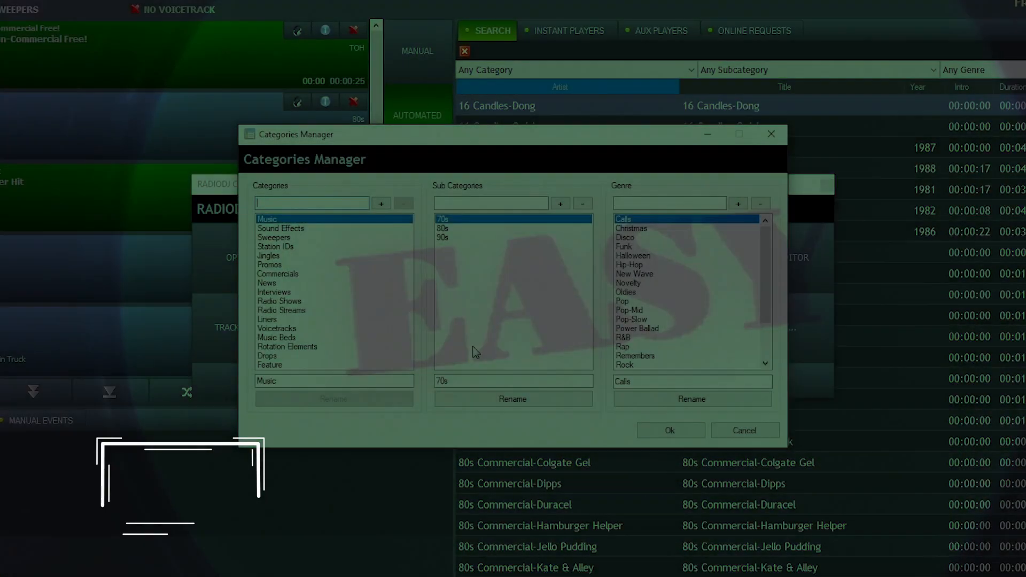
click(283, 329)
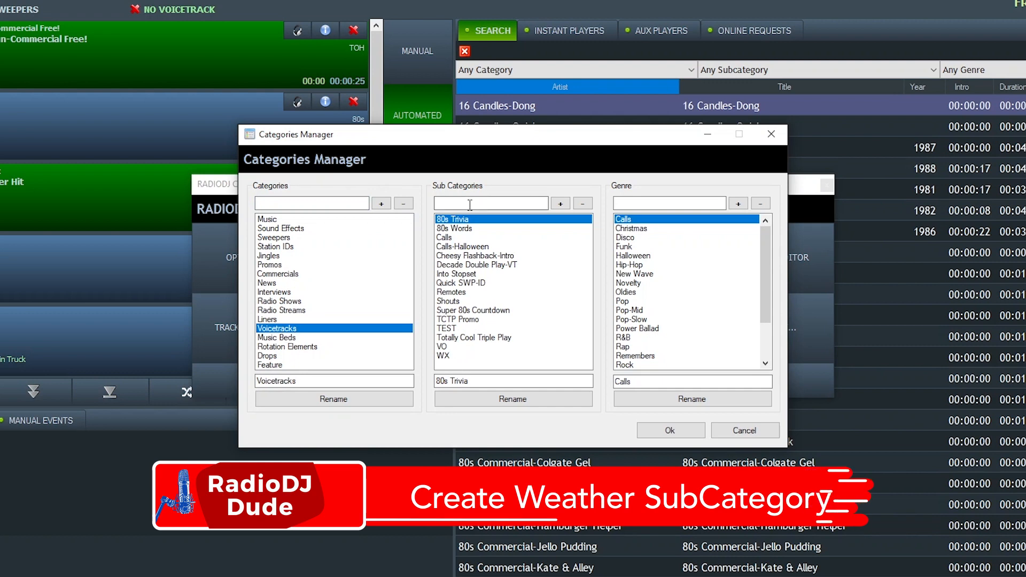
click(491, 204)
text(W)
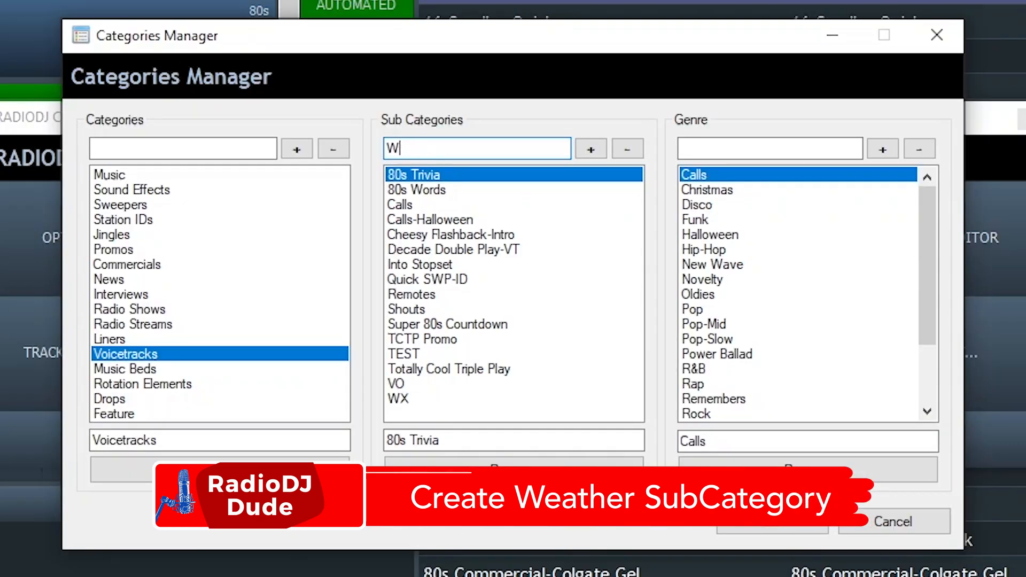
text(Eather)
click(592, 148)
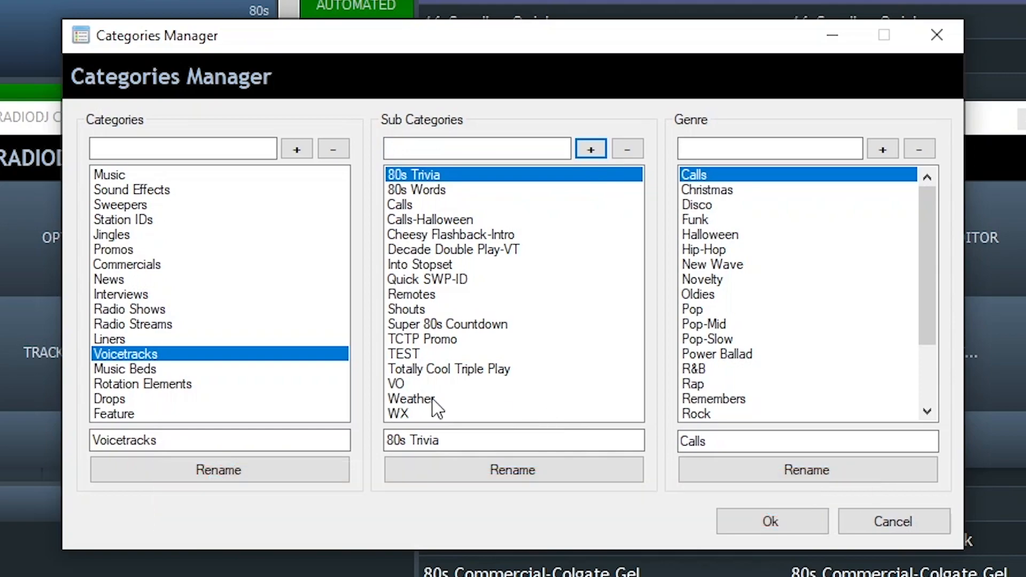
click(805, 524)
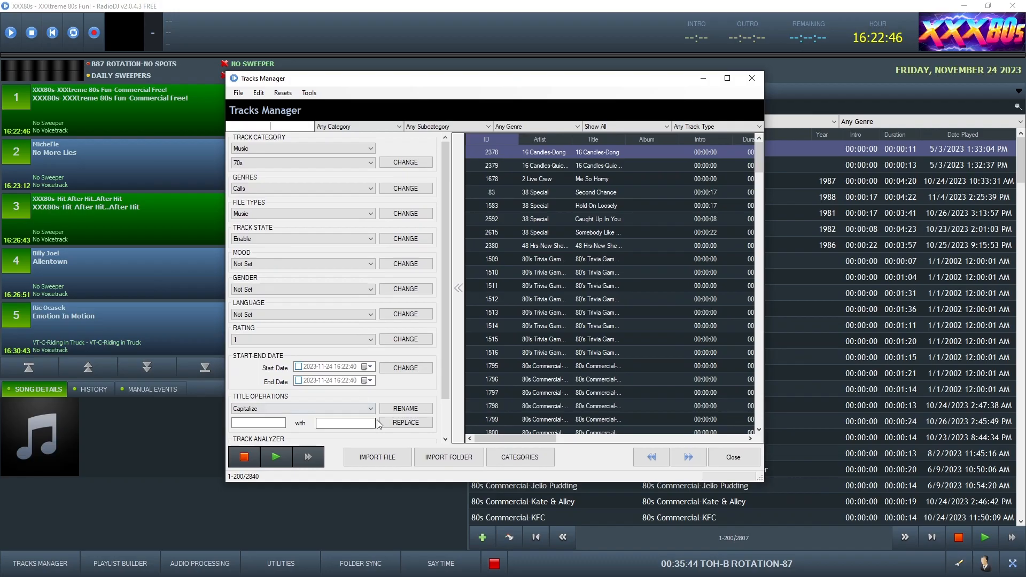
Step: Start a file import in the Tracks Manager and load weather.mp3 from D:\VT\VT-Weather
click(726, 79)
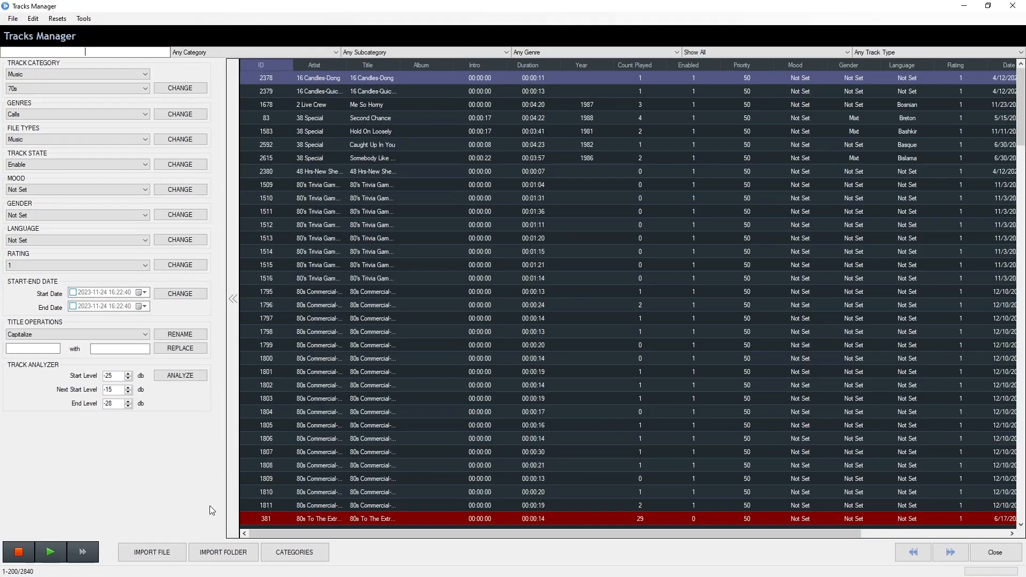
click(152, 552)
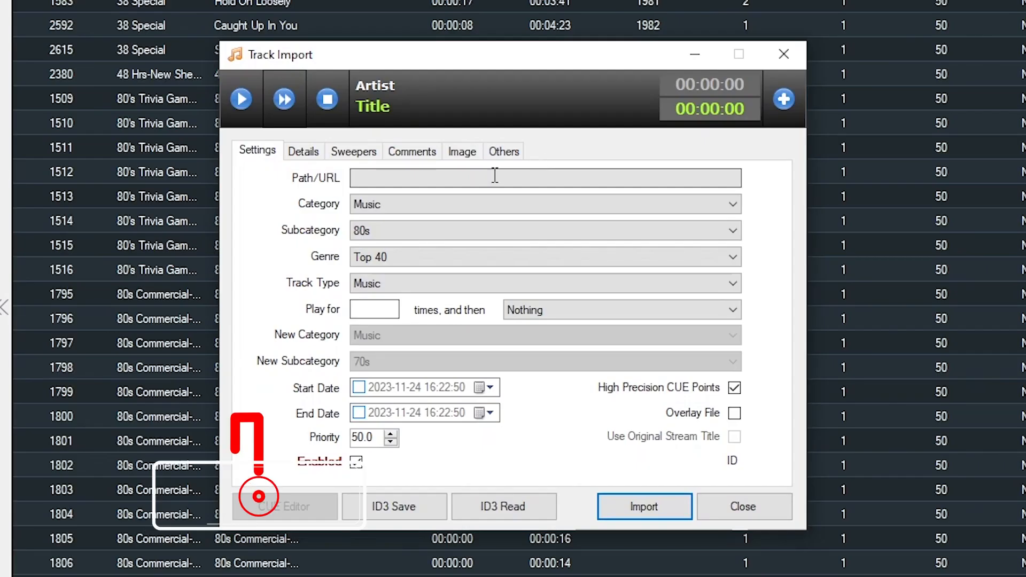
click(784, 99)
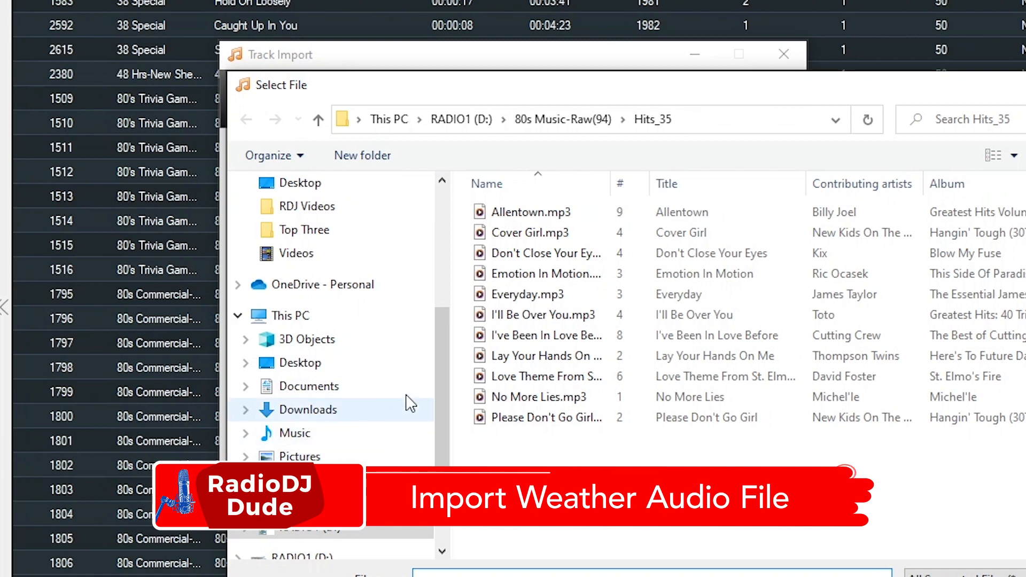
click(553, 214)
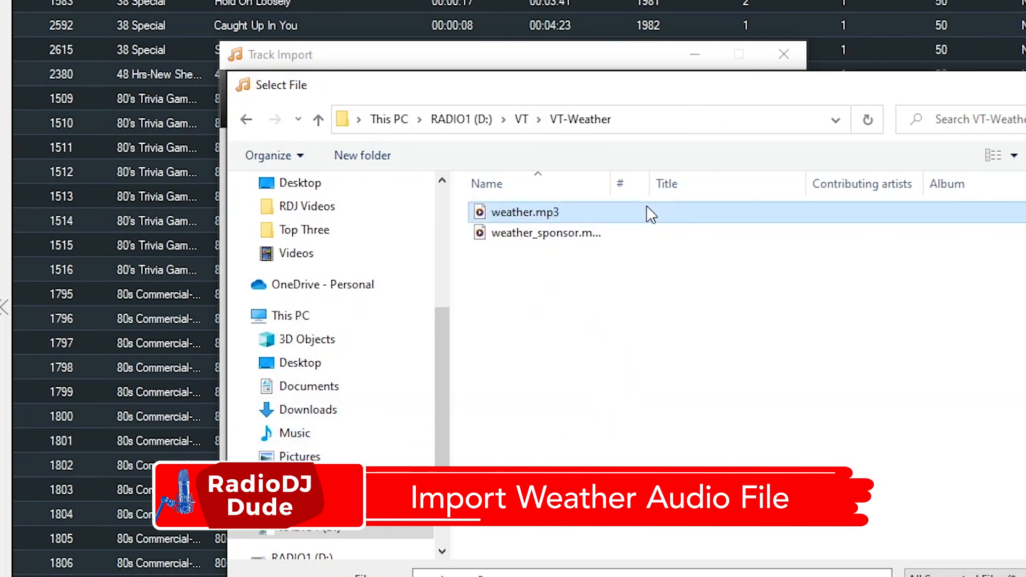
key(Return)
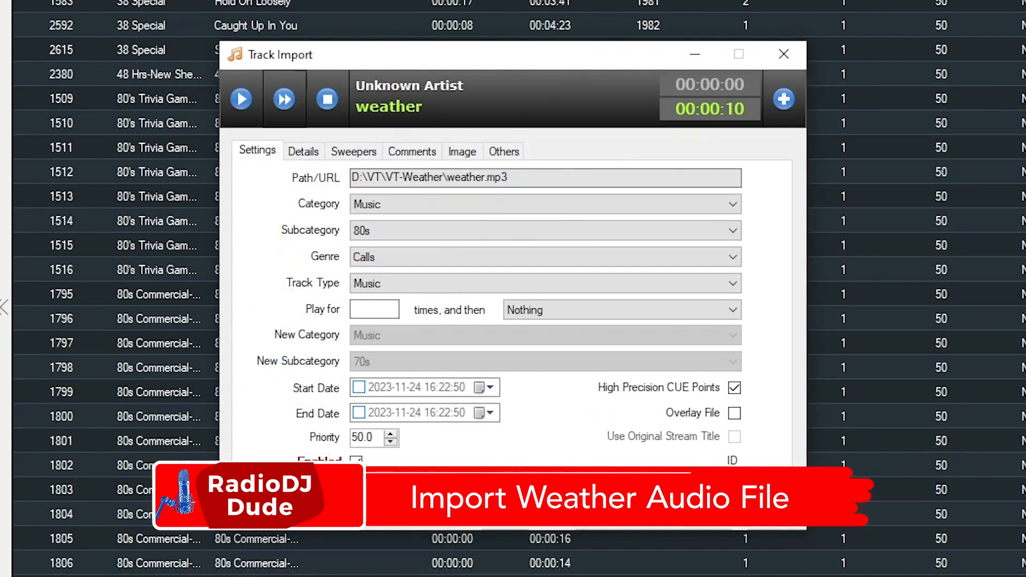
Step: Set the track's category to Voicetracks, subcategory to Weather, genre to Top 40 and track type to Variable Duration File
click(399, 202)
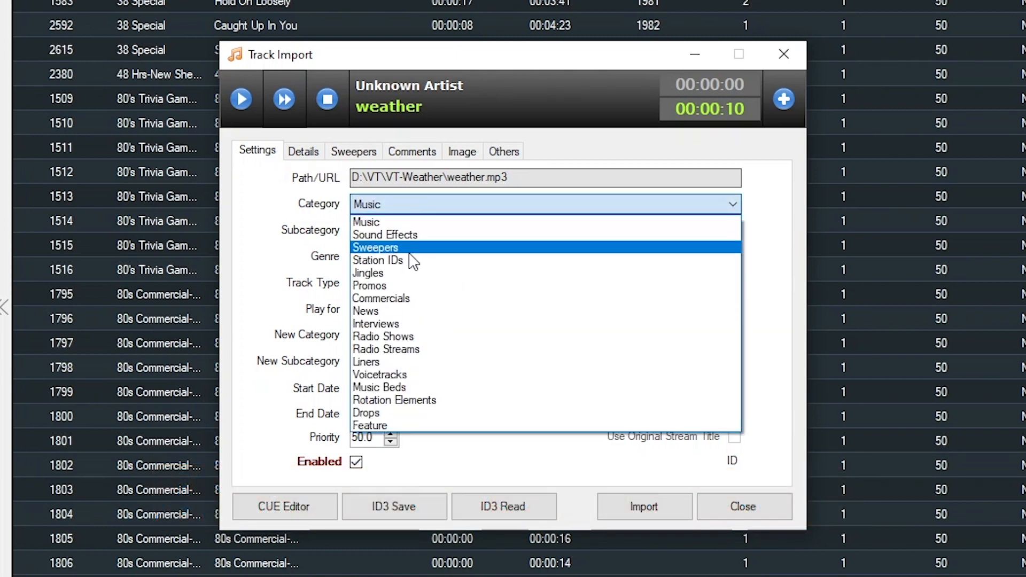
click(432, 375)
click(416, 229)
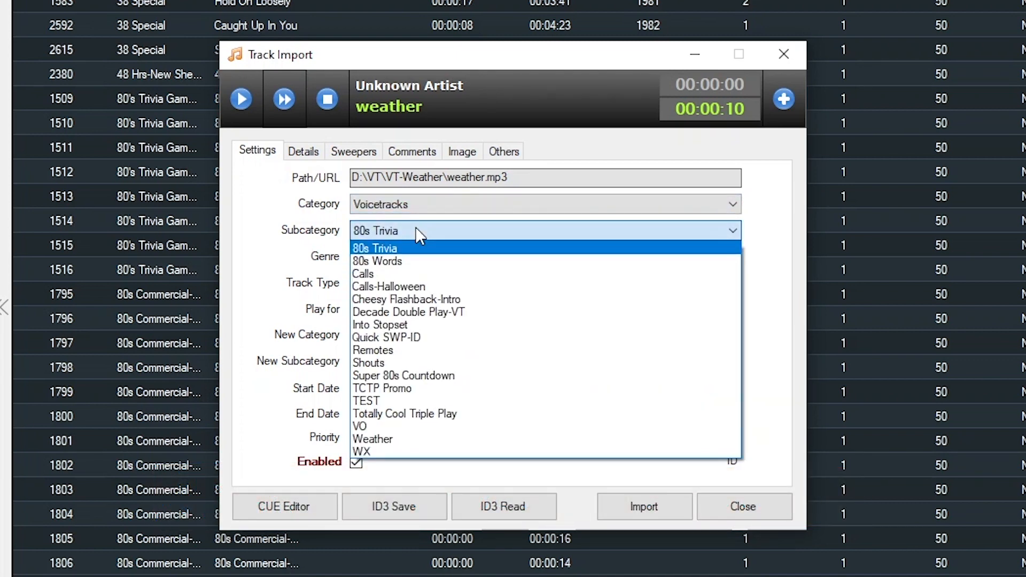
click(393, 440)
click(380, 261)
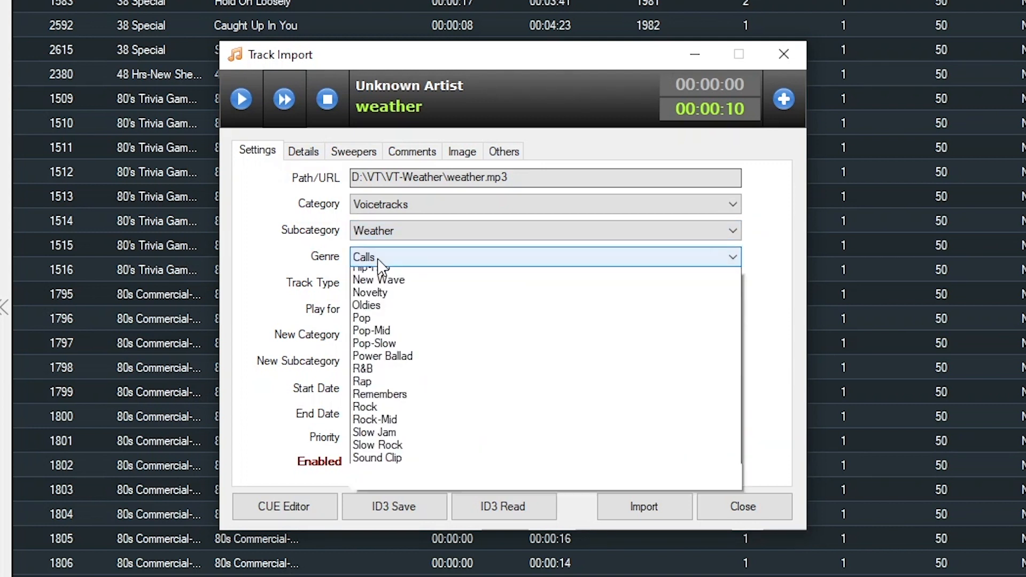
click(374, 556)
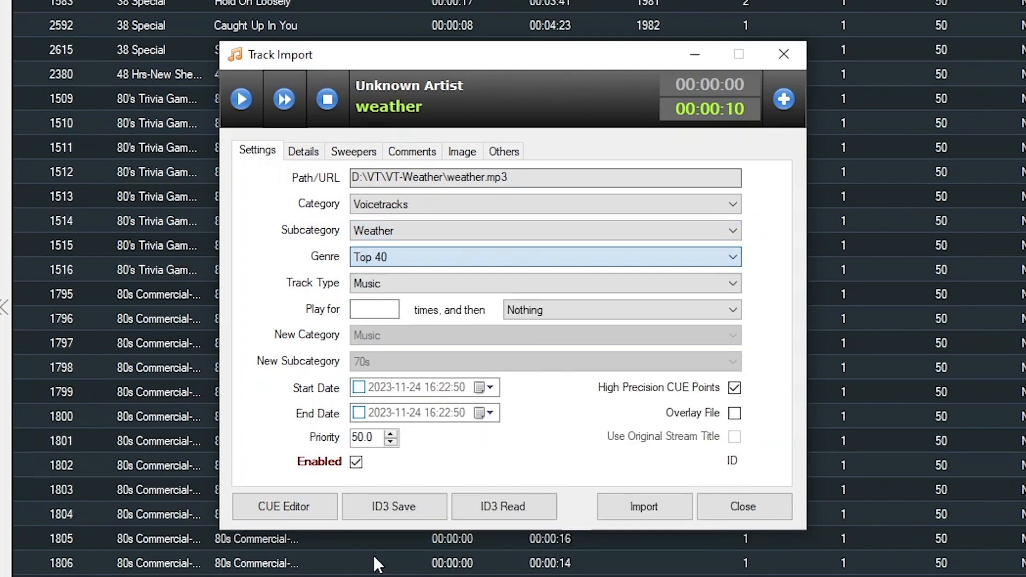
click(440, 287)
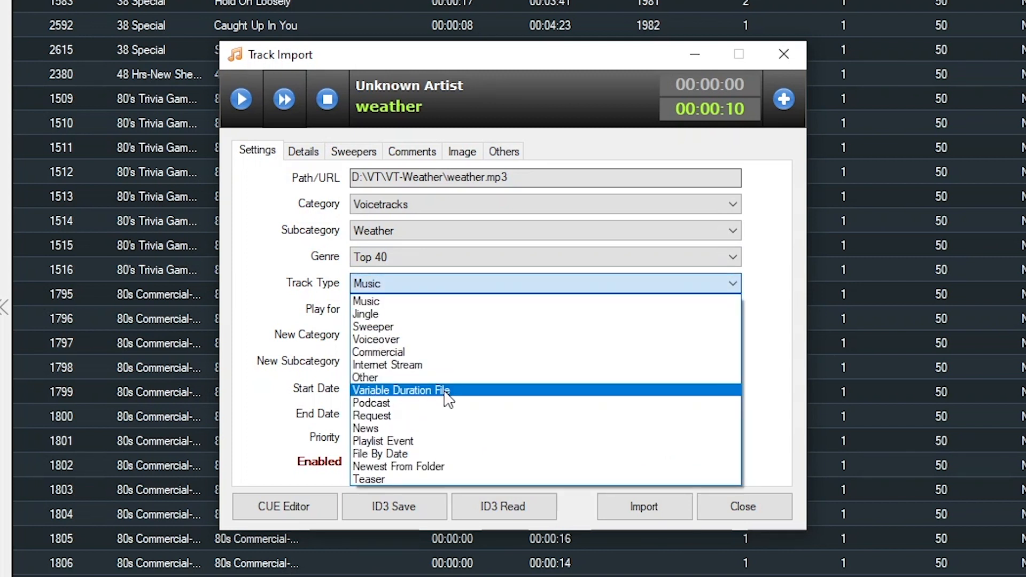
click(448, 390)
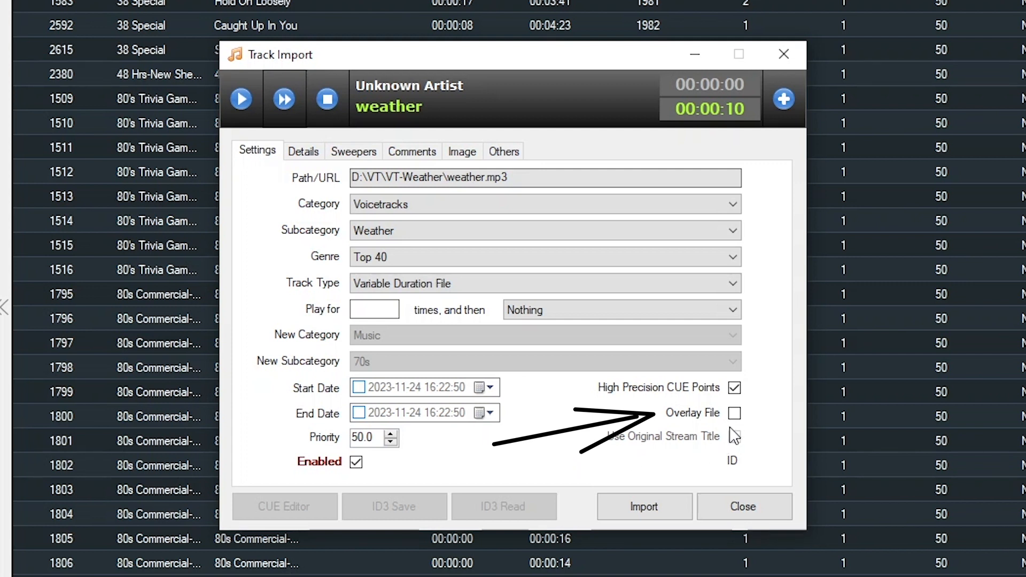
Step: Set the artist to XXX80s and the title to Weather Update, then import the track with Overlay File enabled
click(304, 152)
drag(477, 182, 272, 183)
text(XX)
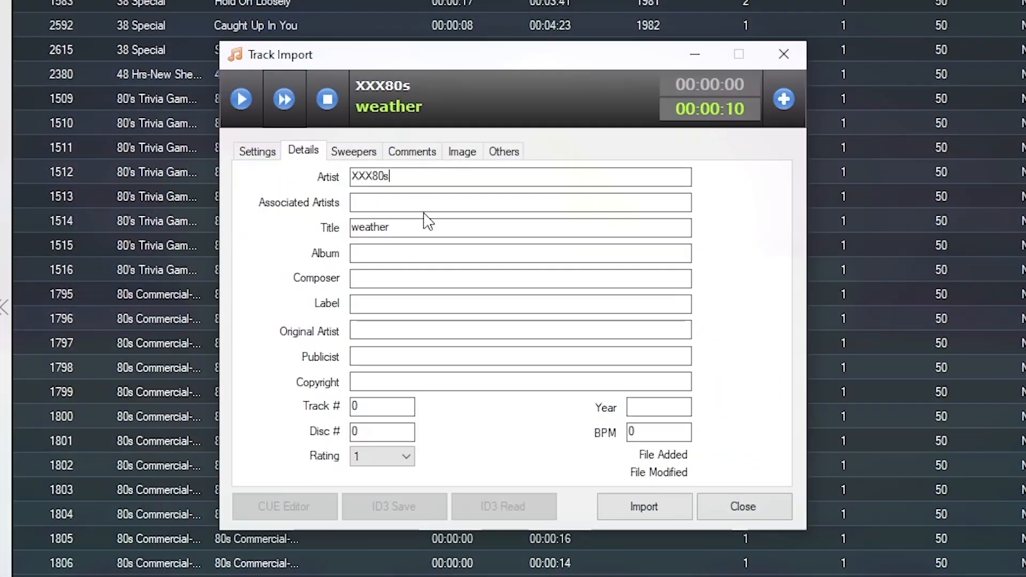
key(BackSpace)
key(BackSpace)
key(BackSpace)
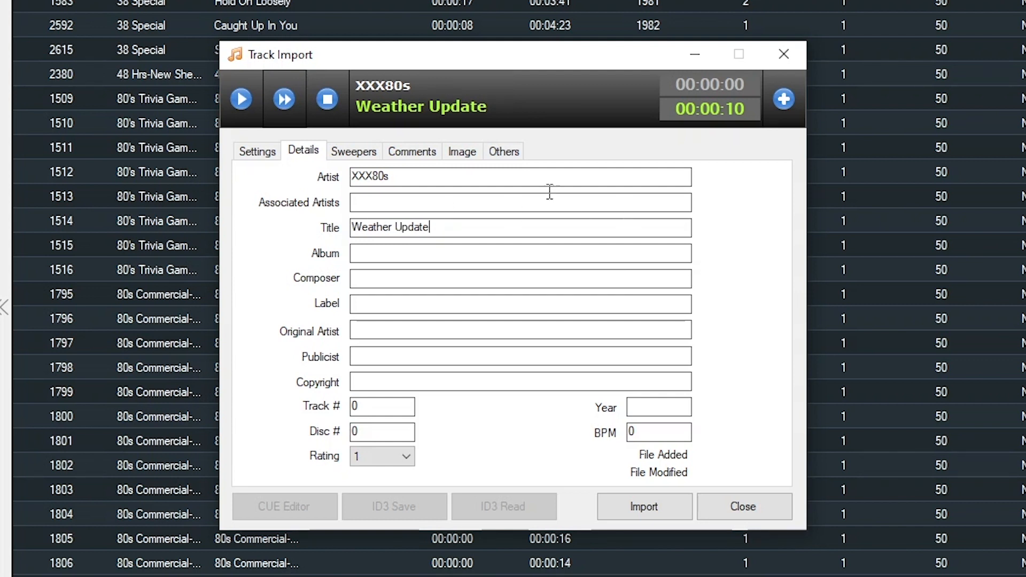
click(258, 151)
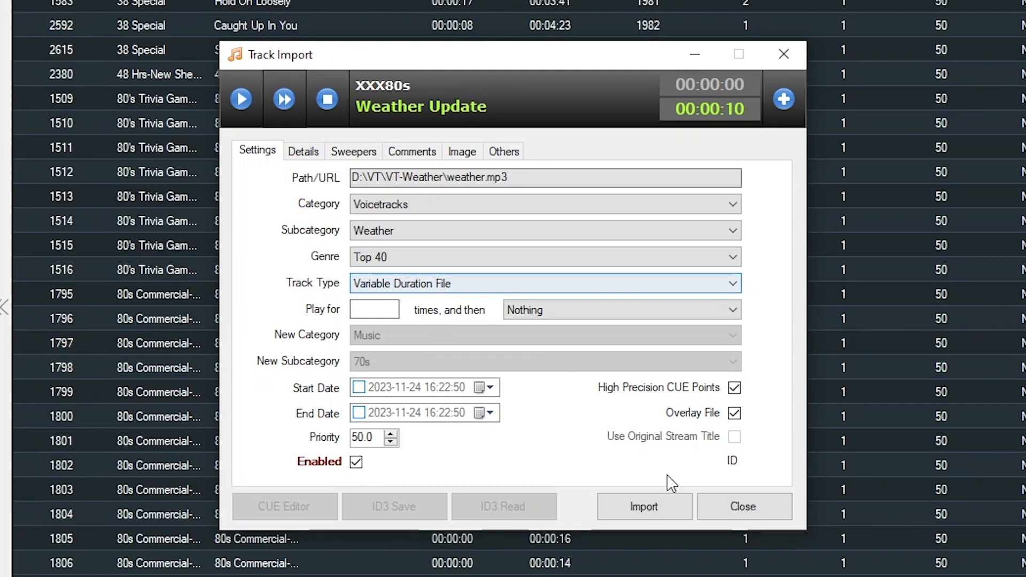
click(656, 505)
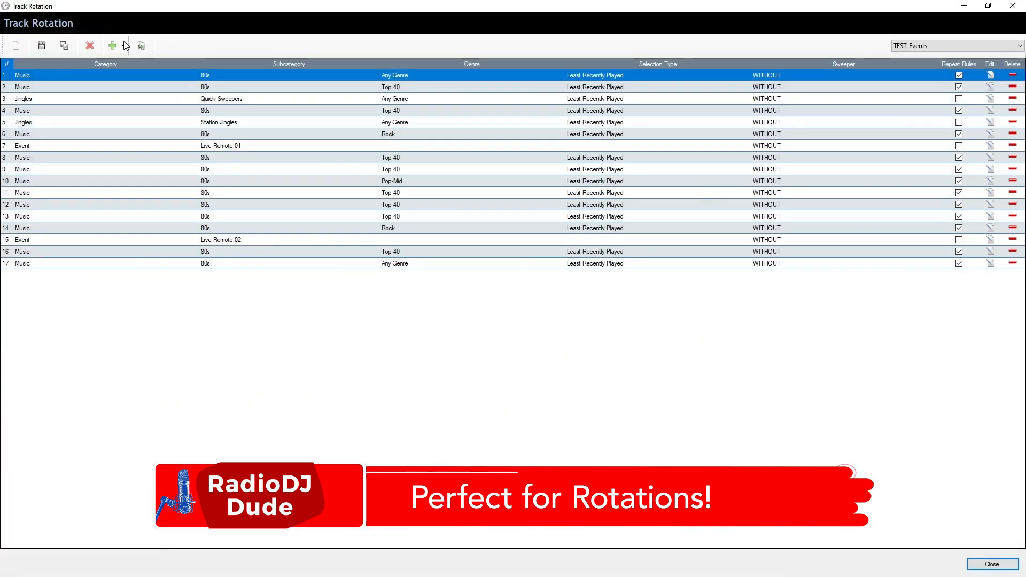
Step: Start a new track entry in the TEST-Events rotation with category Music Beds and subcategory WX Beds
click(124, 46)
click(143, 62)
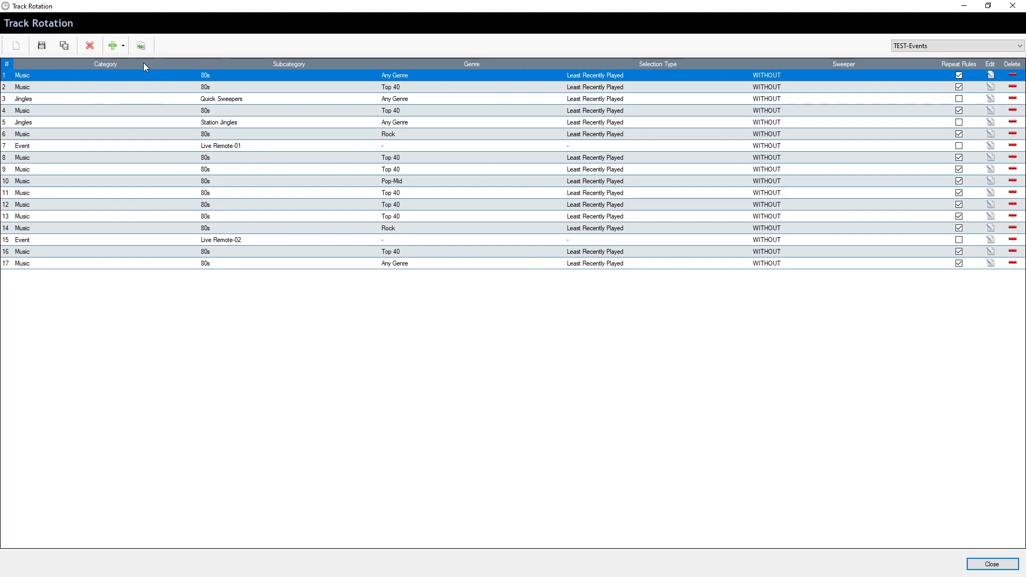
click(546, 193)
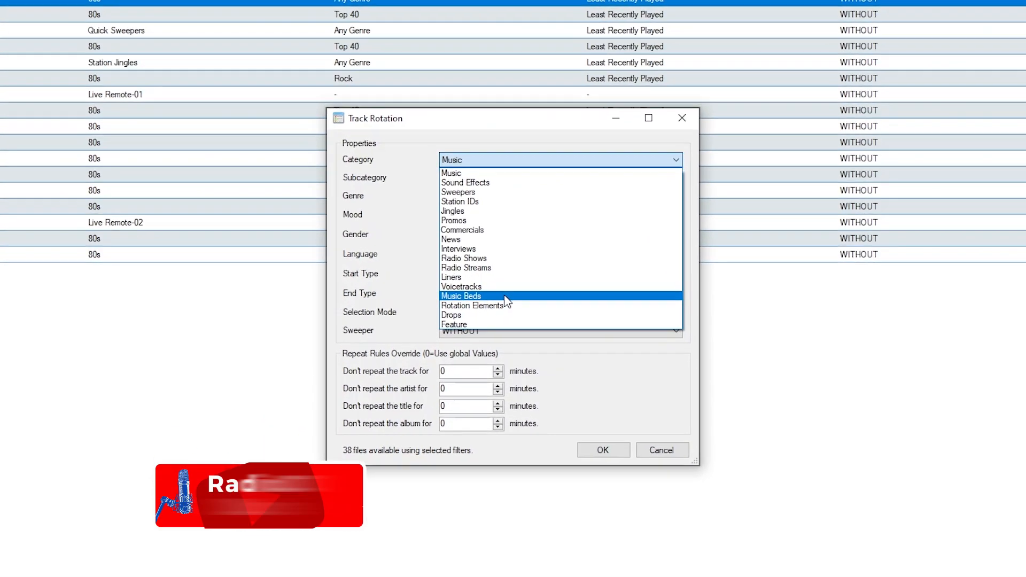
click(505, 297)
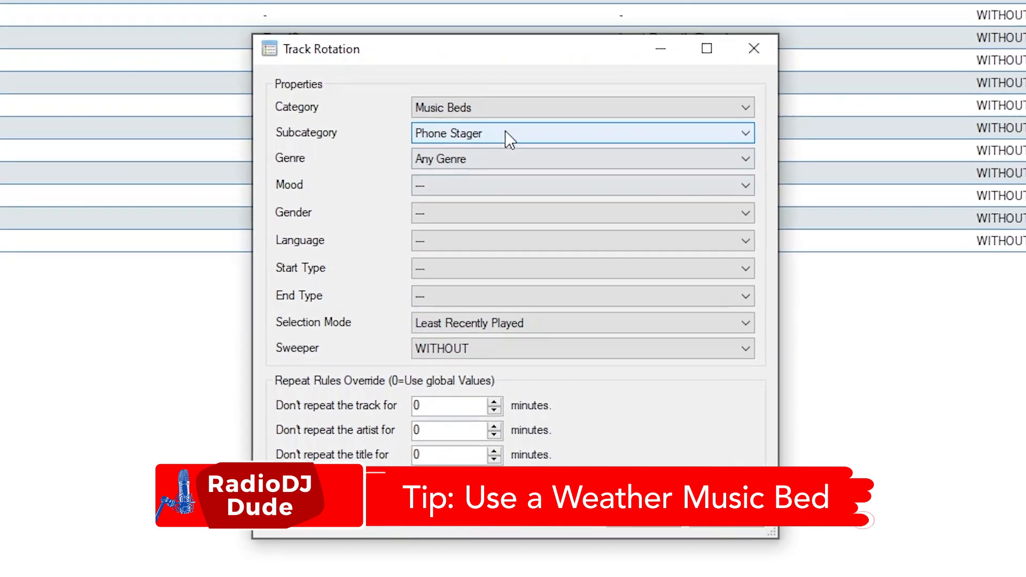
click(505, 133)
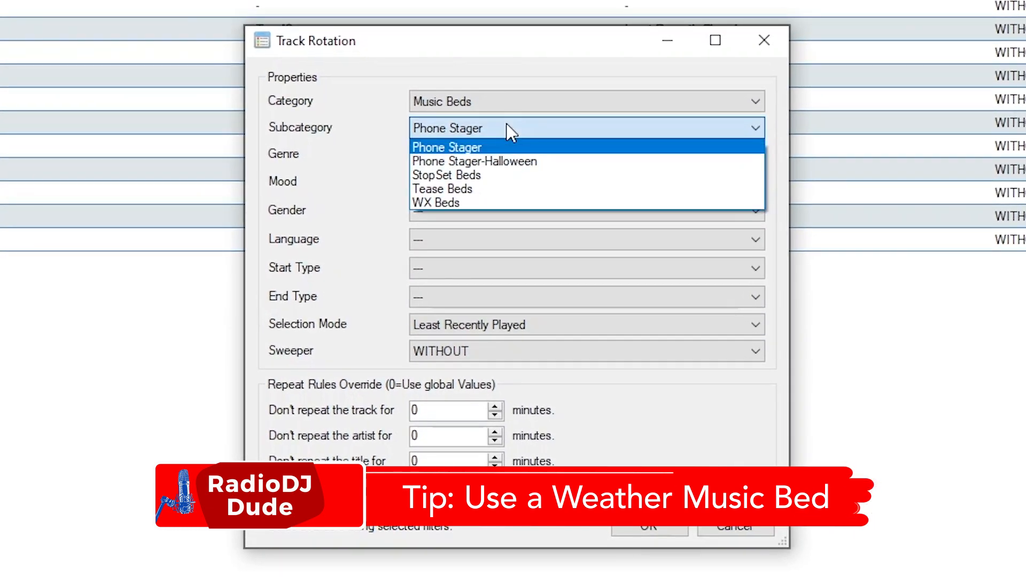
click(462, 202)
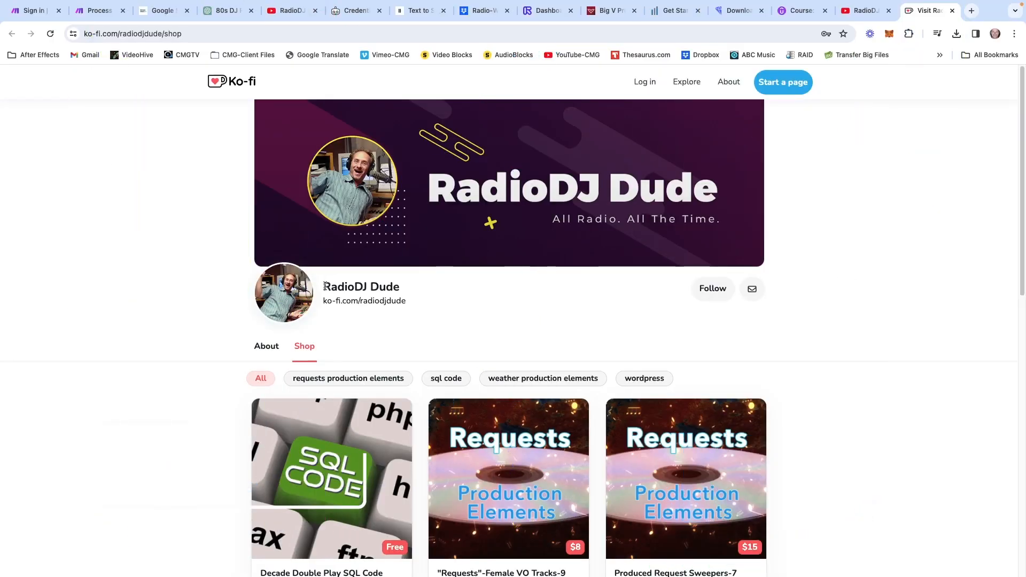
Step: Switch to the RadioDJ Dude Ko-fi shop in the browser and examine the Weather Update Stager with Pop Music Bed product
drag(323, 282, 419, 306)
click(547, 313)
scroll(547, 313, down, 1)
scroll(547, 315, down, 6)
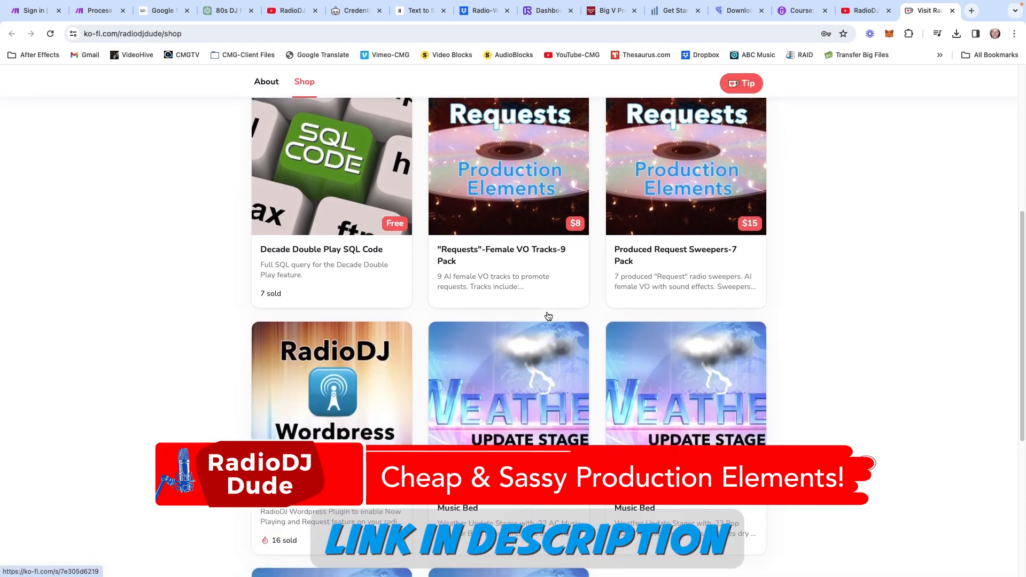
scroll(548, 316, down, 3)
click(691, 351)
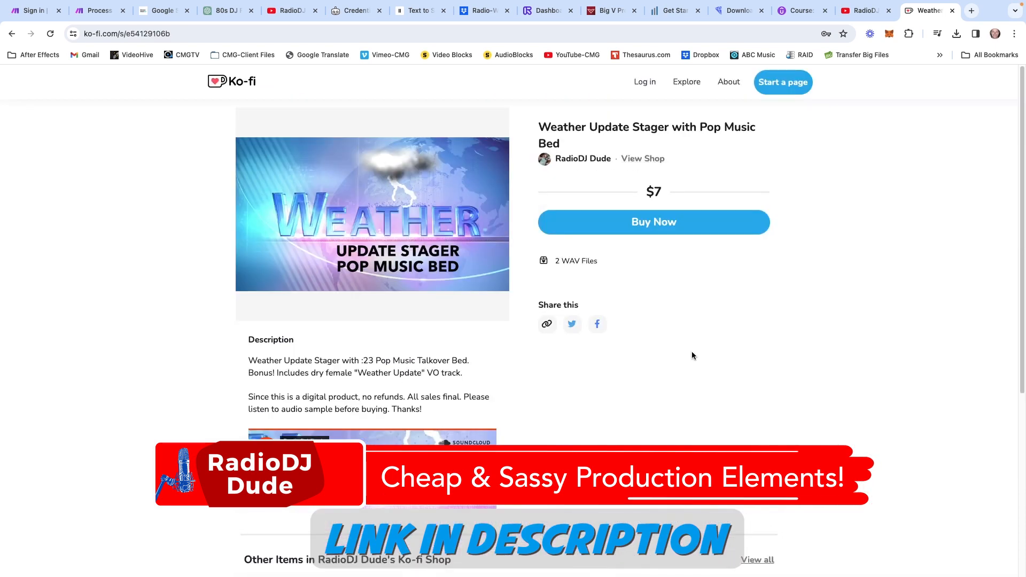
scroll(692, 352, down, 6)
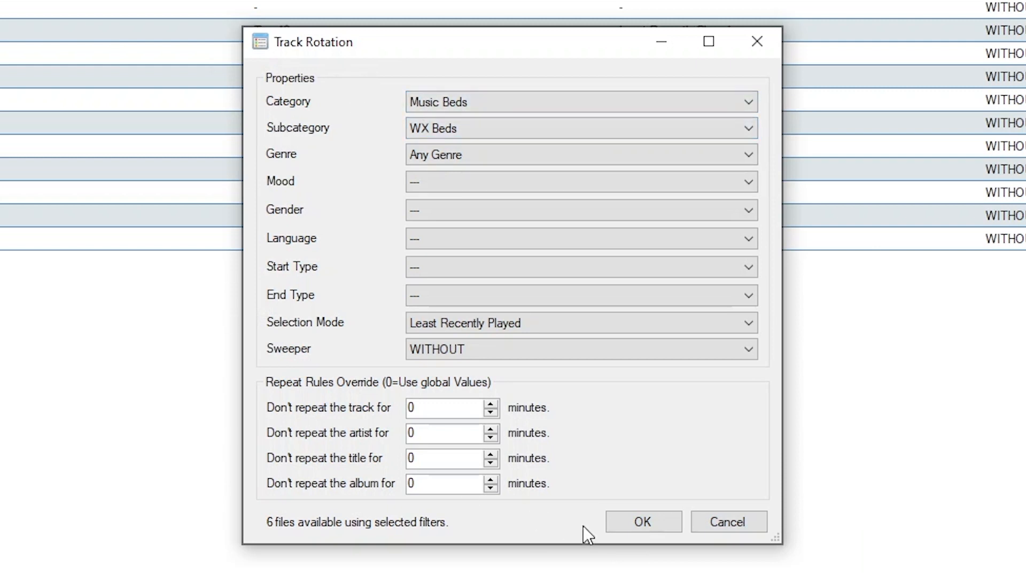
Step: Return to the Track Rotation window, confirm the WX Beds entry and move it directly above the Station Jingles row
click(646, 521)
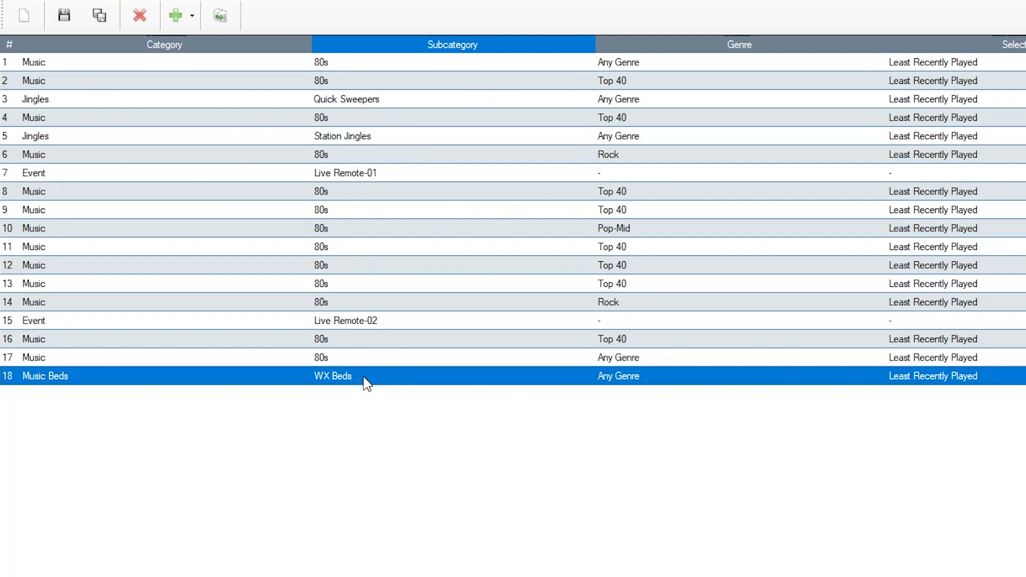
drag(336, 132, 336, 131)
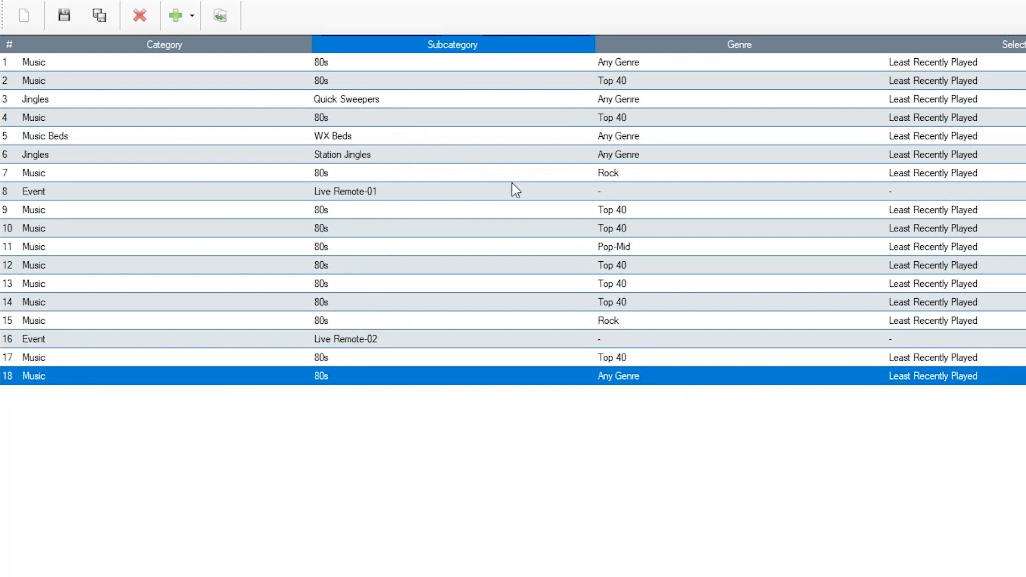
Step: Add another track entry to the rotation with category Voicetracks and subcategory Weather
click(169, 15)
click(443, 202)
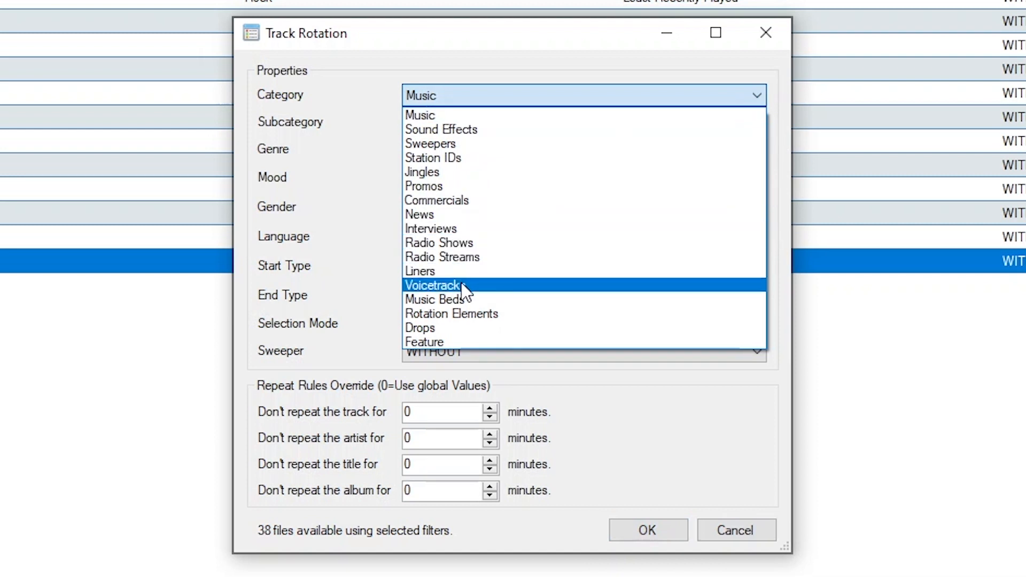
click(468, 287)
click(479, 124)
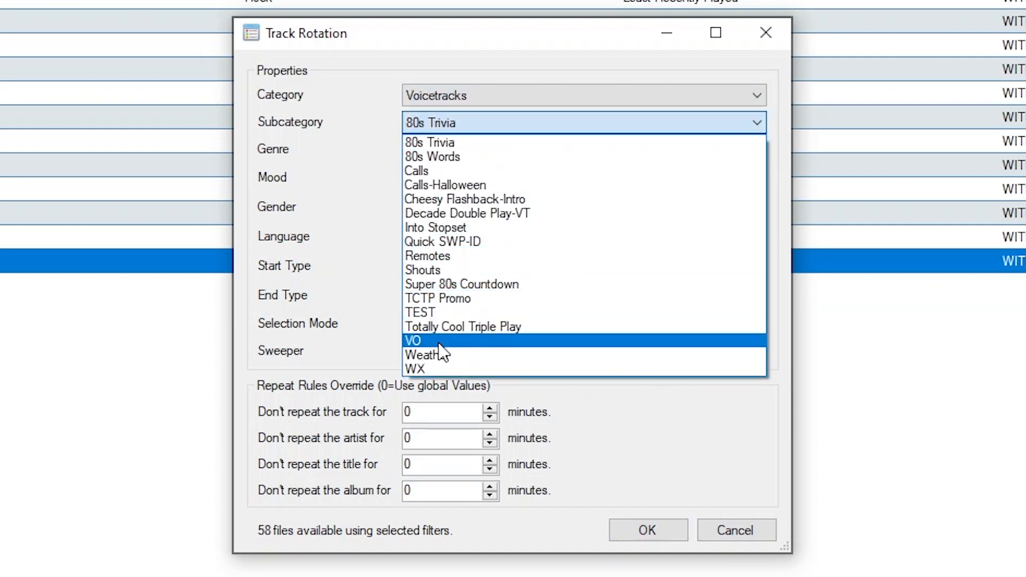
click(463, 426)
click(631, 536)
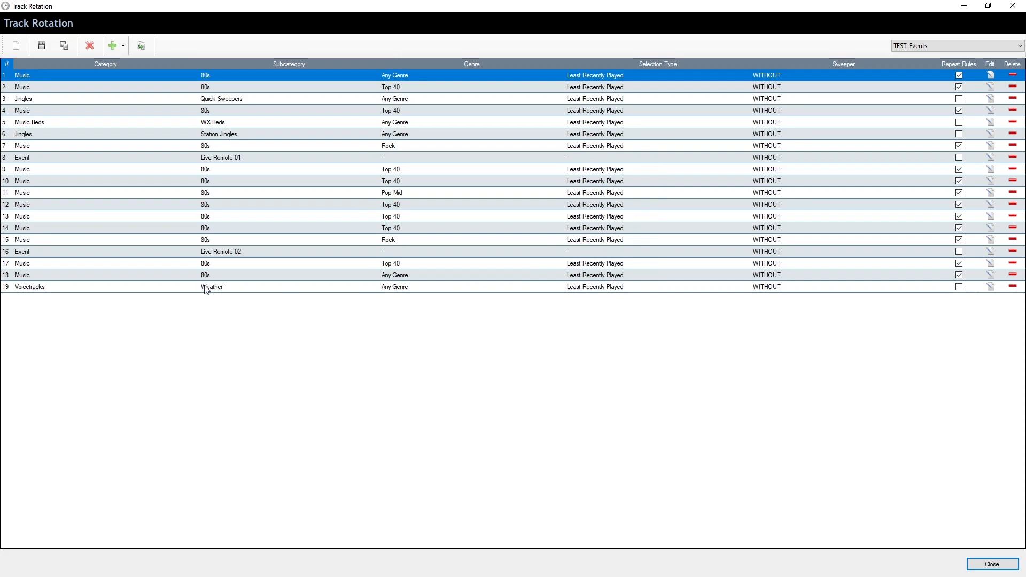
Step: Move the Voicetracks Weather entry to directly below the WX Beds row in the rotation
click(255, 288)
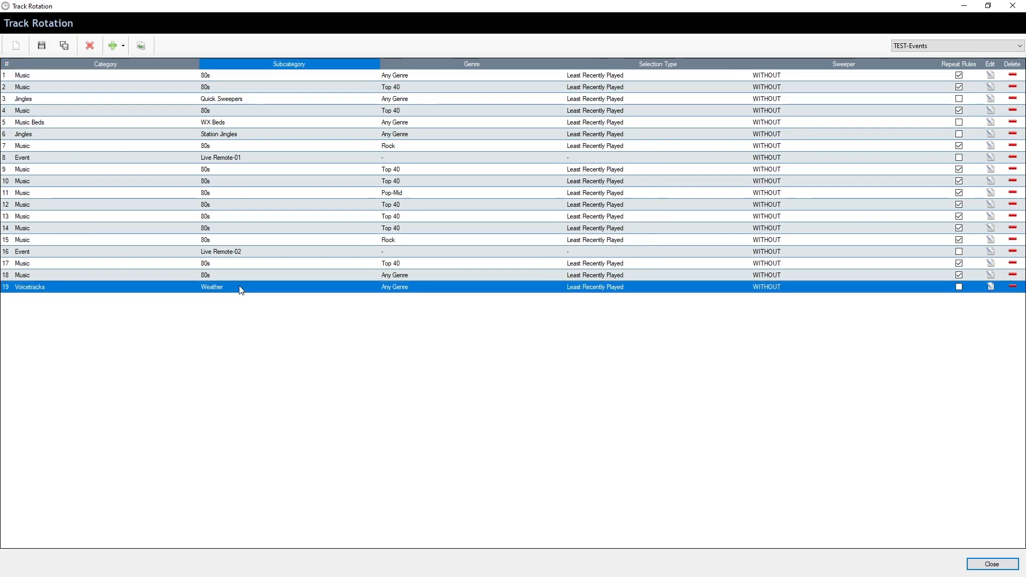
drag(240, 290, 222, 206)
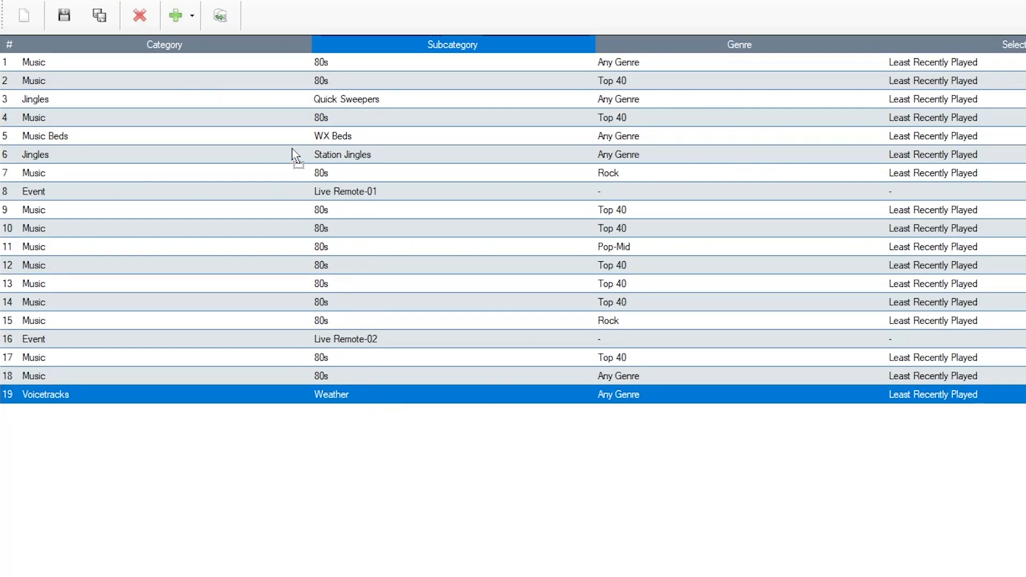
drag(293, 155, 294, 156)
click(383, 178)
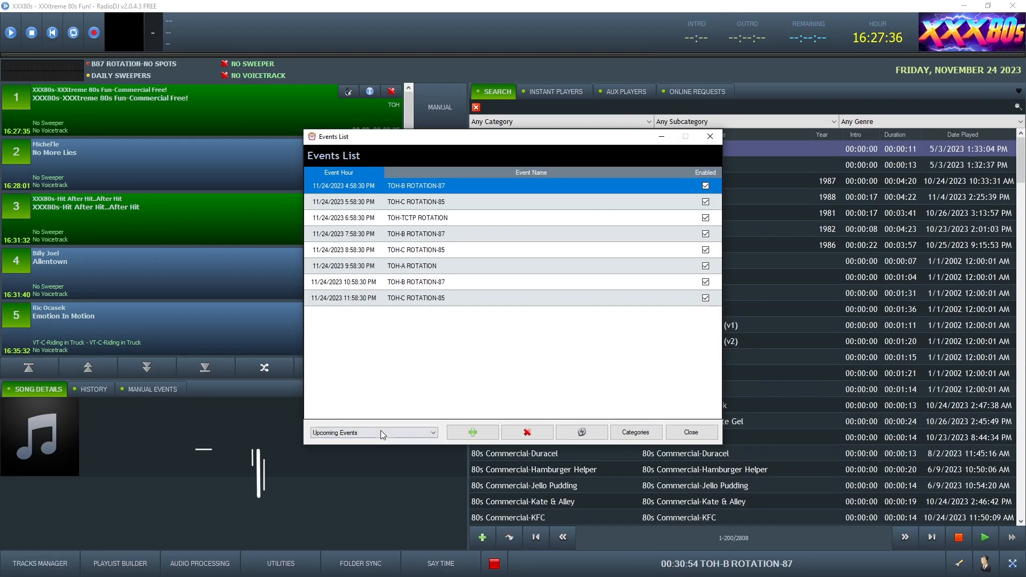
Step: Show individual events in the Events List and create a new Manual Event named Weather Report
click(381, 431)
click(373, 454)
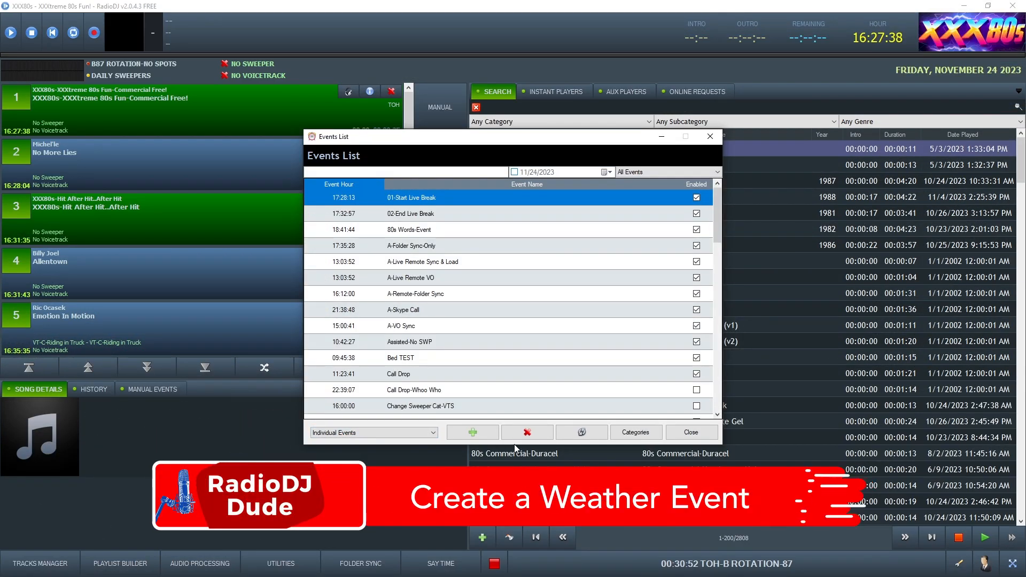
click(474, 432)
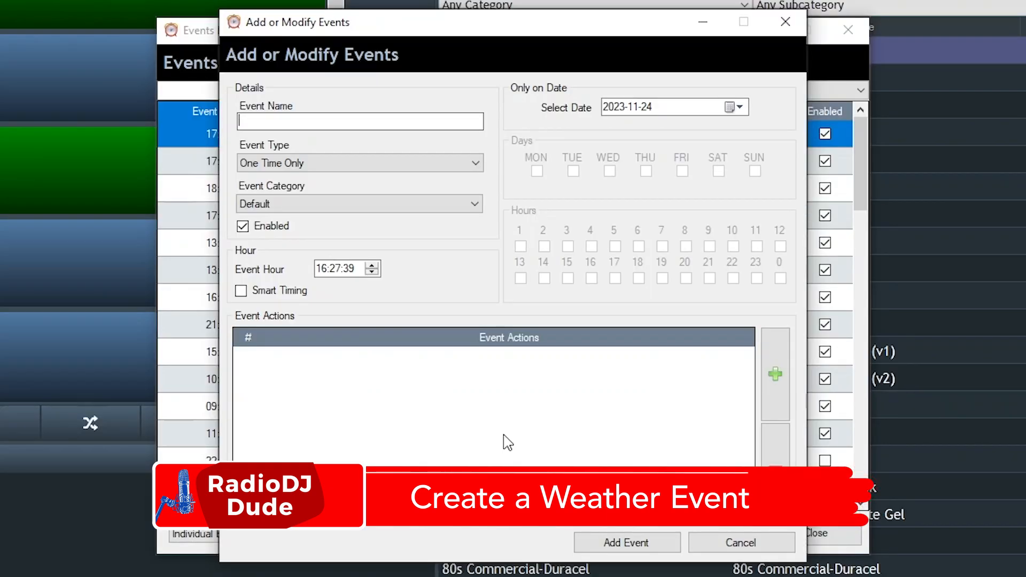
Step: Add a Load Track From Category action to the event for one track from Music Beds, subcategory WX Beds
click(776, 374)
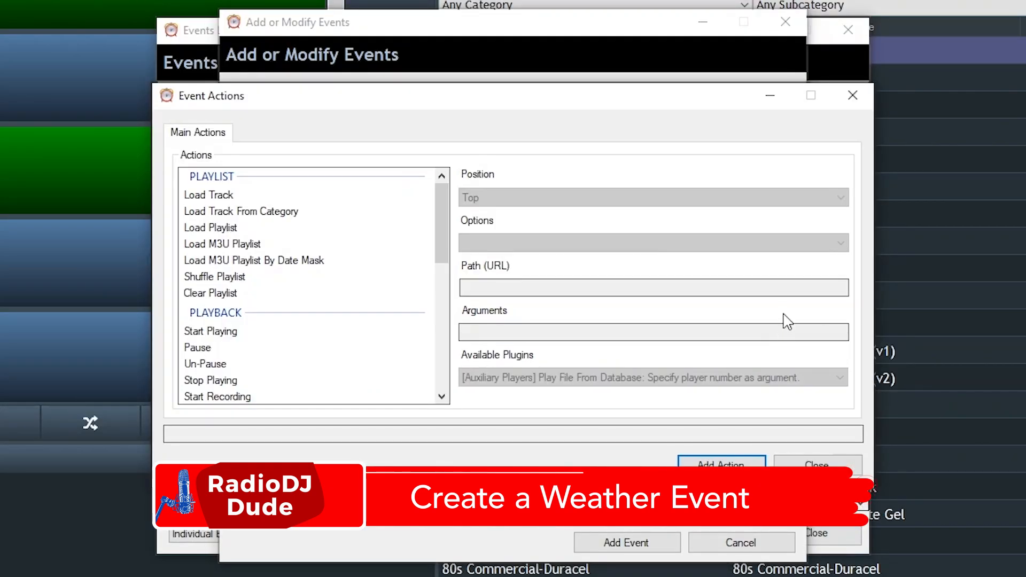
double_click(289, 213)
click(369, 266)
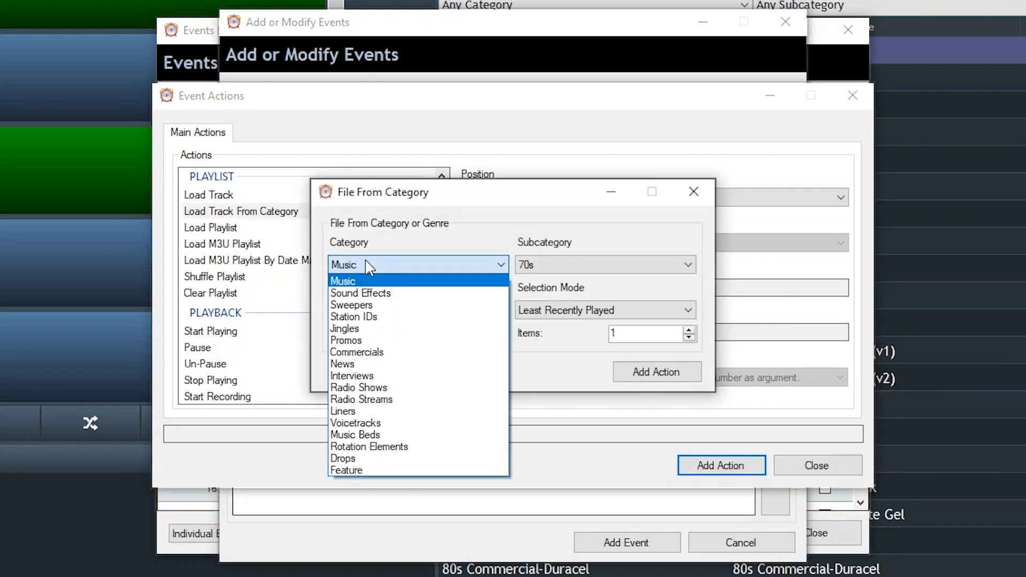
click(409, 436)
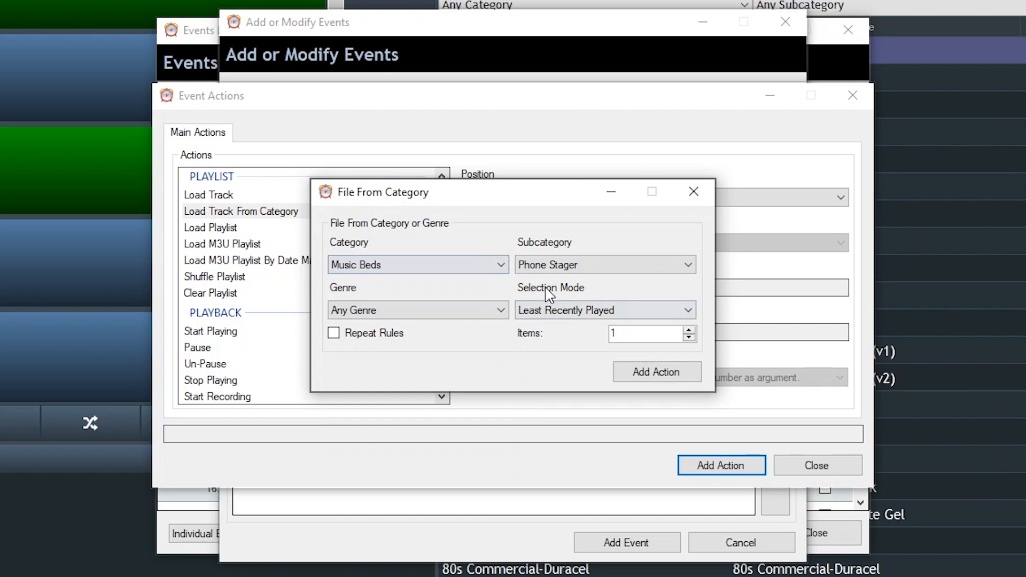
click(566, 267)
click(556, 329)
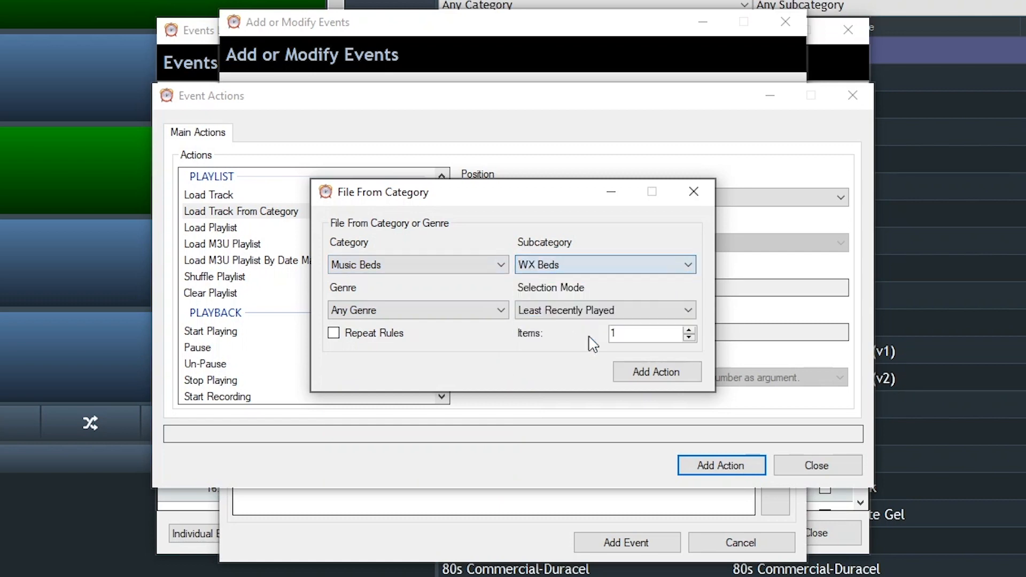
click(658, 374)
click(733, 467)
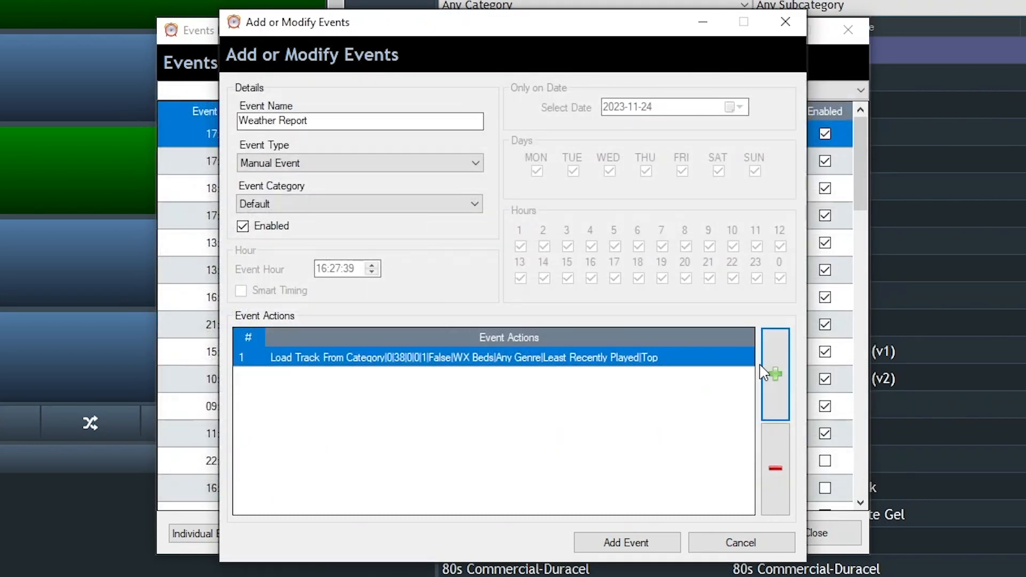
Step: Add a second Load Track From Category action to the event using category Voicetracks and subcategory Weather
click(775, 374)
double_click(251, 212)
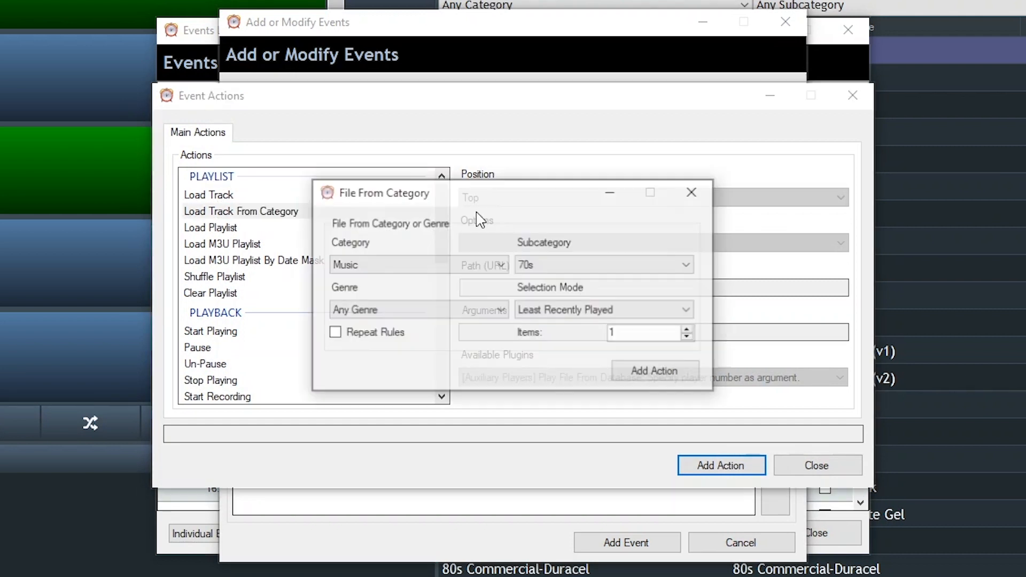
click(386, 263)
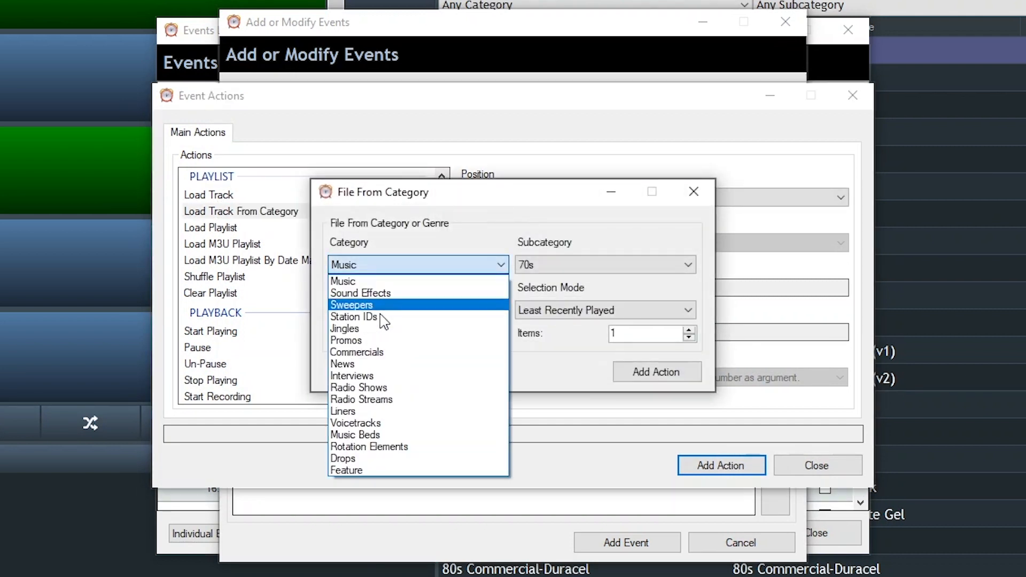
click(369, 423)
click(534, 265)
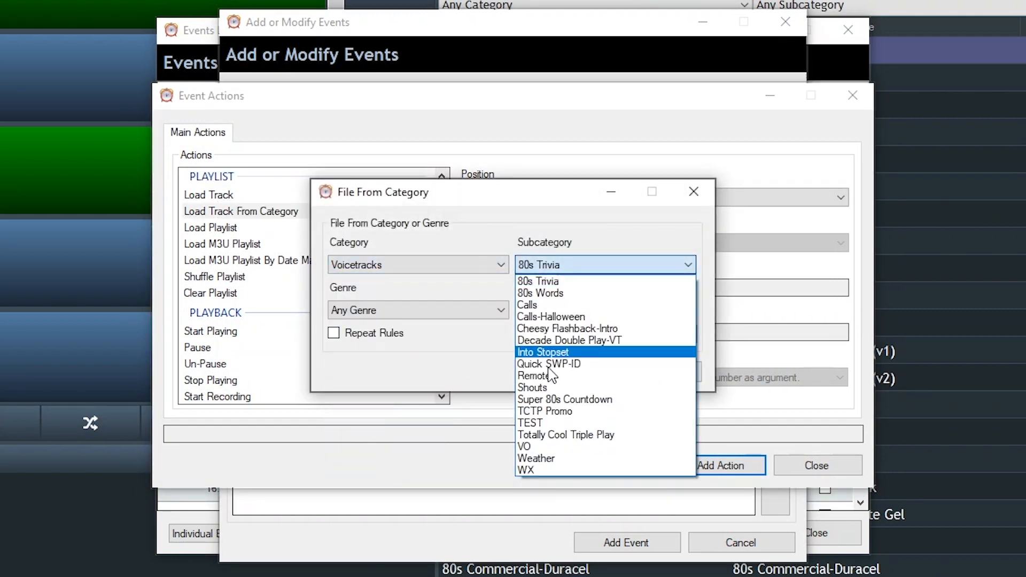
click(536, 459)
click(662, 371)
click(740, 465)
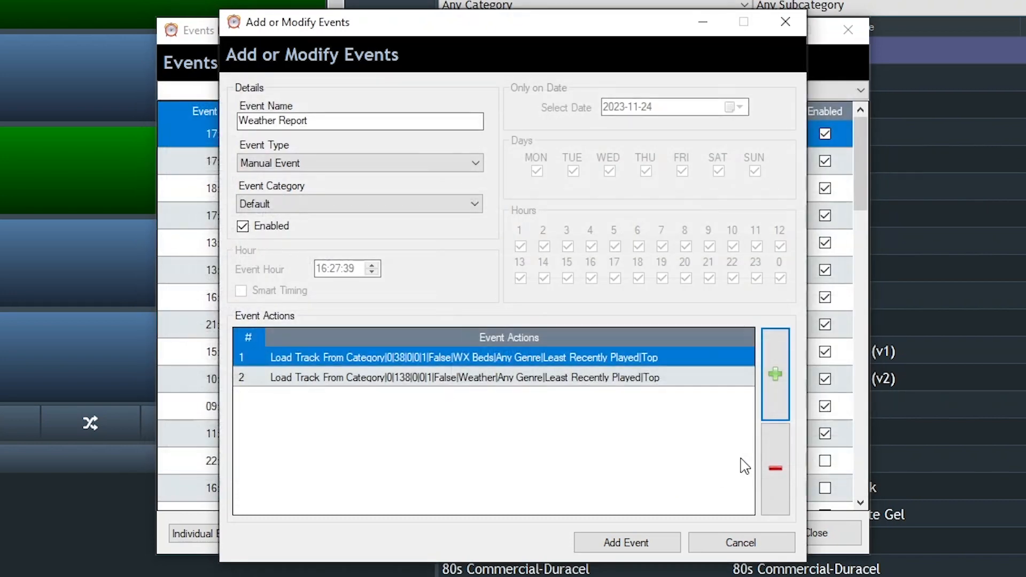
Step: Add a third Load Track From Category action to the event using category Jingles and subcategory Station Jingles
click(777, 376)
double_click(293, 213)
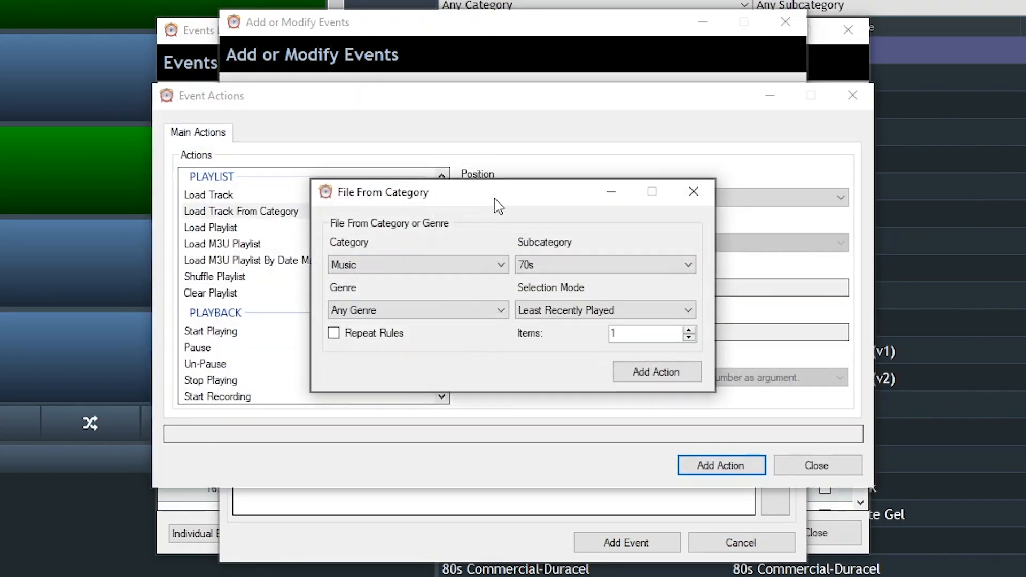
click(374, 265)
click(398, 335)
click(615, 265)
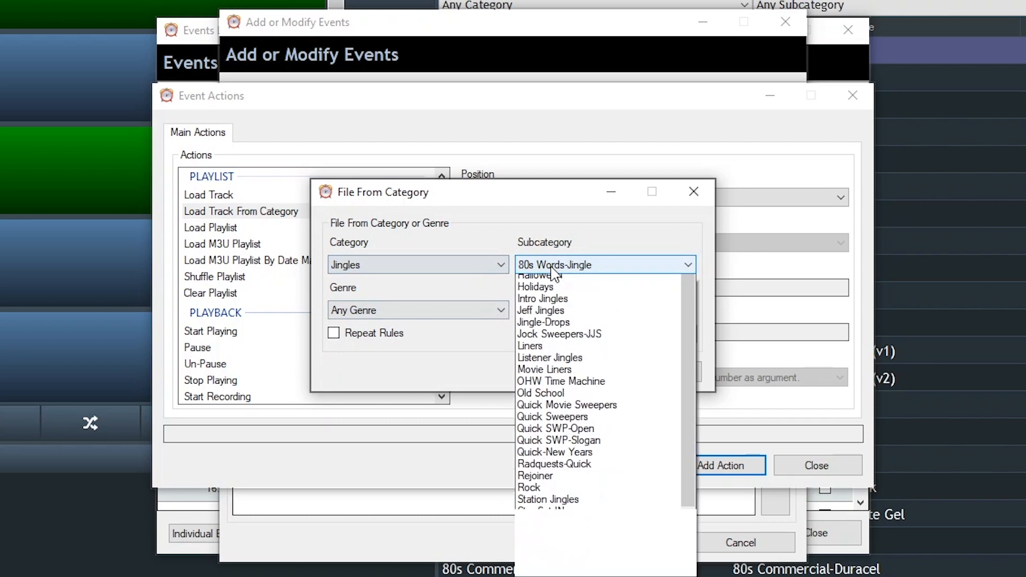
click(549, 554)
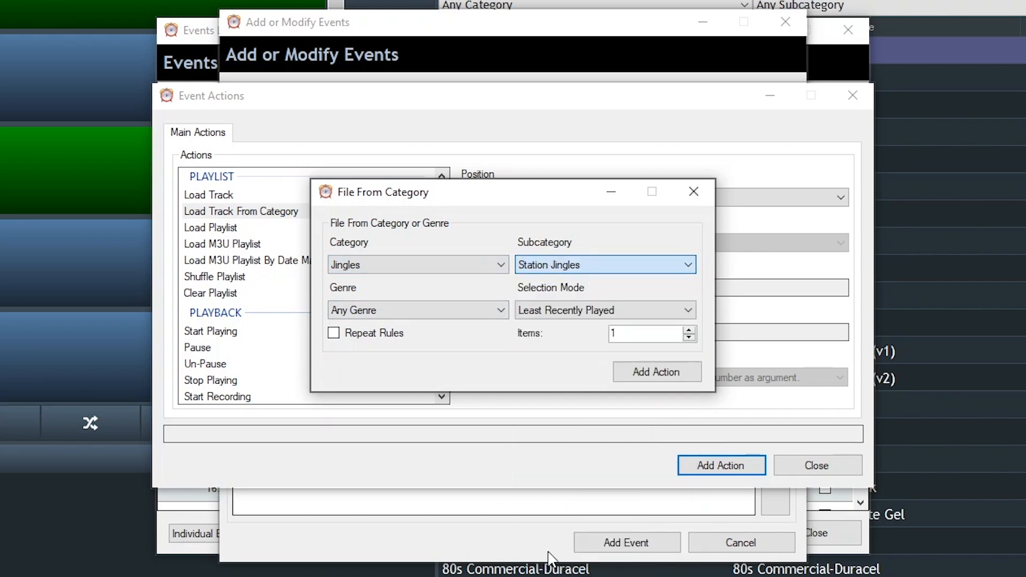
click(658, 374)
click(714, 468)
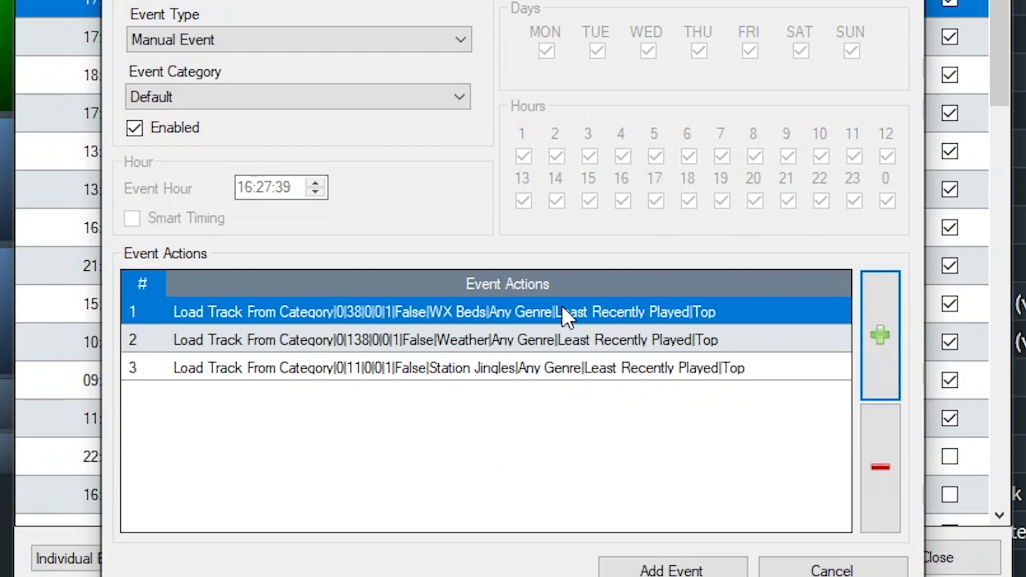
Step: Reorder the event actions to Station Jingles, Weather, WX Beds and add the Weather Report event to the list
drag(563, 305, 215, 329)
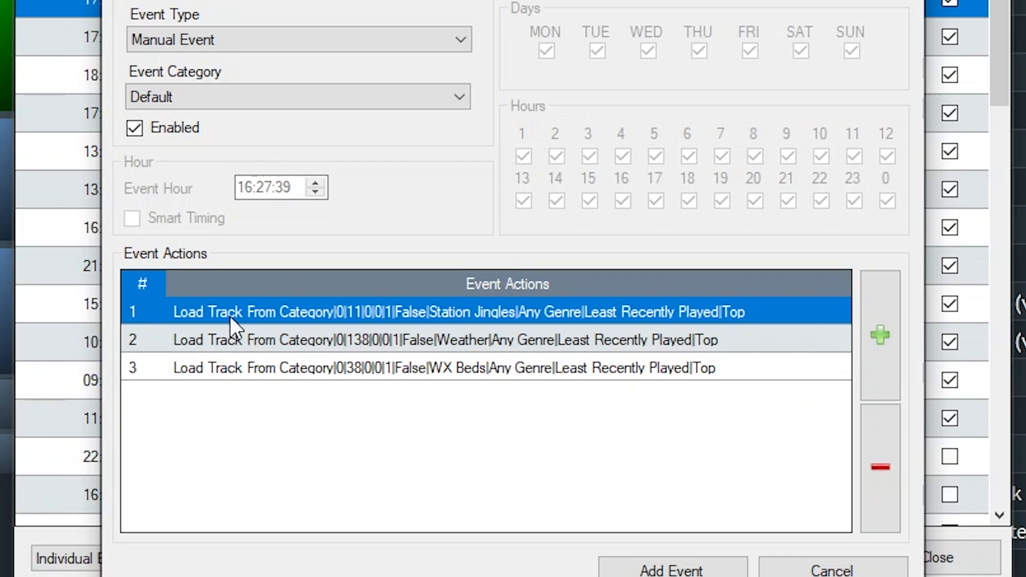
click(472, 337)
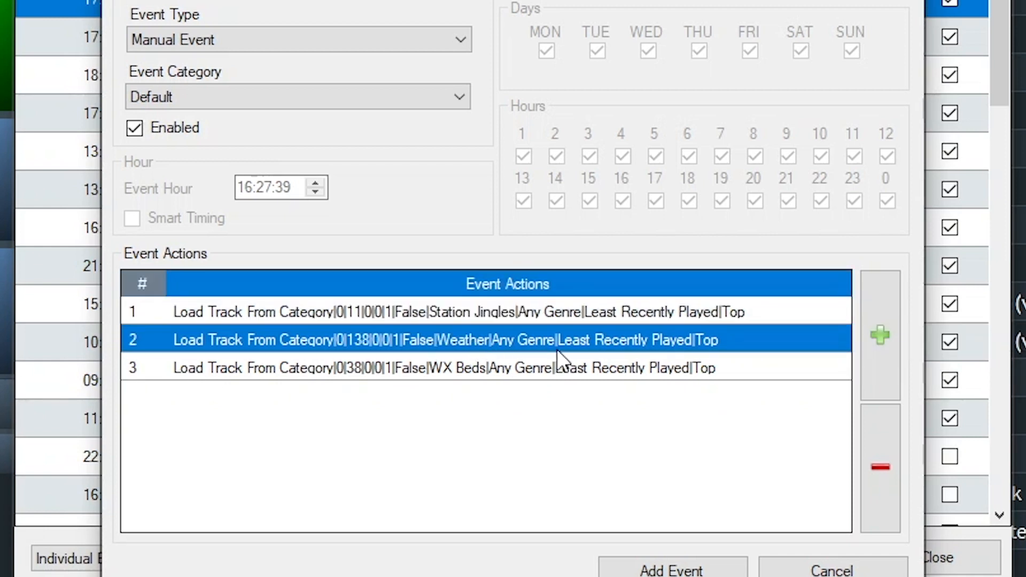
click(529, 367)
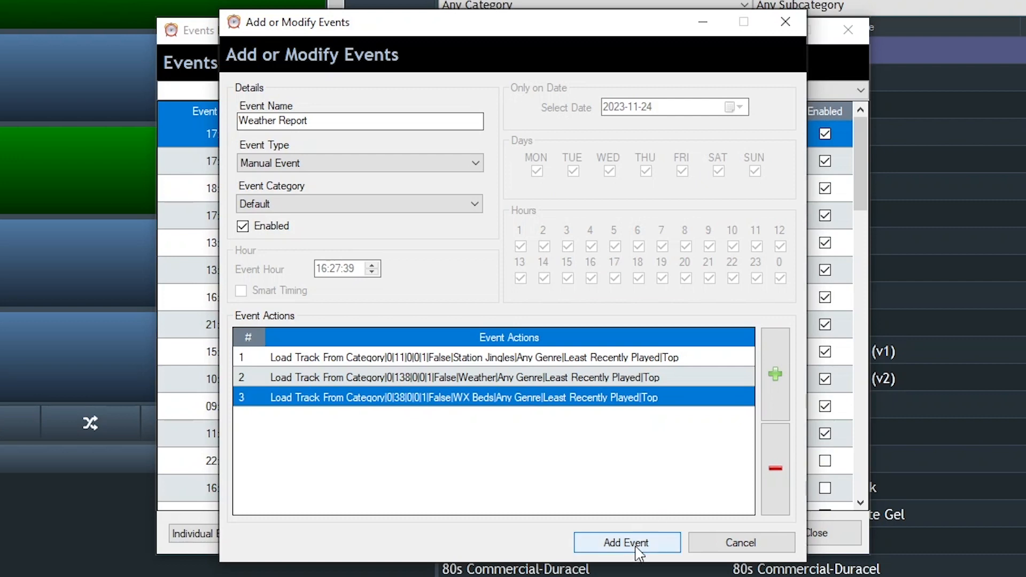
click(636, 547)
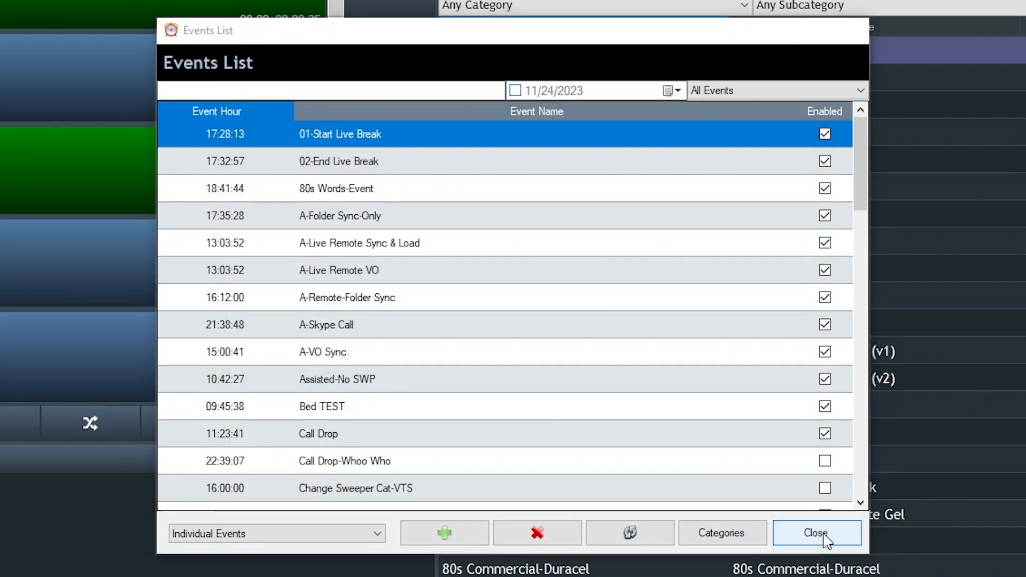
Step: Close the events list and clear all tracks from the existing playlist
click(825, 536)
click(385, 335)
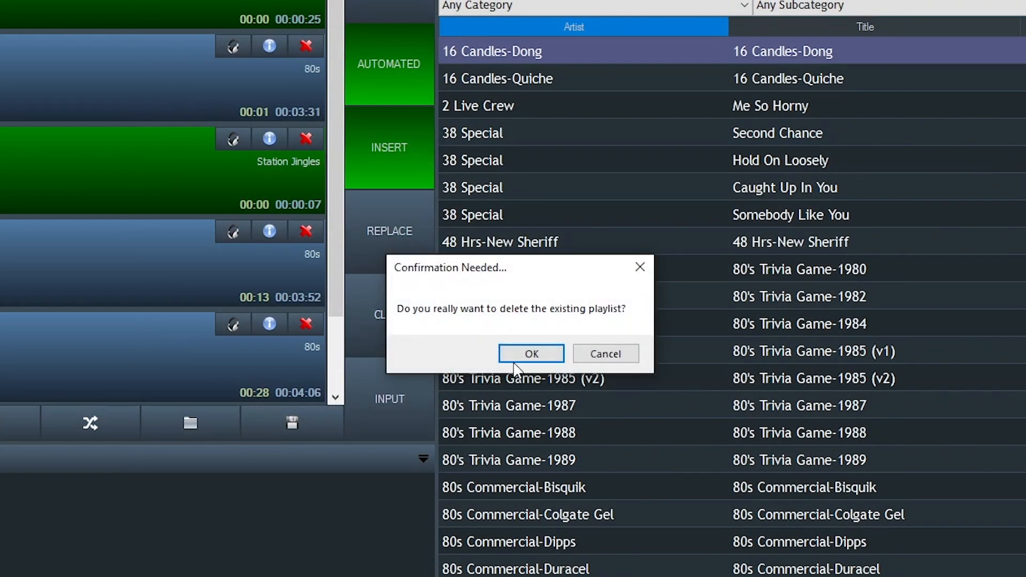
click(513, 354)
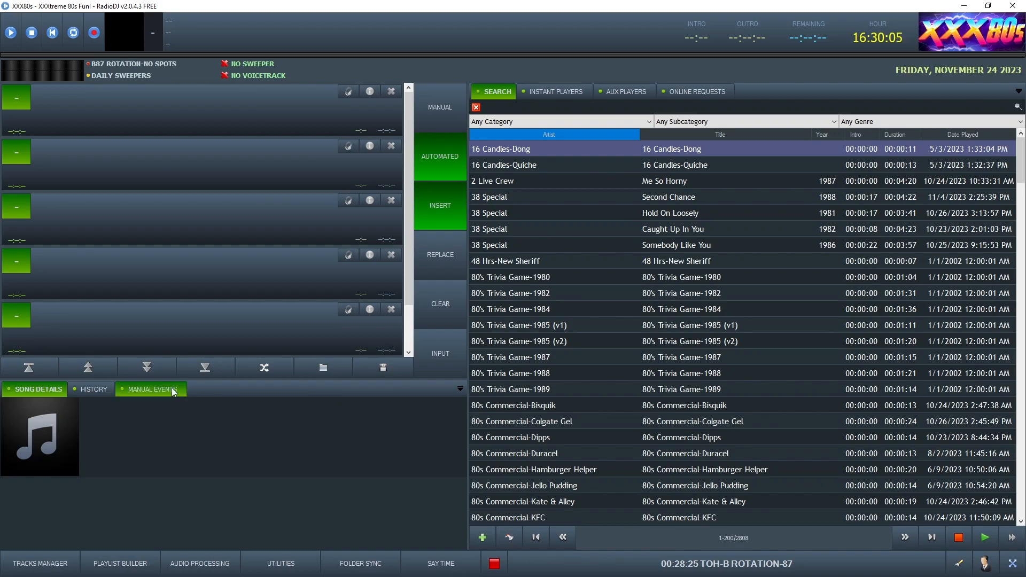
Step: Run the A-Weather Report manual event to load its tracks into the playlist and start playback
click(173, 390)
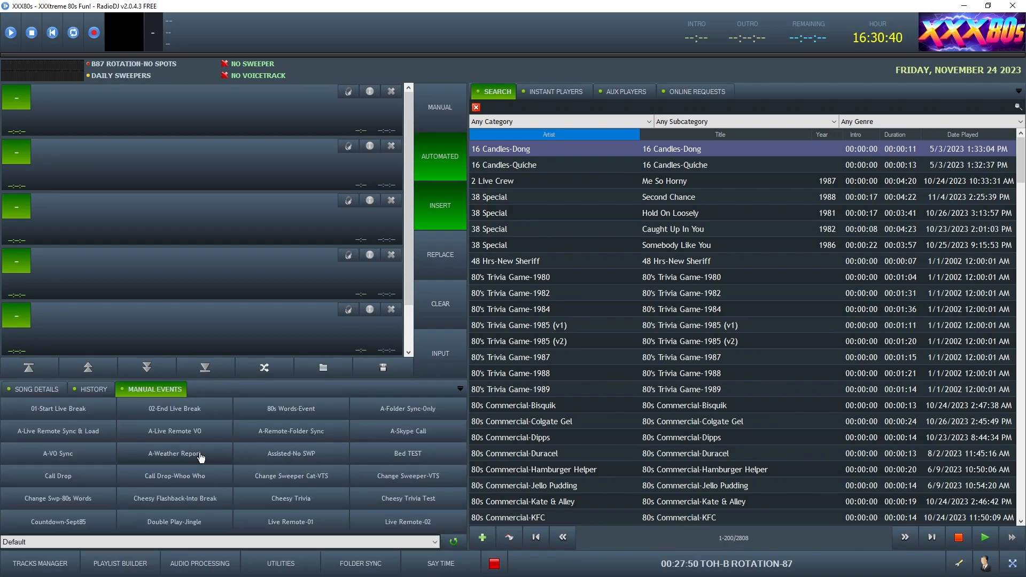
click(201, 458)
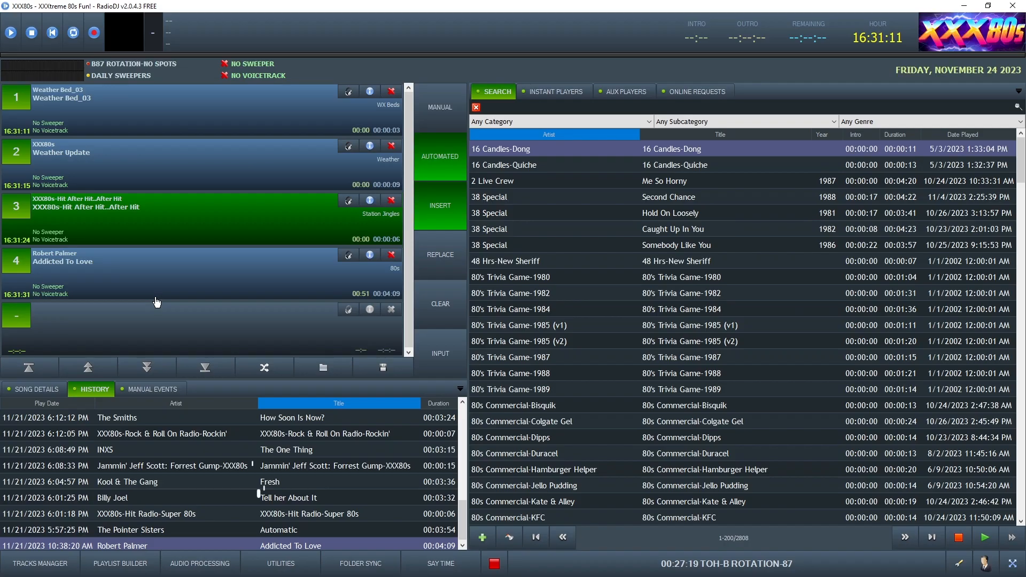
click(10, 33)
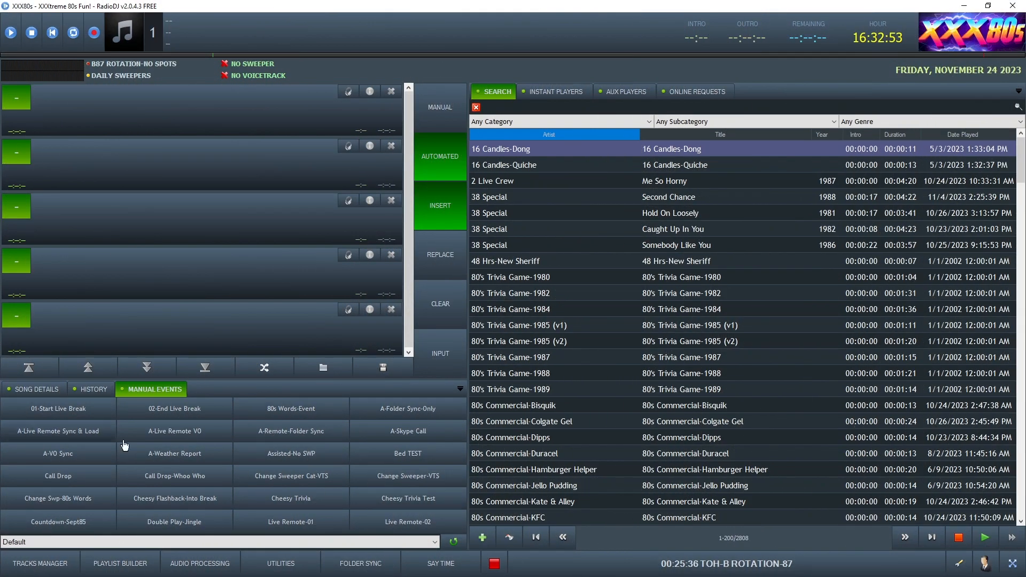
Step: Add the A-Weather Report manual event to the TEST-Events track rotation
click(866, 564)
click(691, 432)
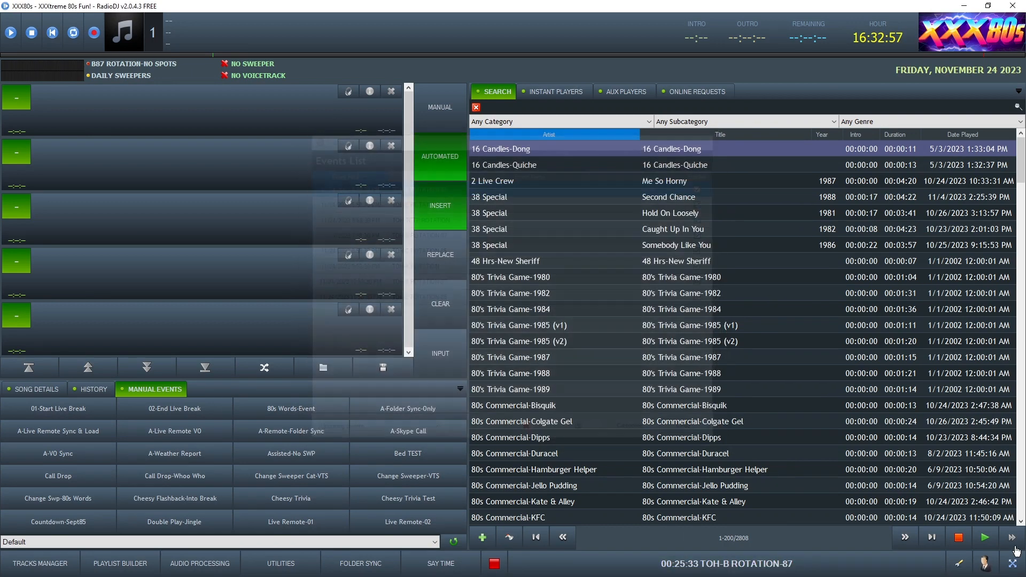
click(960, 568)
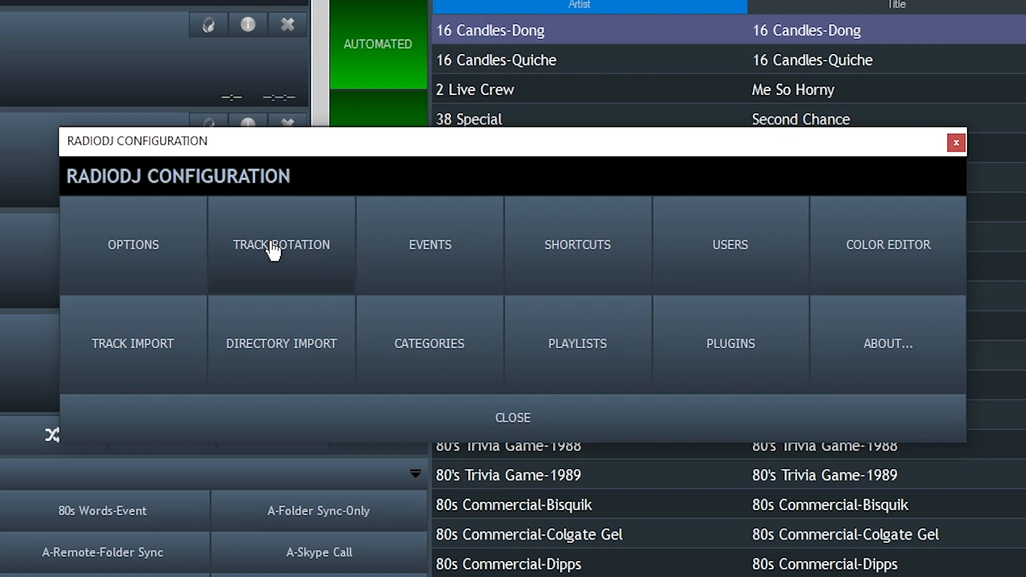
click(273, 249)
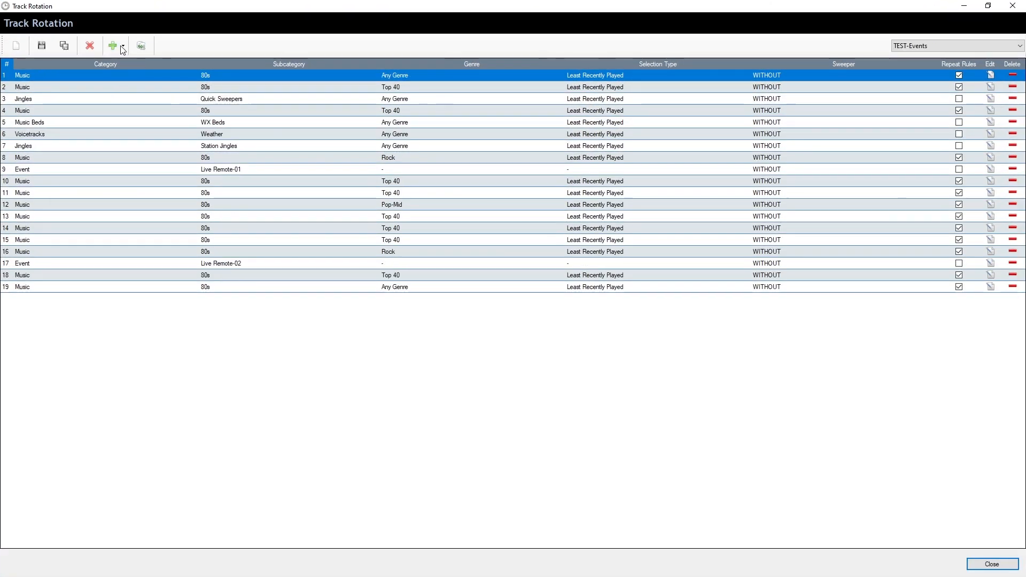
click(118, 52)
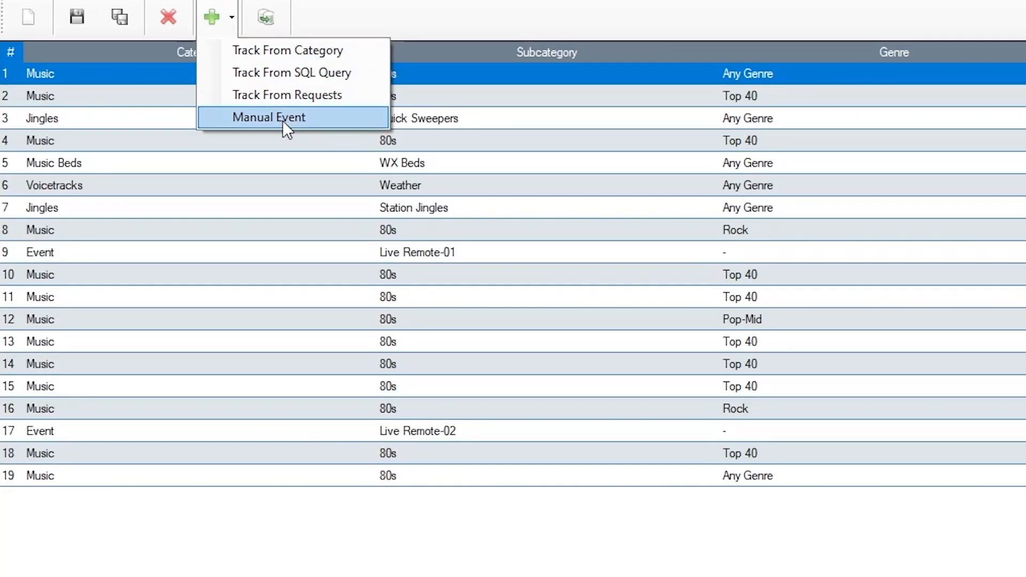
click(282, 117)
click(396, 289)
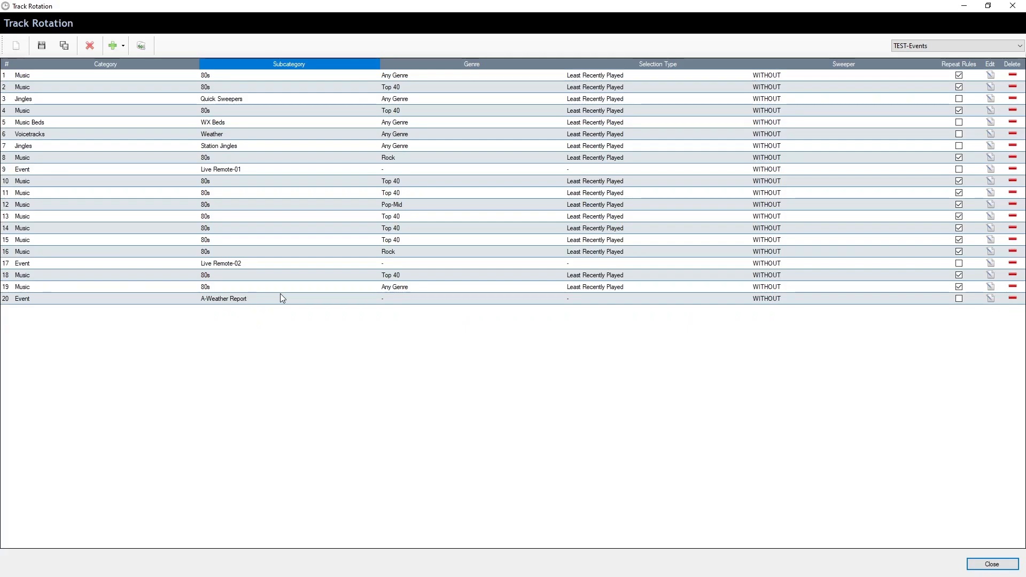
click(292, 300)
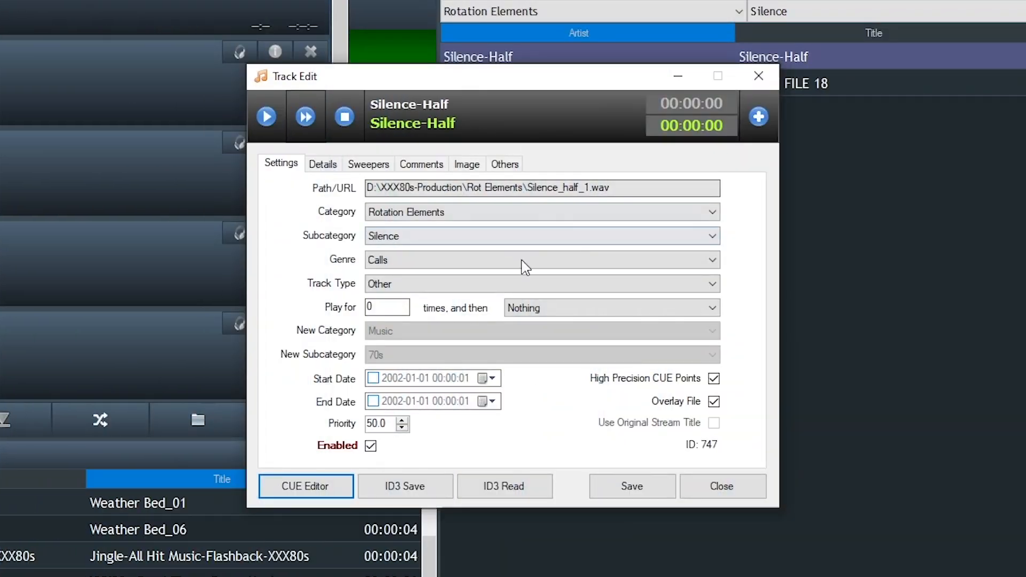
Step: Examine the Silence-Half track's cue points and its Overlay File setting without saving changes
click(290, 485)
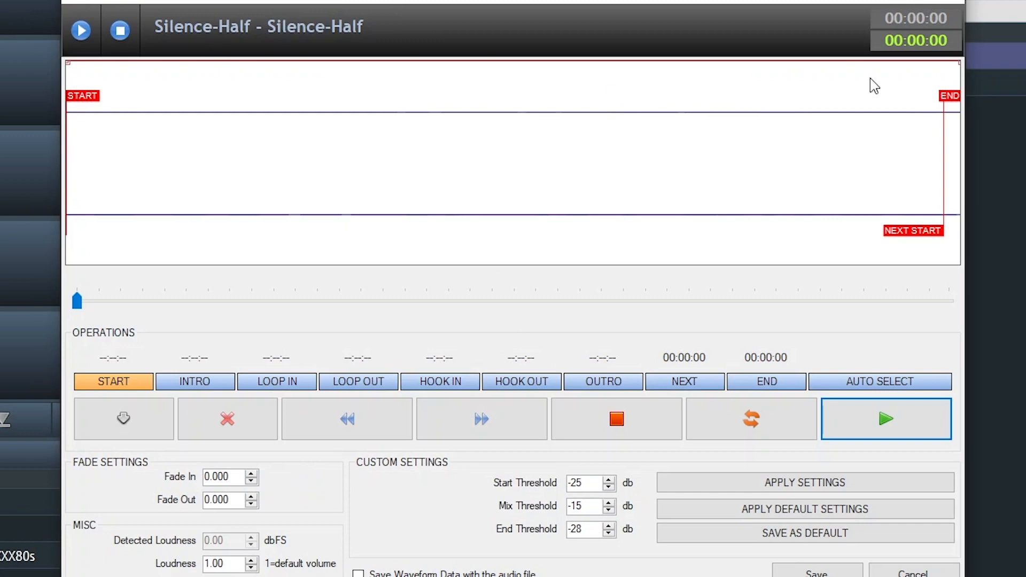
click(914, 572)
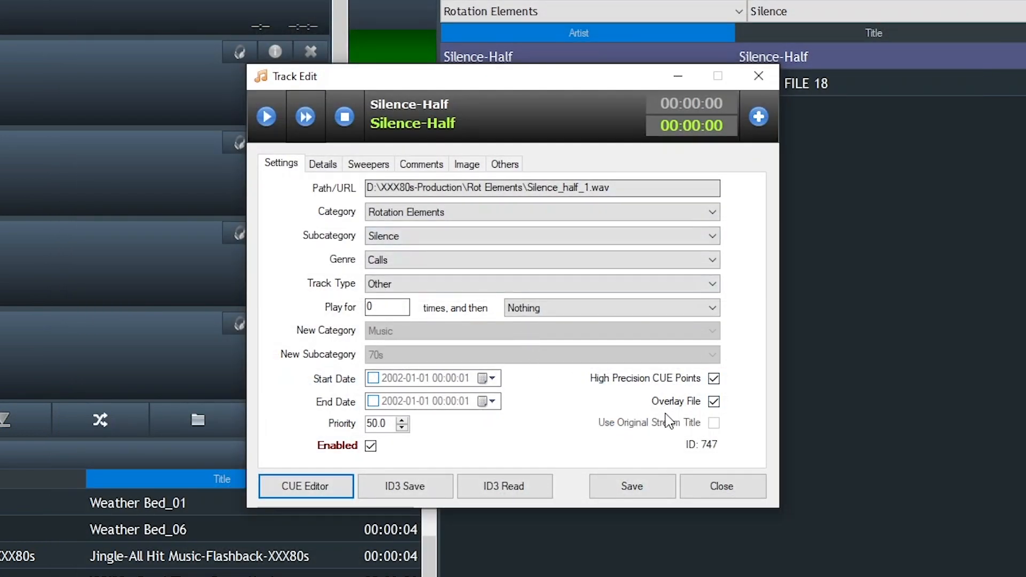
click(713, 402)
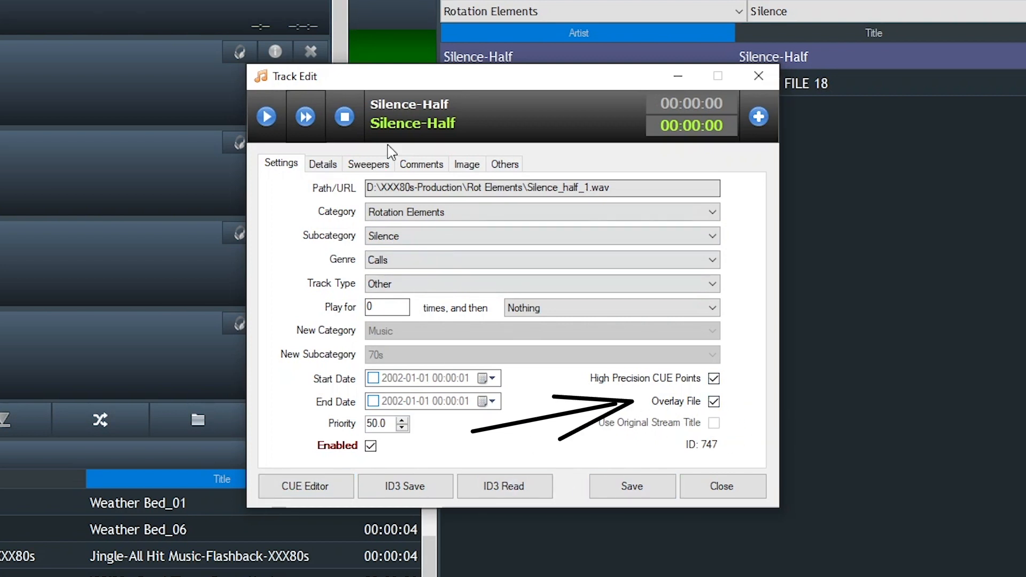
click(327, 163)
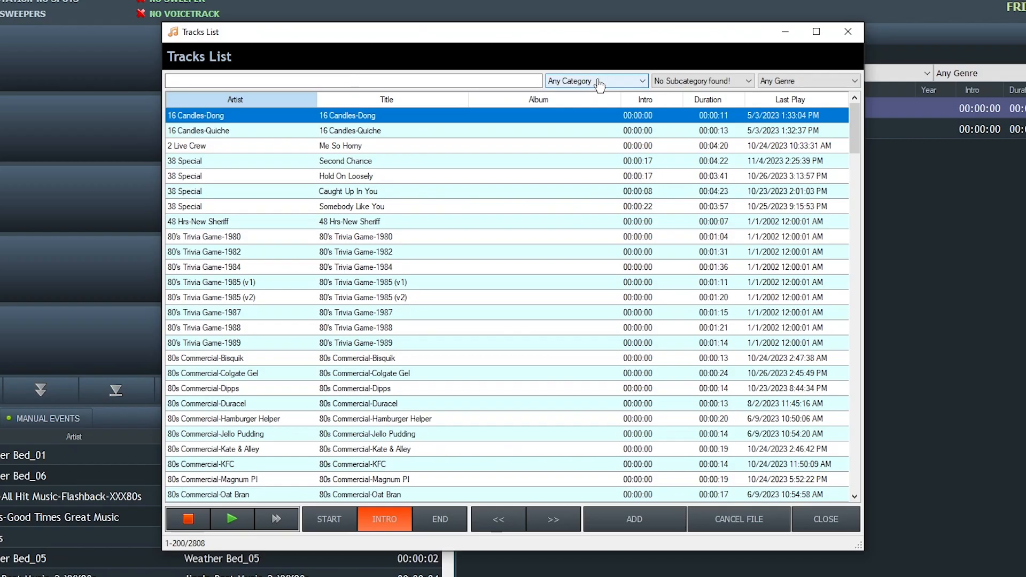
Step: Add a Load Track action at position Top for silence_half_1.wav from category Rotation Elements, subcategory Silence, to the A-Weather Report event
click(599, 81)
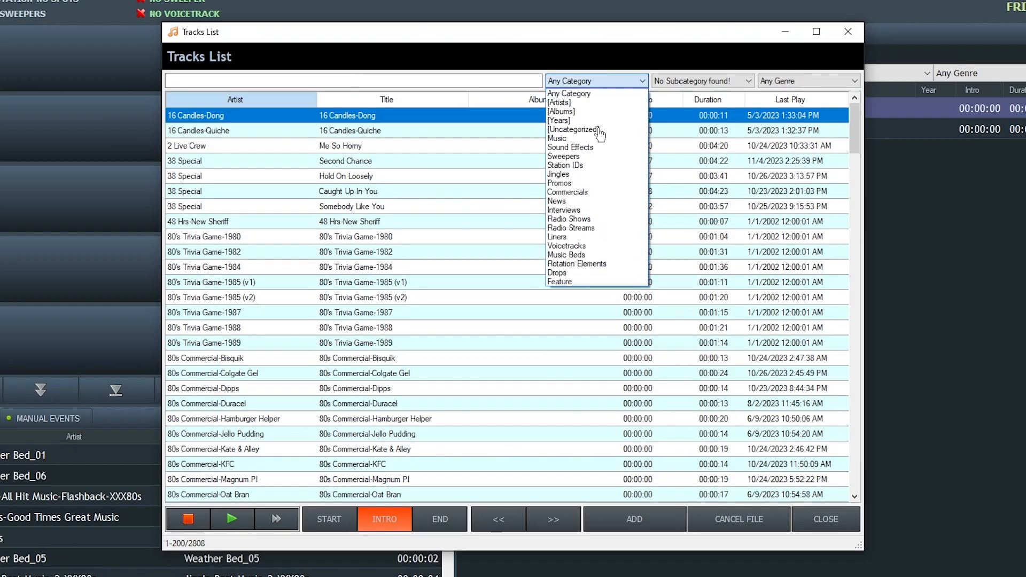
click(591, 265)
click(700, 81)
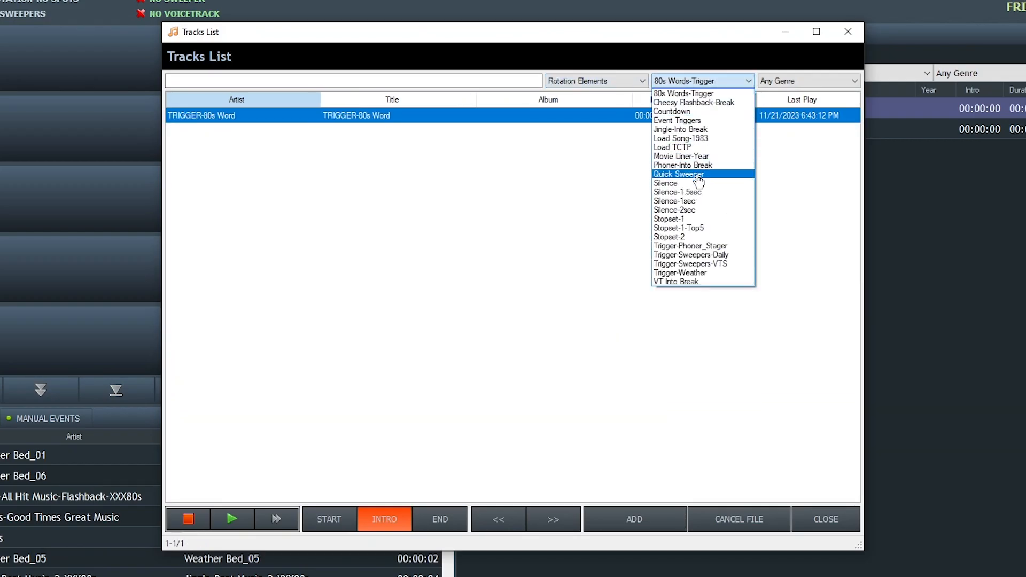
click(675, 173)
click(397, 117)
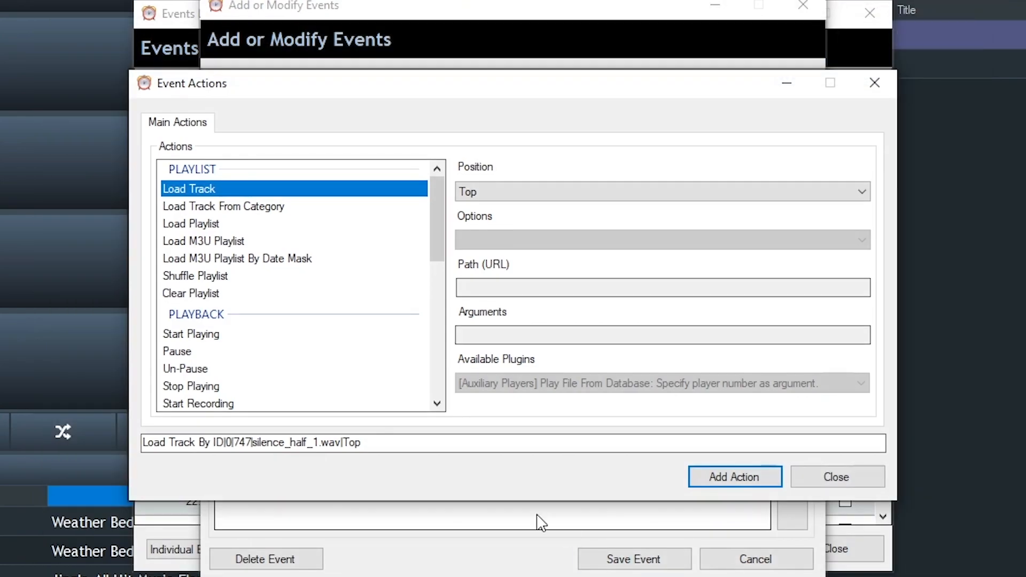
click(769, 477)
Step: Move the silence_half_1.wav action between the Station Jingles and Weather actions and check the order of the event actions
drag(459, 451, 498, 412)
click(633, 410)
click(793, 479)
click(532, 427)
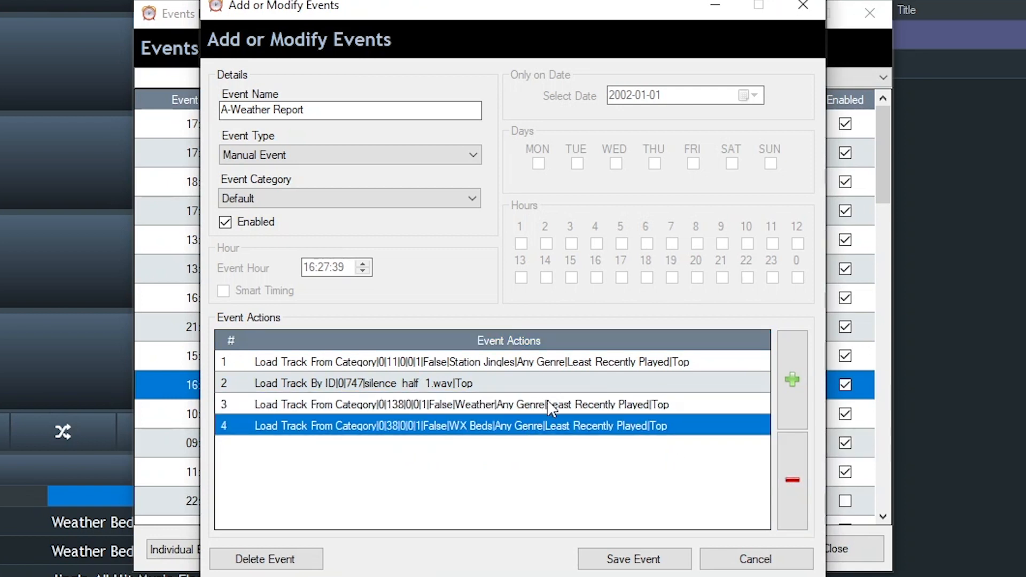
click(553, 406)
click(492, 385)
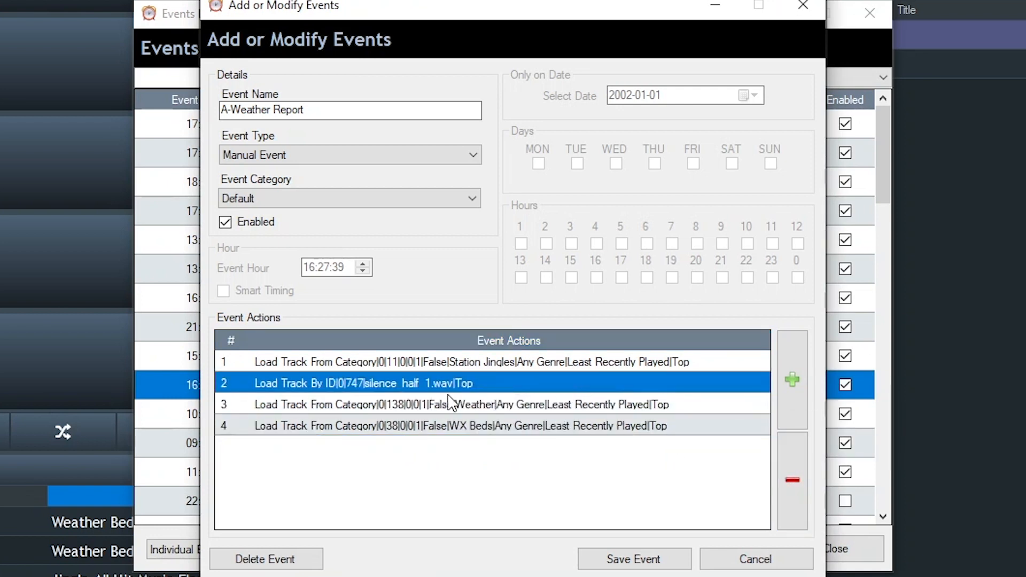
click(716, 362)
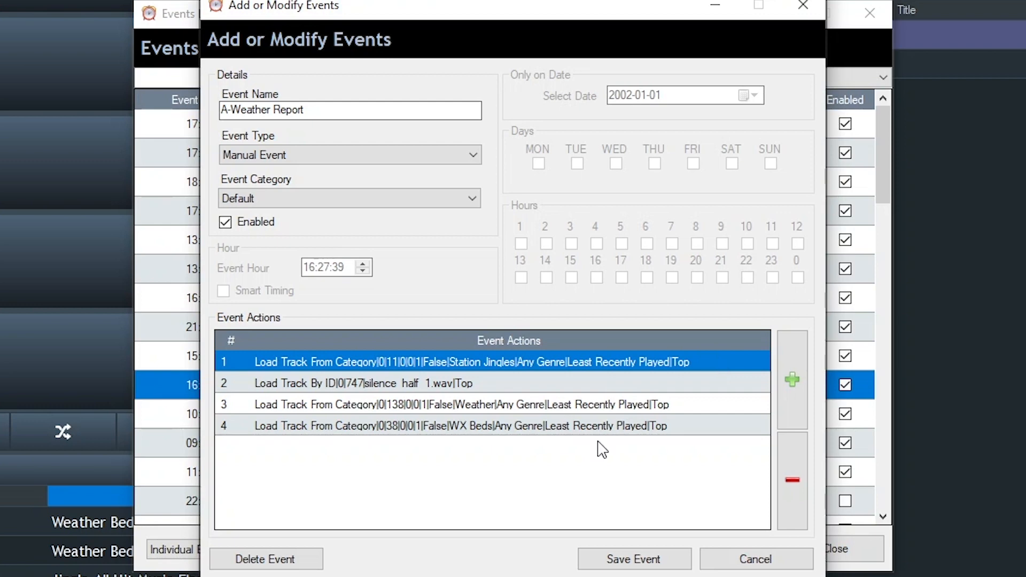
click(541, 406)
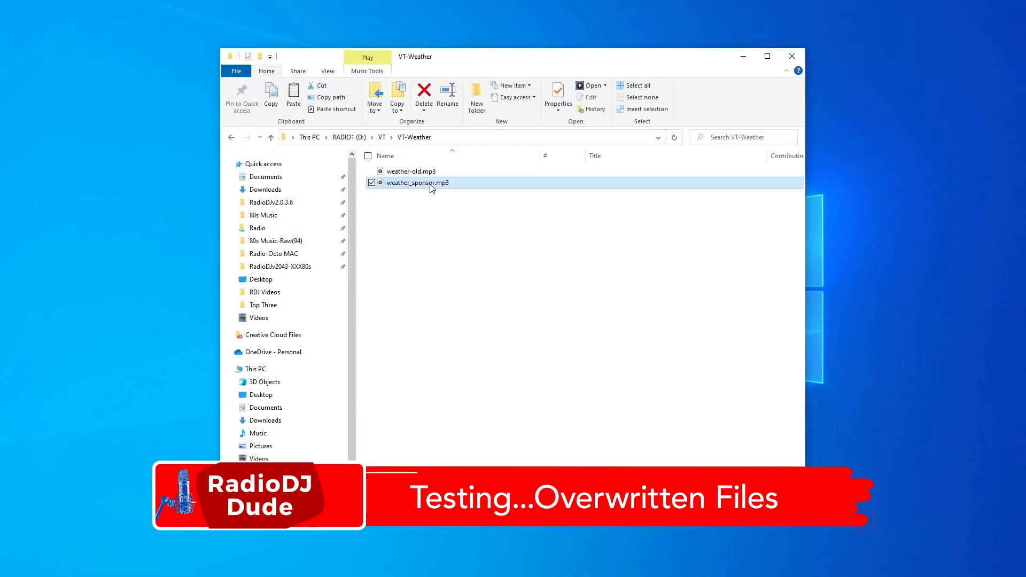
Step: In File Explorer, rename weather_sponsor.mp3 in the VT-Weather folder as weather.mp3
click(432, 186)
click(435, 183)
key(BackSpace)
key(BackSpace)
key(BackSpace)
key(BackSpace)
key(BackSpace)
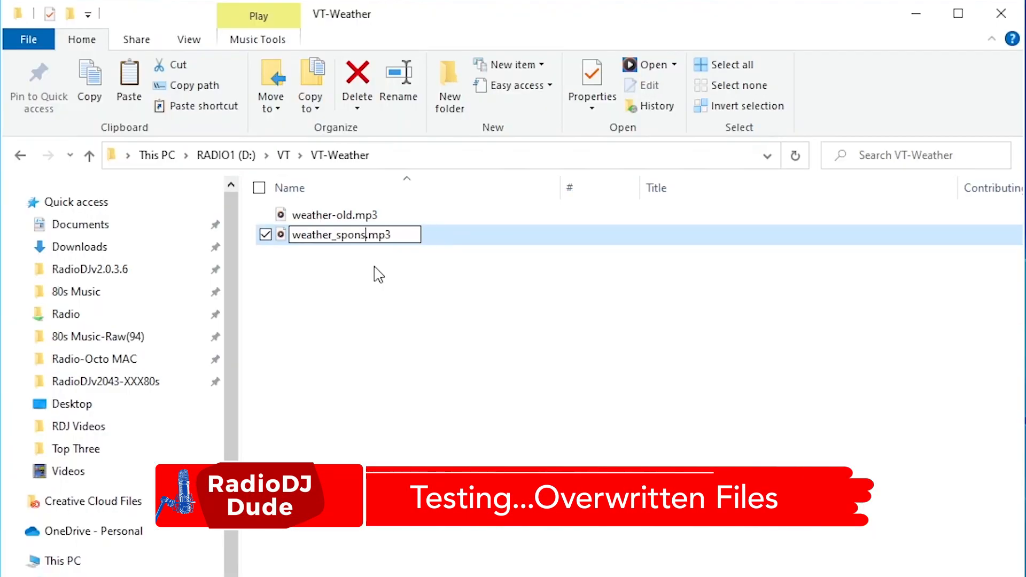
key(BackSpace)
key(BackSpace)
key(BackSpace)
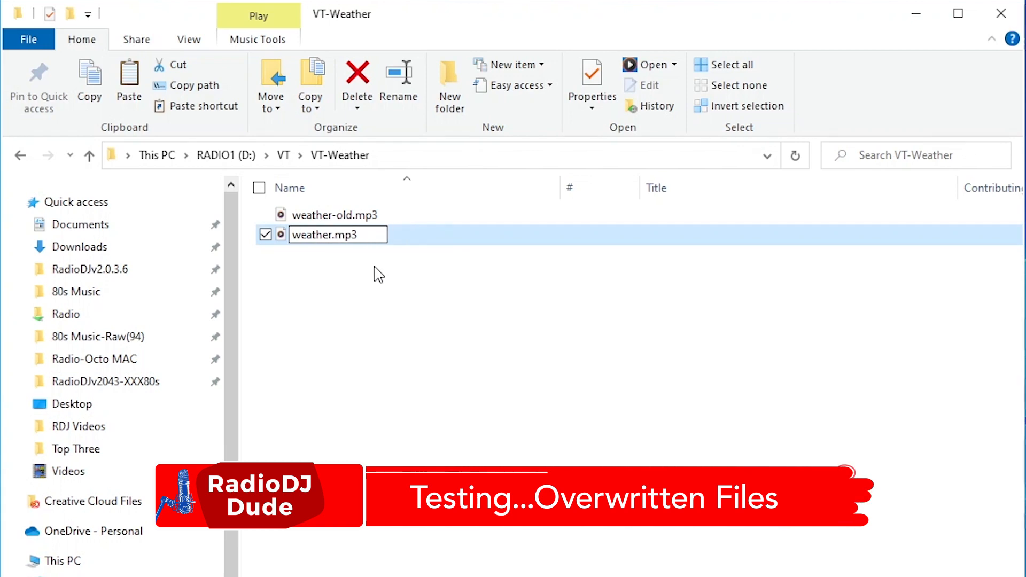
key(Return)
click(383, 277)
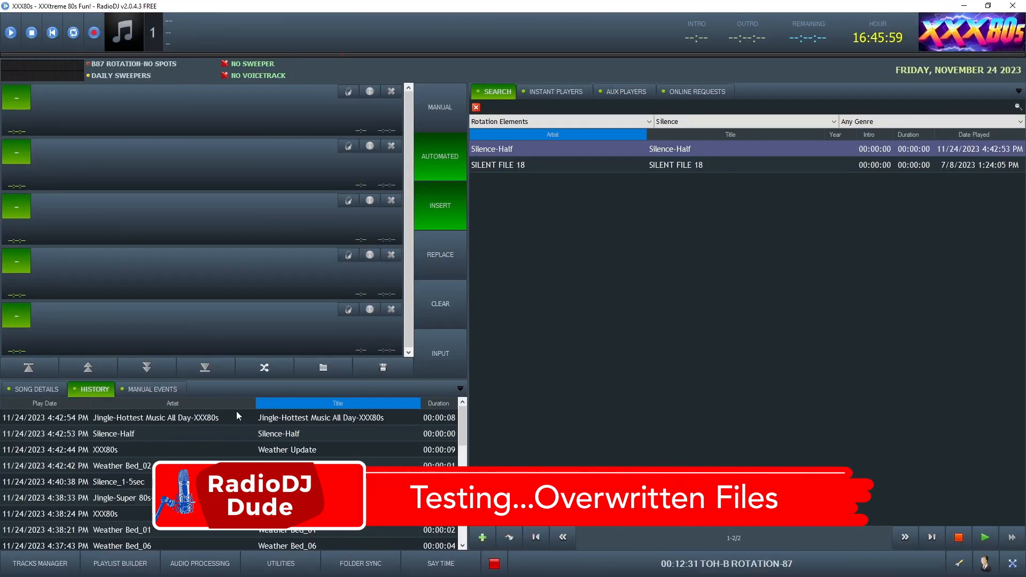
Step: In RadioDJ, run the A-Weather Report event and add Robert Palmer's Addicted To Love from the play history to the end of the playlist
click(164, 392)
click(187, 457)
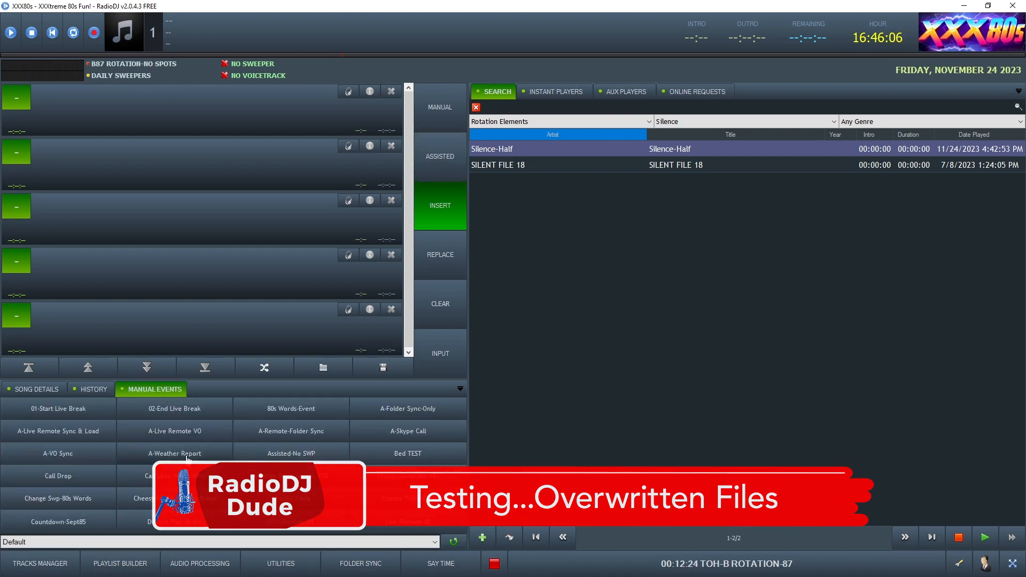
click(80, 390)
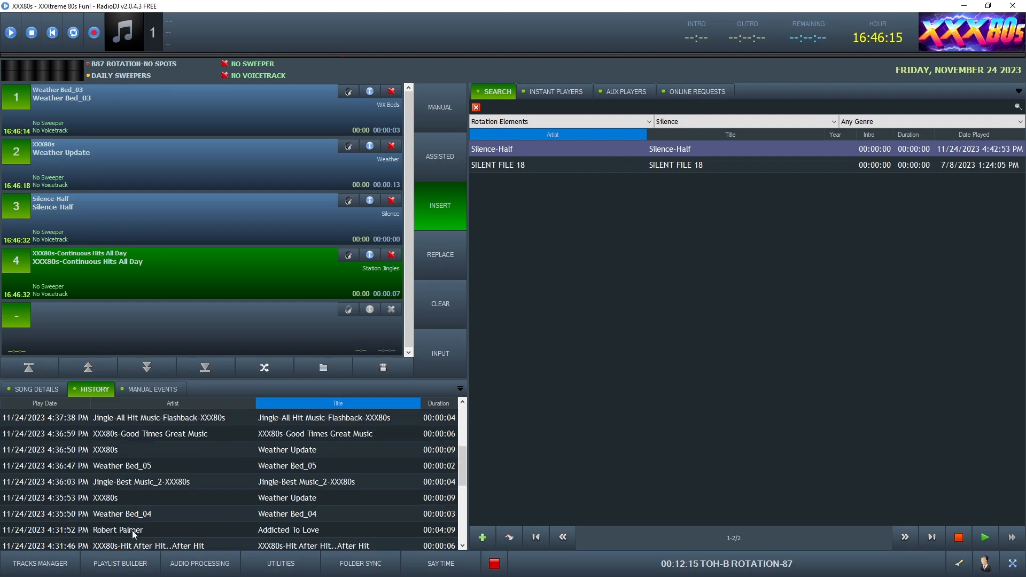
click(148, 533)
drag(132, 343, 133, 332)
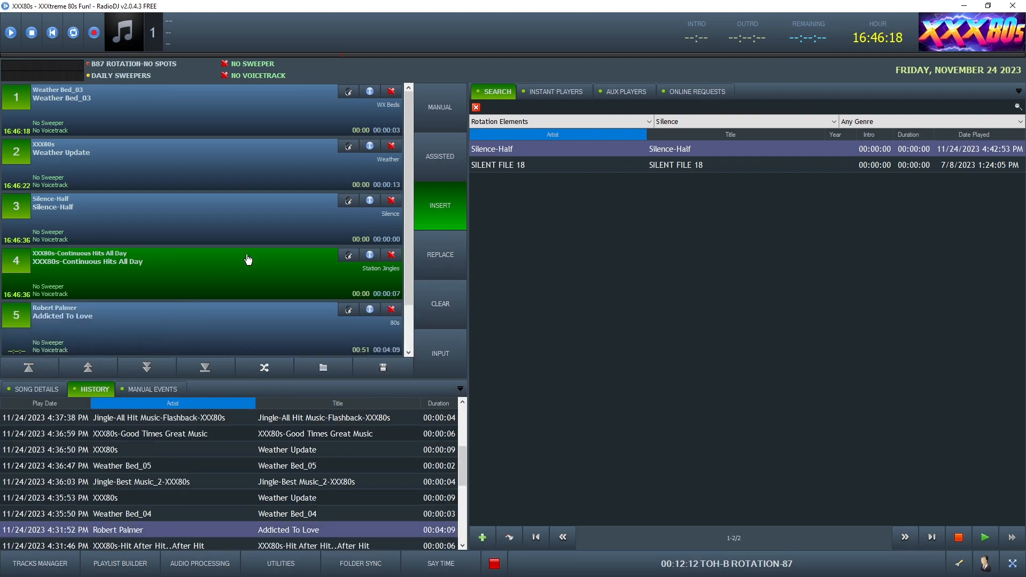